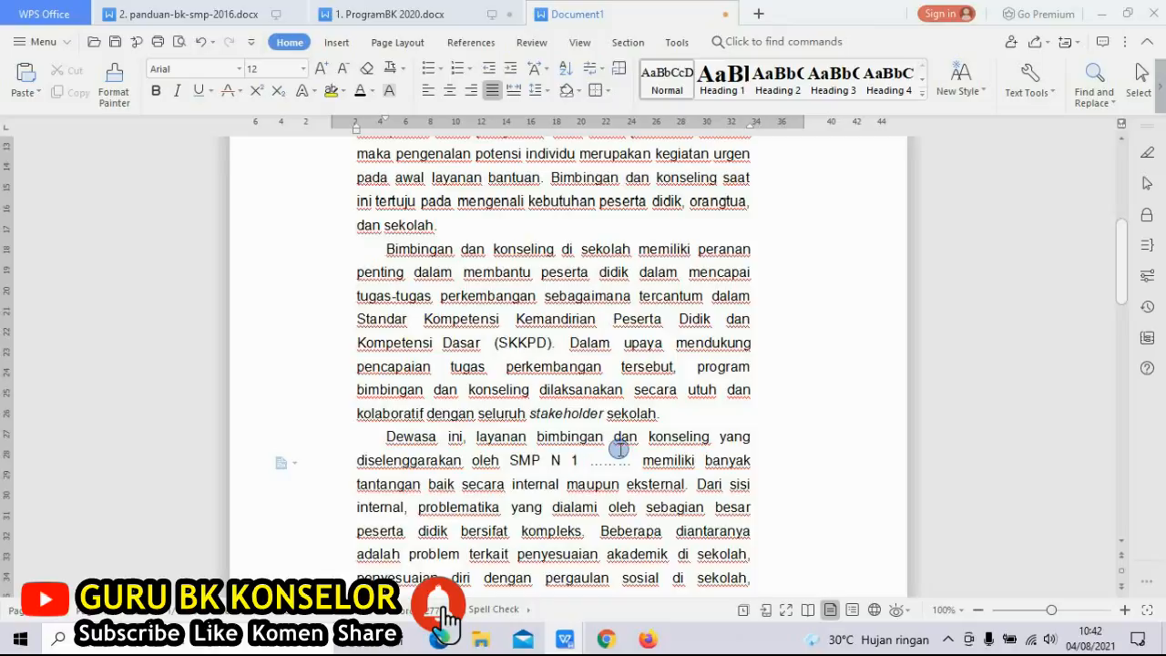
Replace the dotted placeholder after "SMP N 1" in the third paragraph with "Magelang".
type("Magelang")
key("Delete")
key("Delete")
key("Delete")
key("Delete")
key("Delete")
key("Delete")
key("Delete")
key("Delete")
key("Delete")
key("Delete")
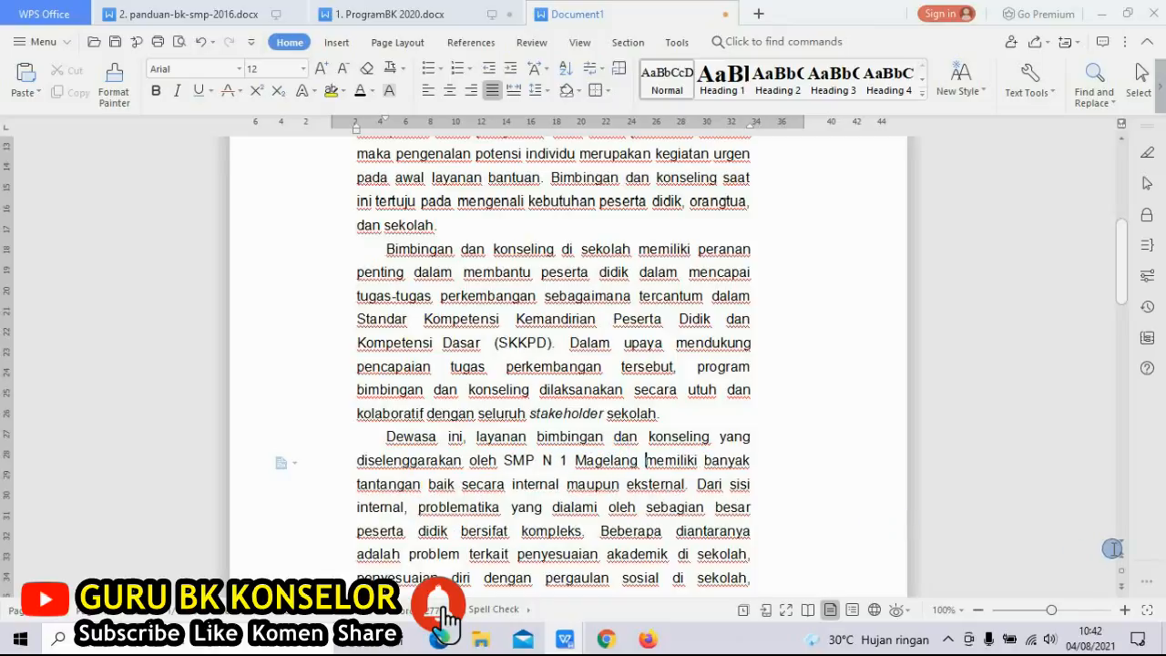
Change the font of the paragraph's closing words "dan tawuran." to Arial.
scroll(1111, 548, "down", 10)
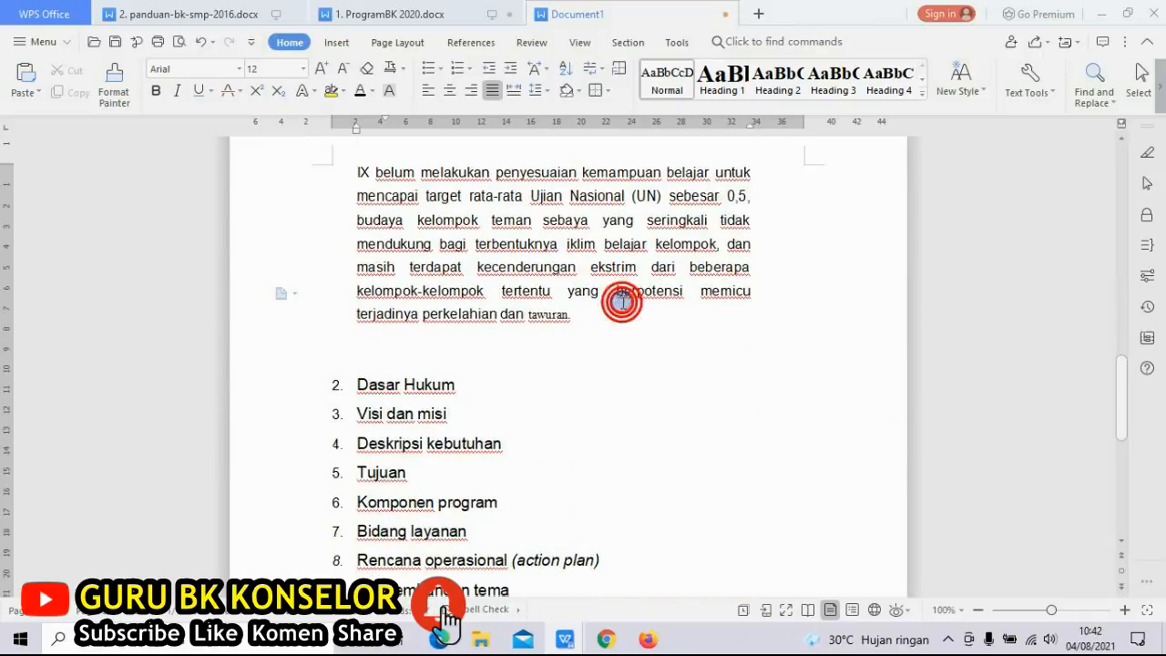
left_click_drag(497, 309, 607, 311)
left_click(240, 72)
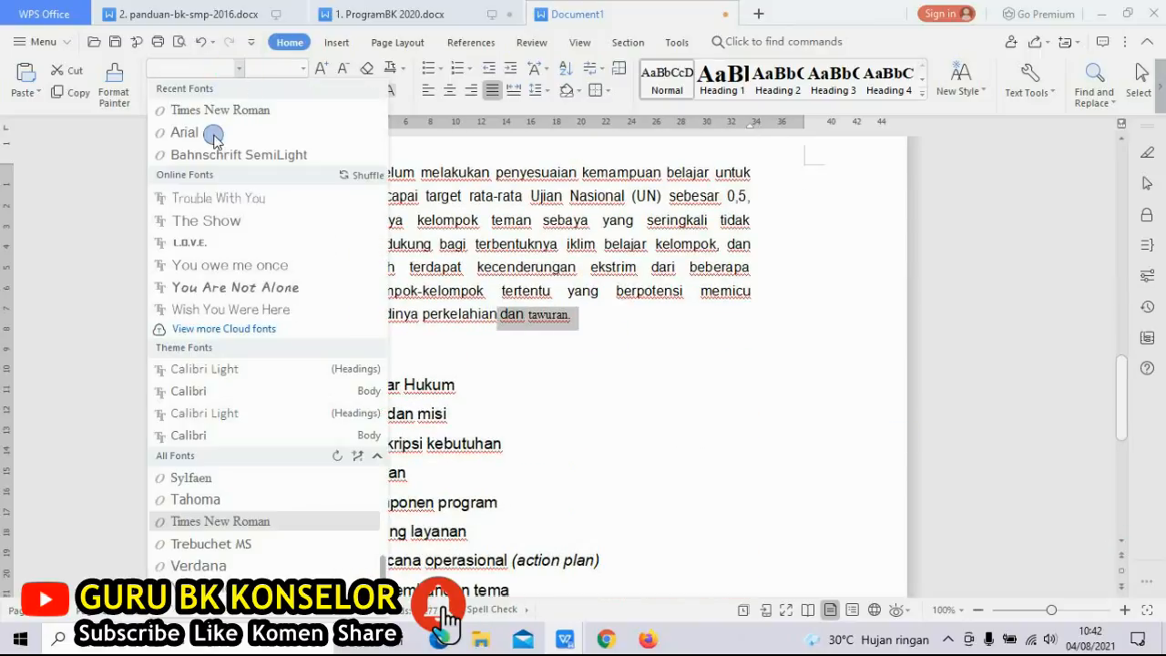
left_click(188, 128)
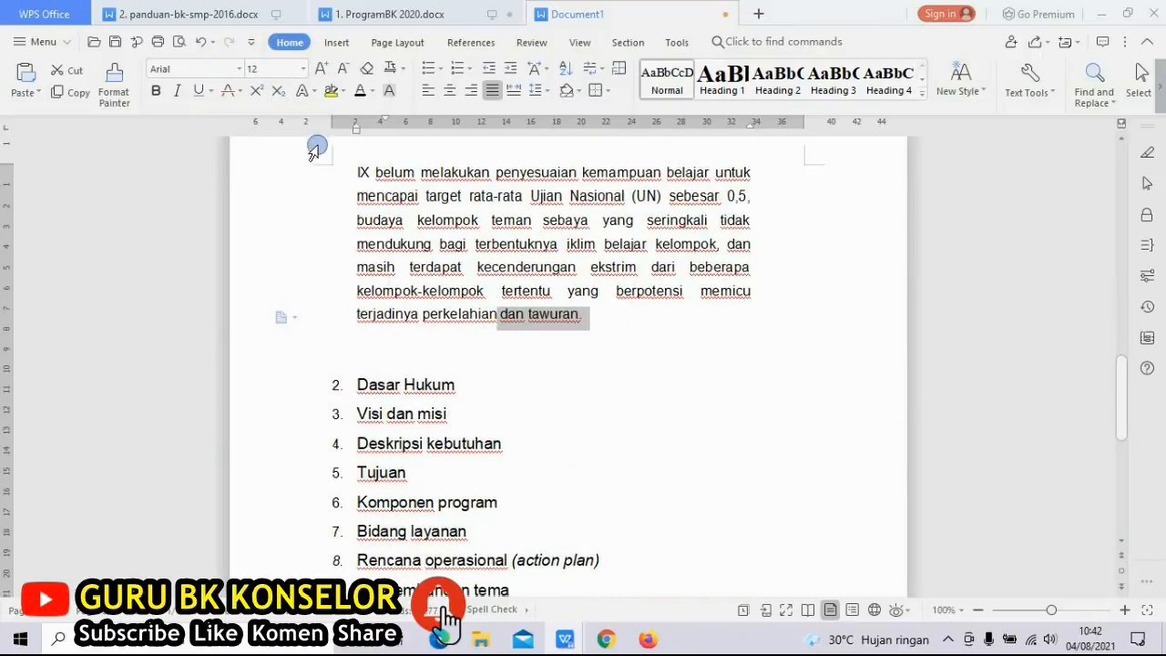
Delete the blank line above the "Dasar Hukum" heading and add an empty unnumbered line beneath it.
left_click(412, 363)
key("Delete")
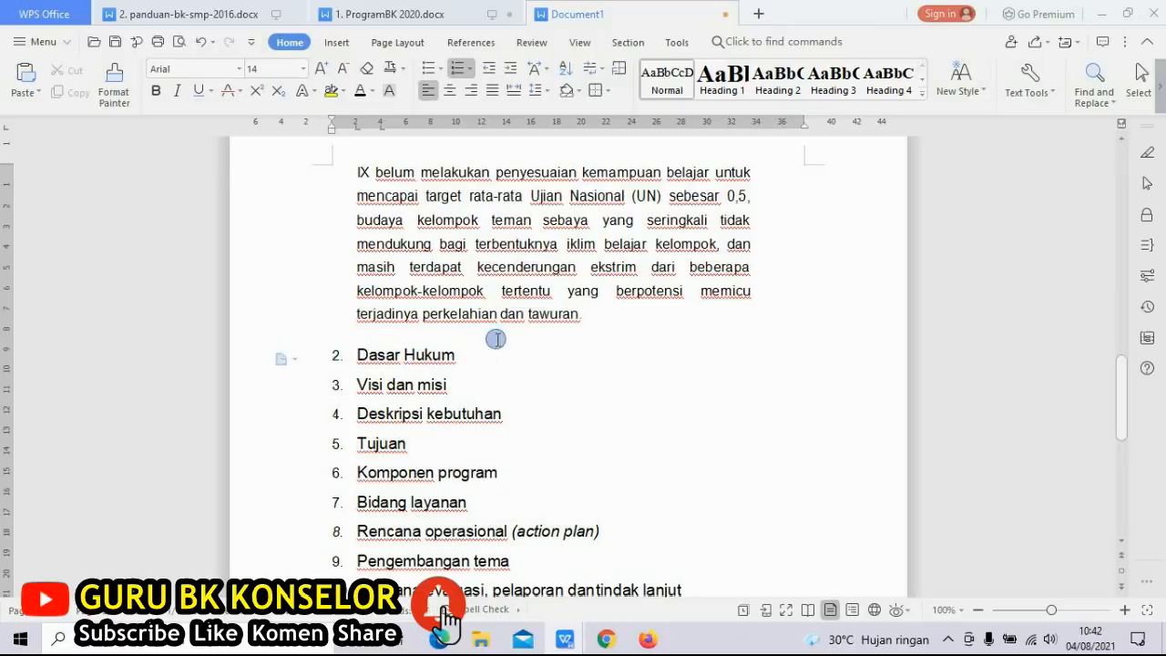
key("Return")
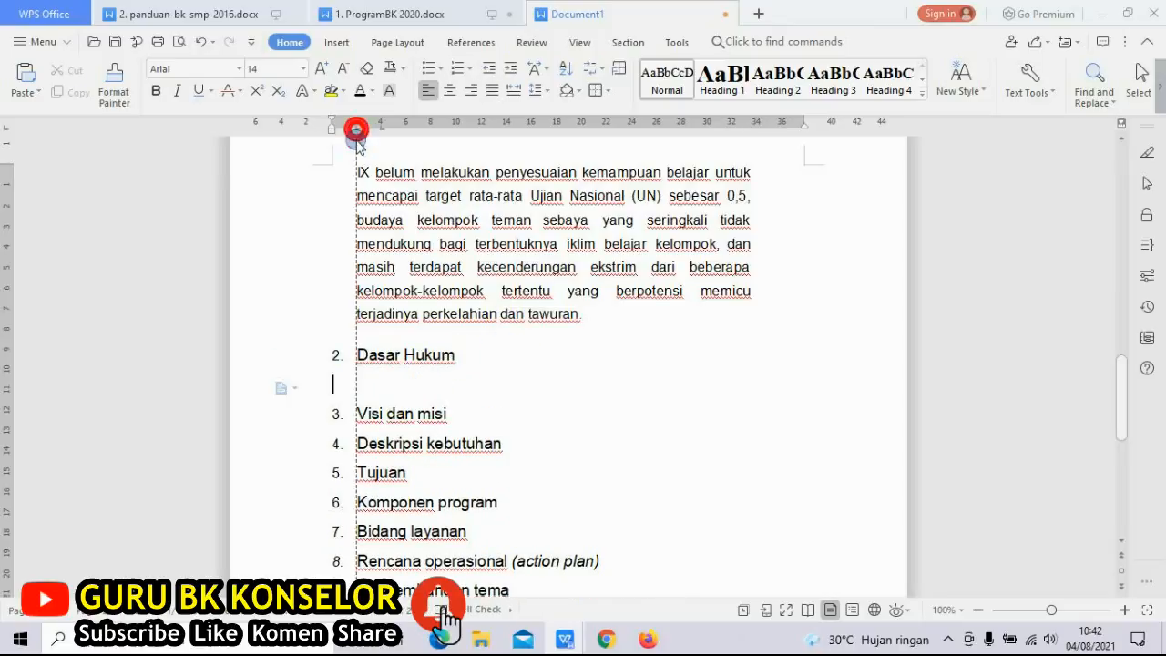
Switch to panduan-bk-smp-2016.docx and read the guidance paragraph under "Menentukan Dasar Hukum".
left_click(199, 8)
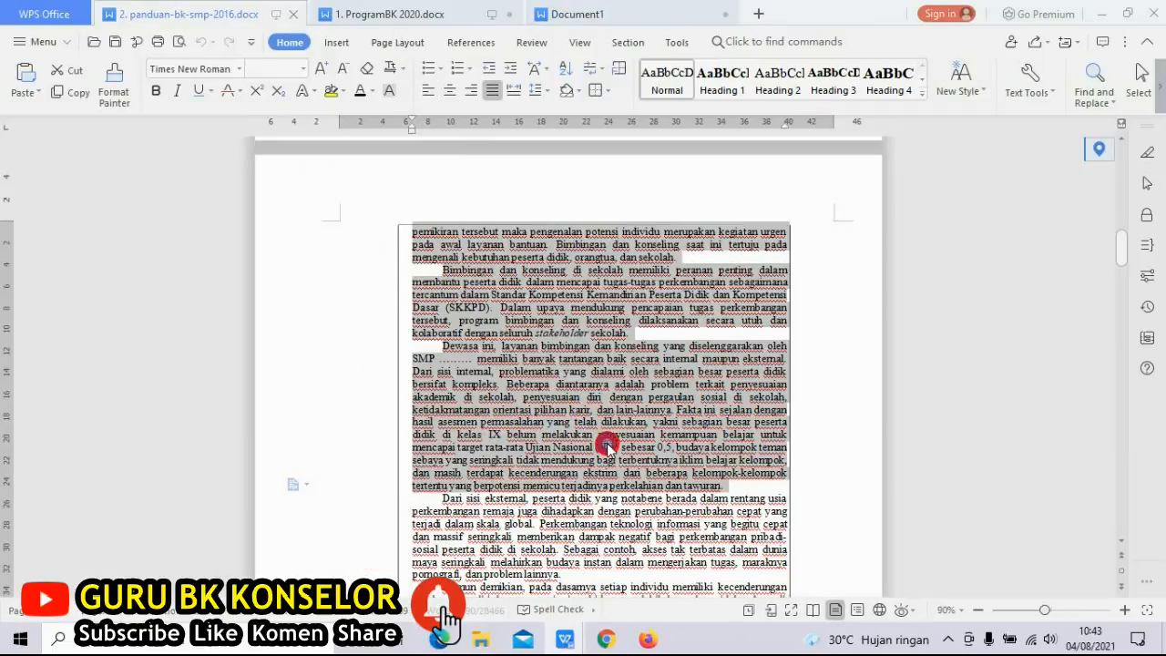
left_click(606, 447)
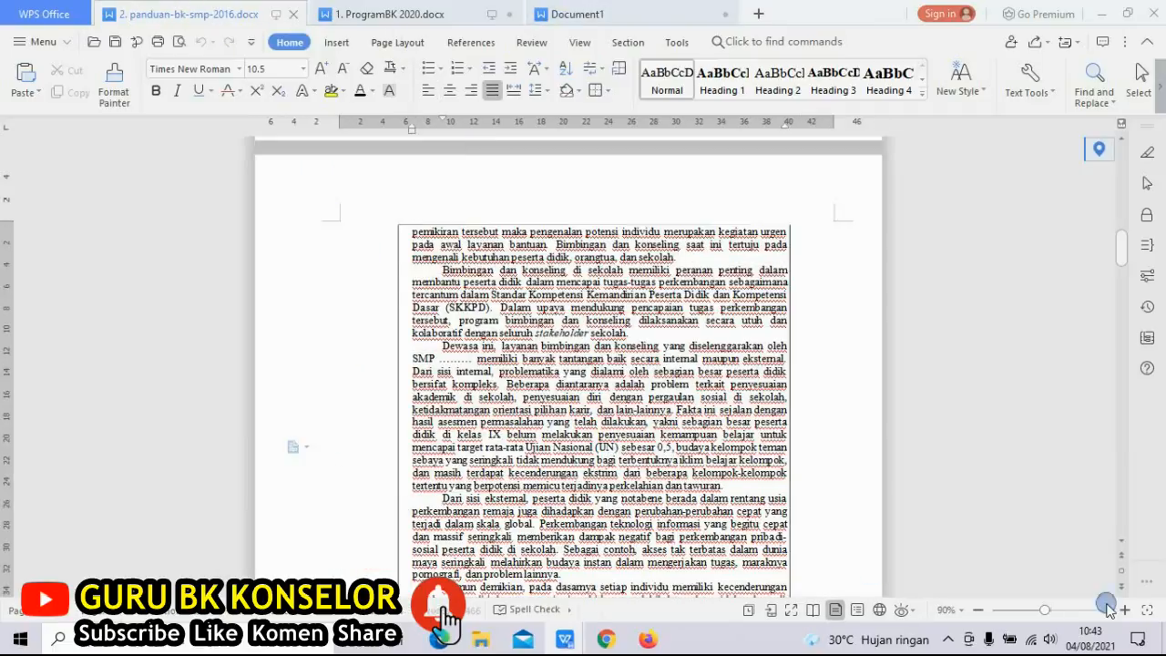
scroll(1122, 544, "down", 5)
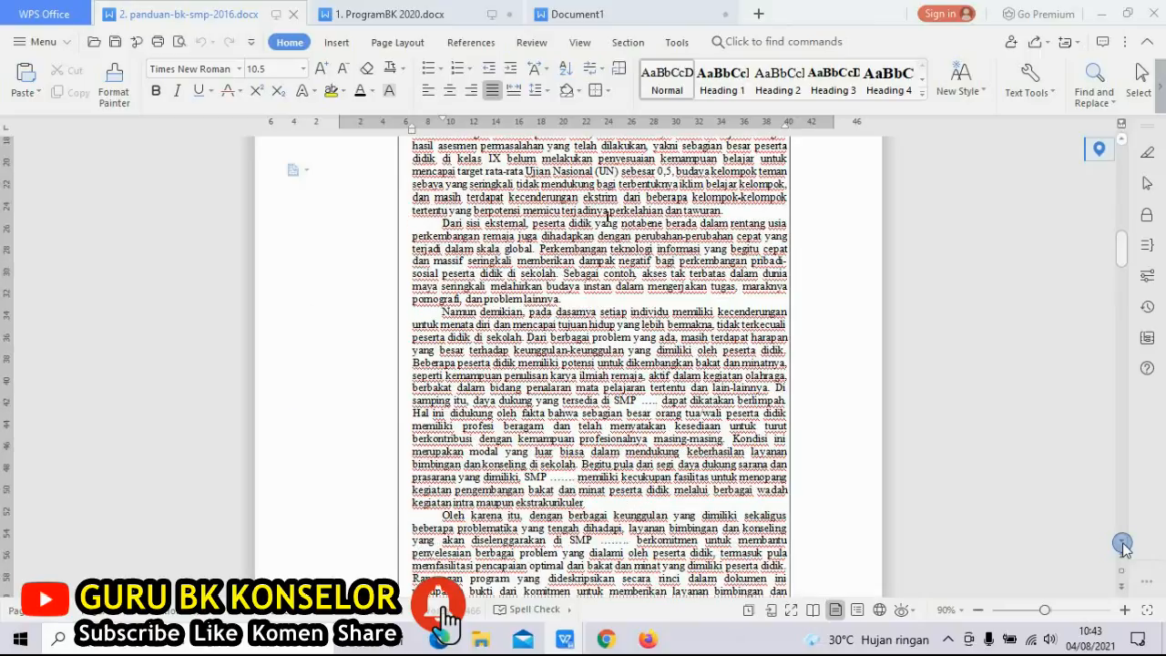
scroll(1122, 544, "down", 10)
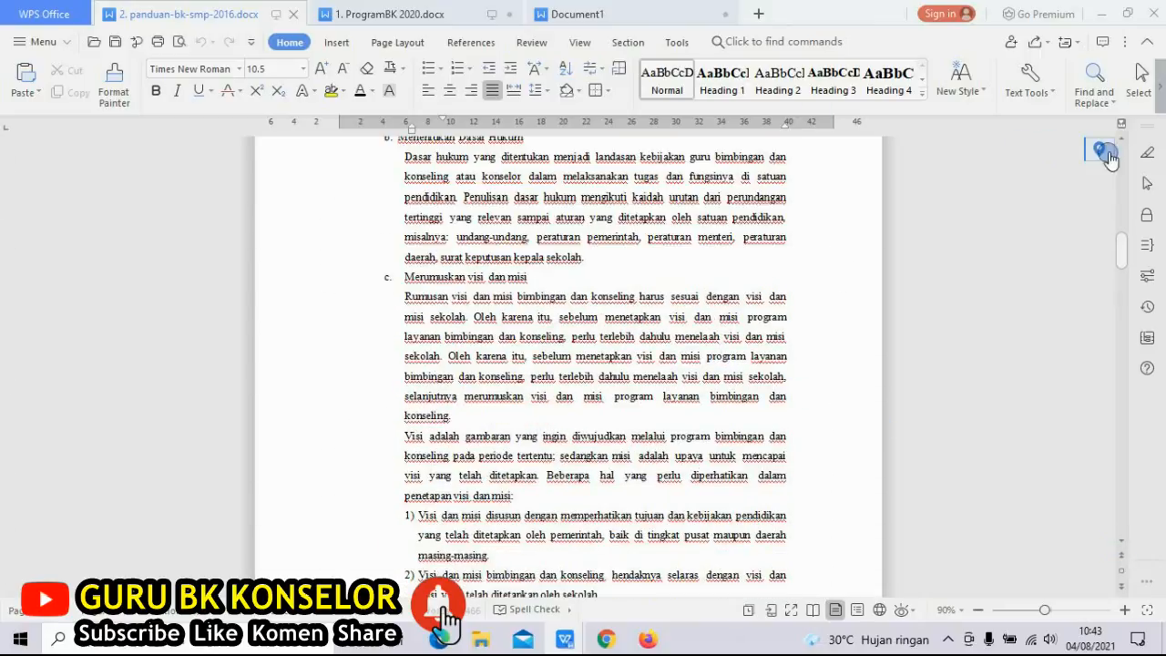
left_click(1107, 157)
left_click_drag(424, 202, 582, 303)
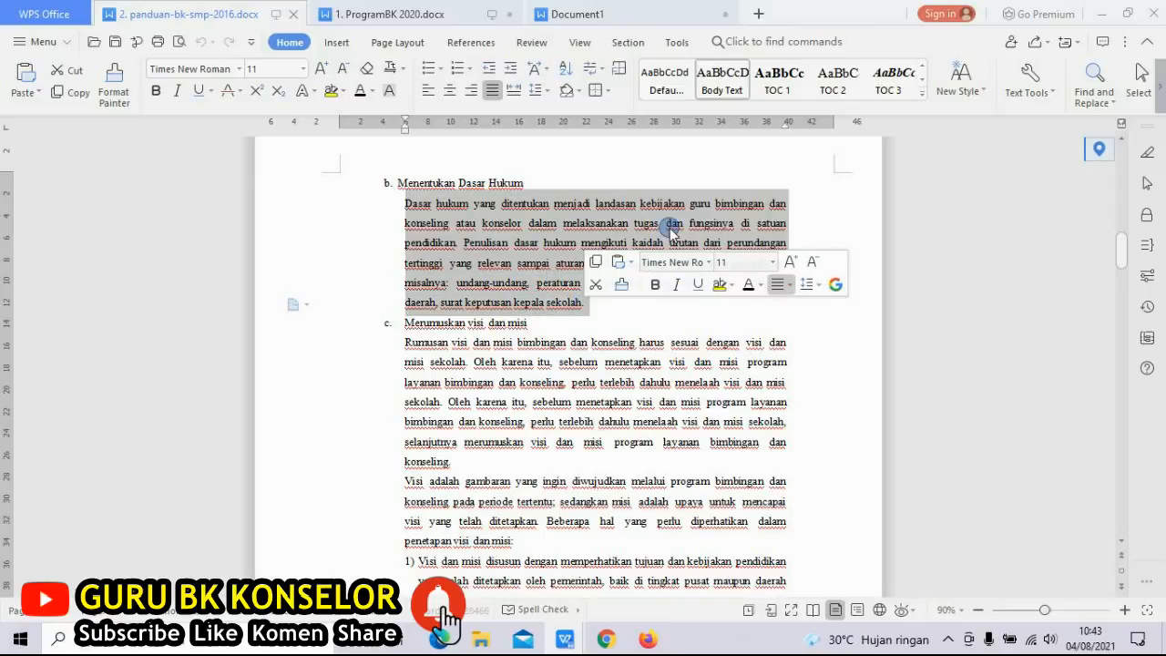
left_click(480, 262)
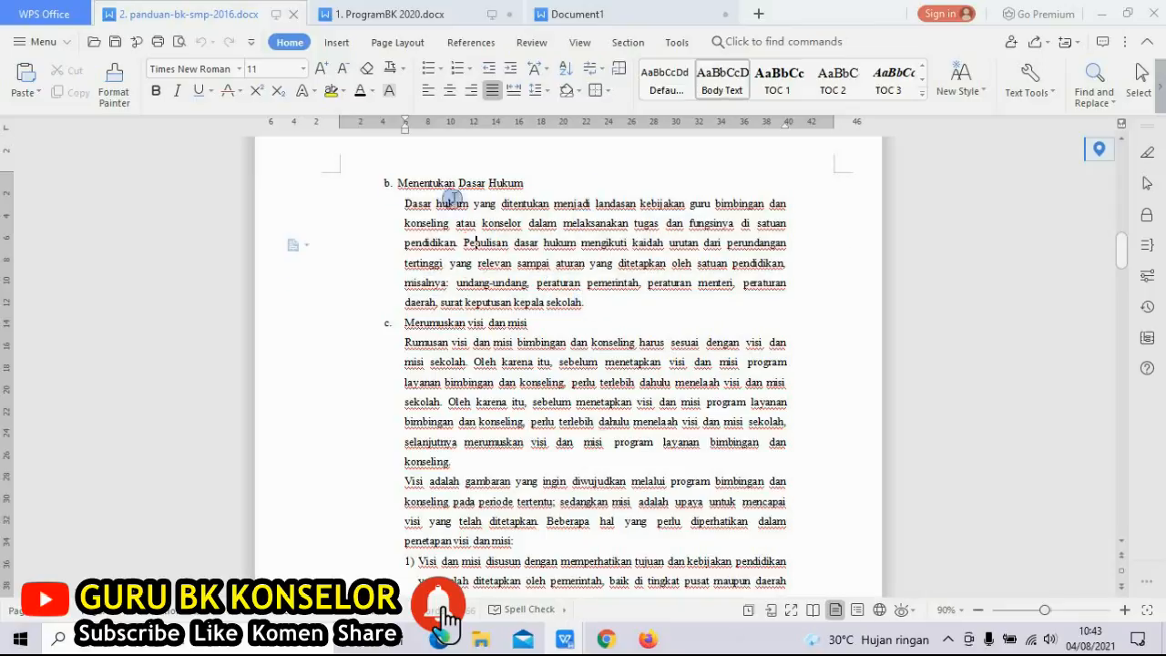
Copy the first three numbered items under "DASAR HUKUM" in 1. ProgramBK 2020.docx.
mouse_move(408, 23)
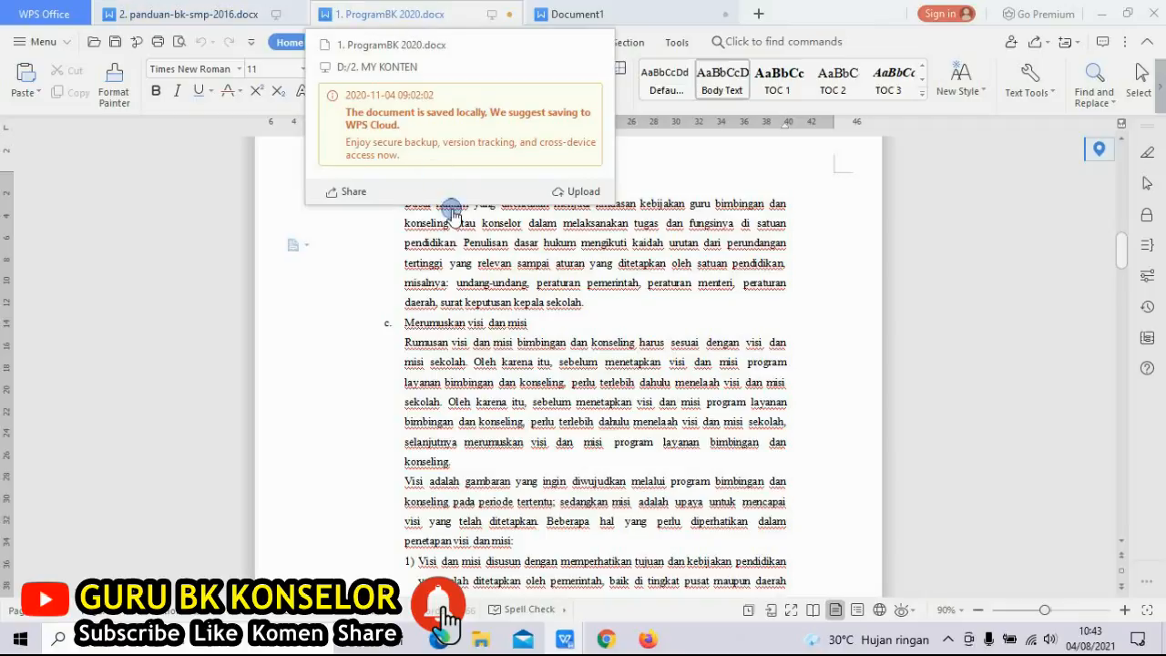
left_click(377, 22)
left_click_drag(1122, 445, 1122, 208)
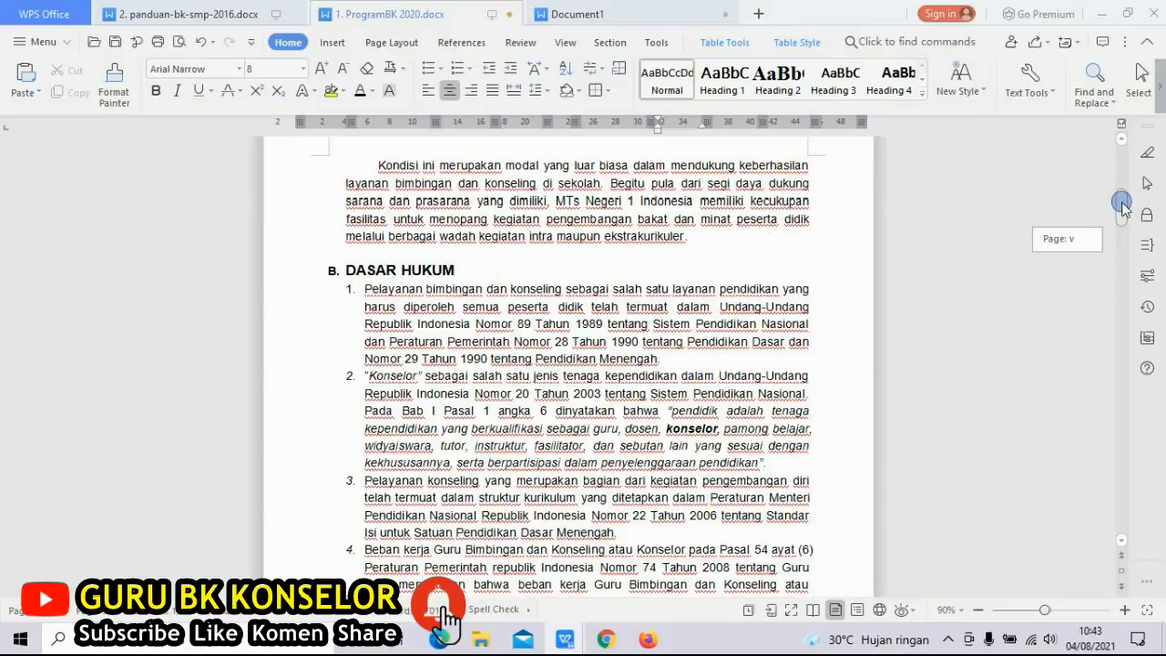
left_click(453, 289)
left_click(1122, 545)
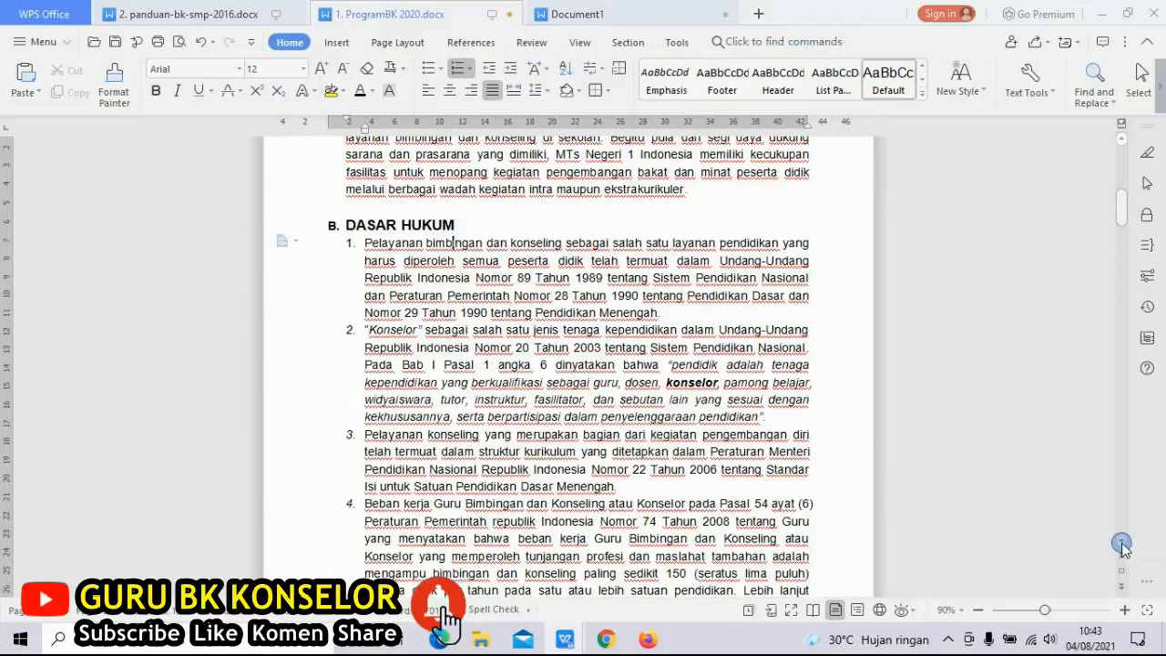
left_click(366, 346)
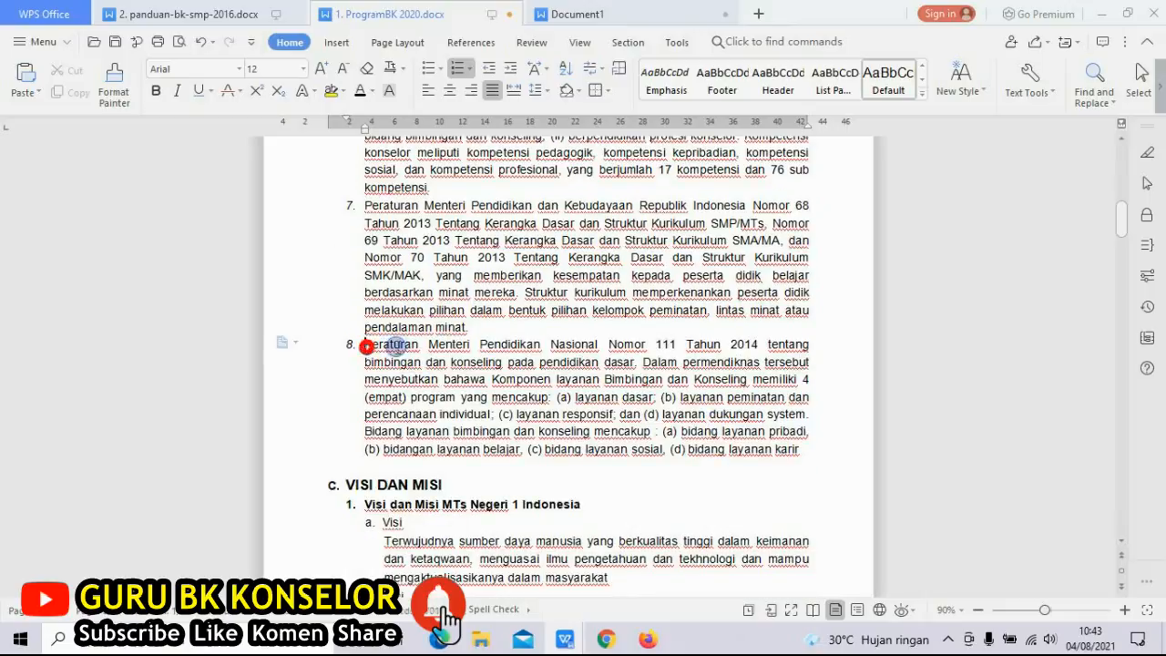
left_click(1122, 143)
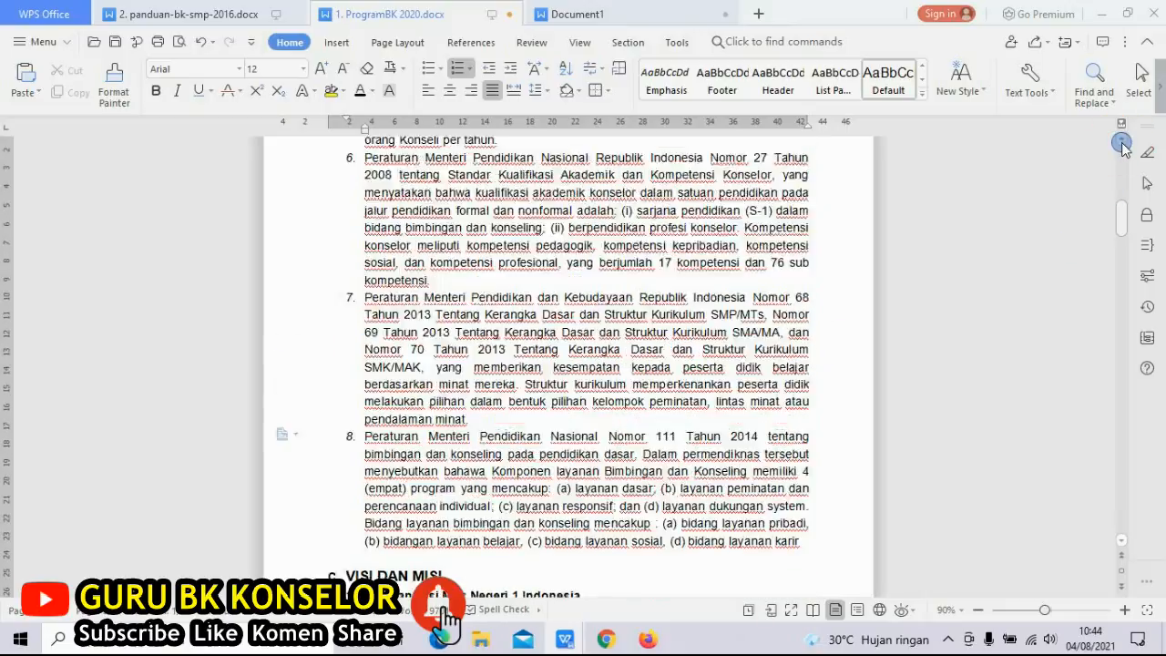
left_click(1122, 144)
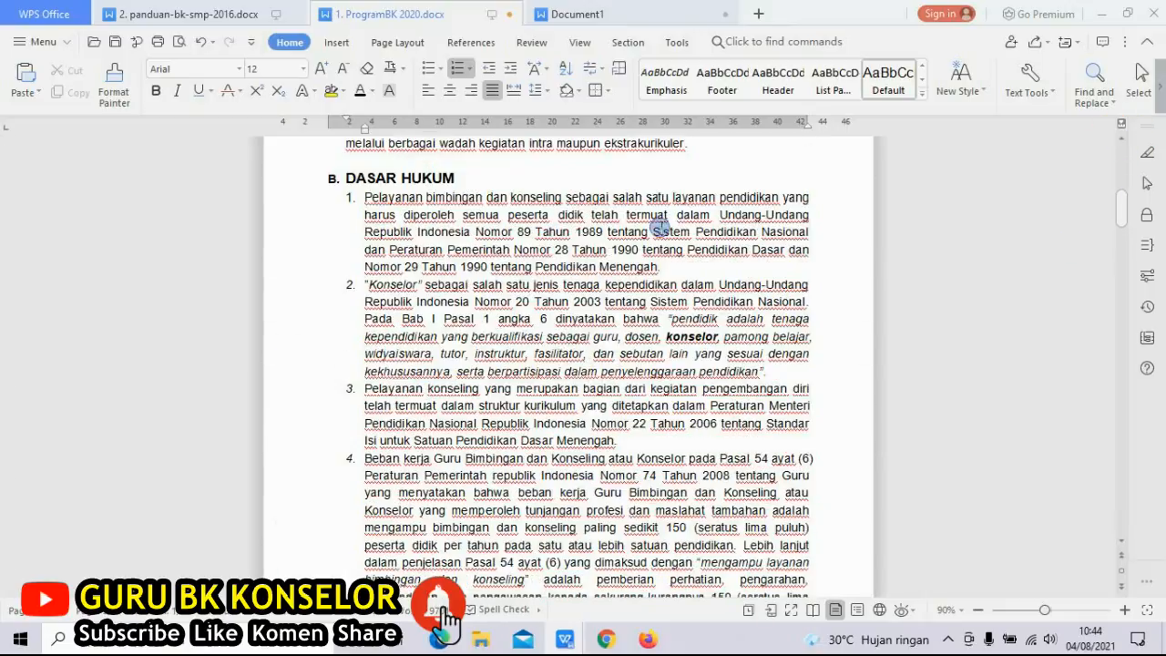
left_click_drag(369, 206, 619, 440)
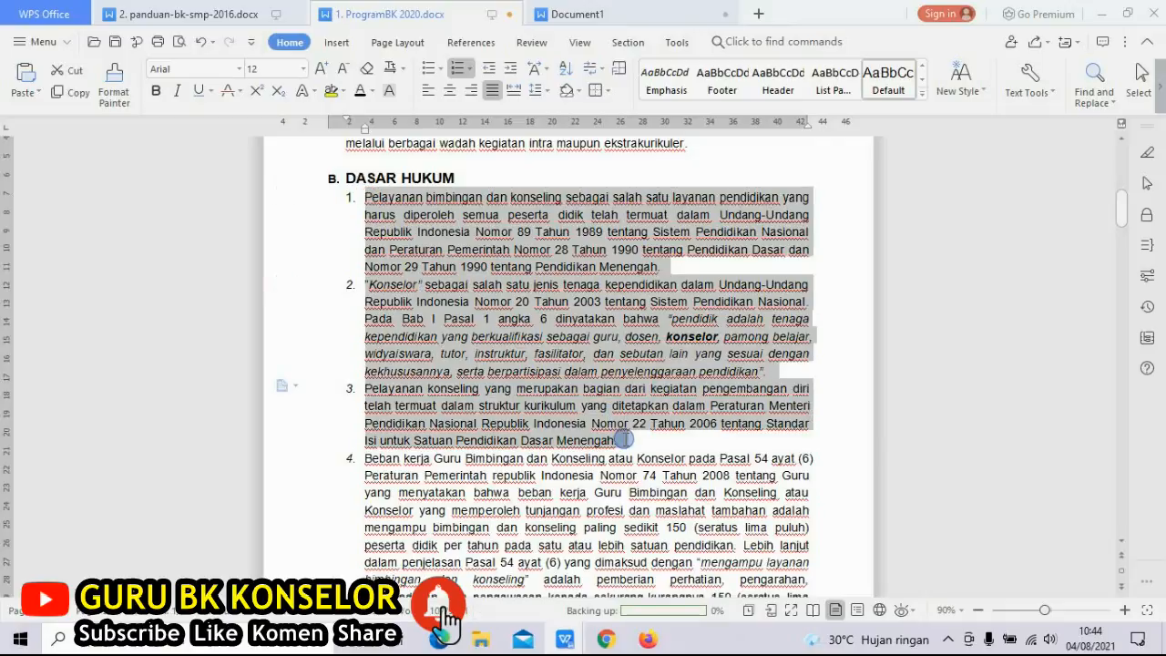
right_click(537, 292)
left_click(577, 482)
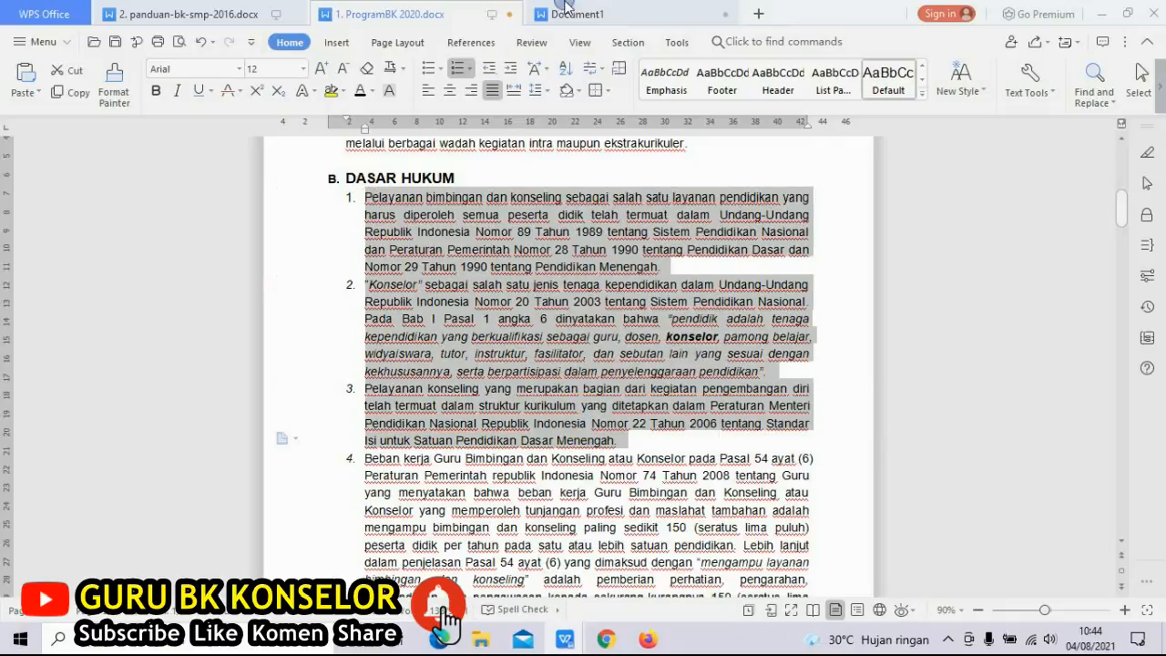
Paste the copied legal-basis items on the empty line beneath "Dasar Hukum" in Document1.
key("ctrl+Tab")
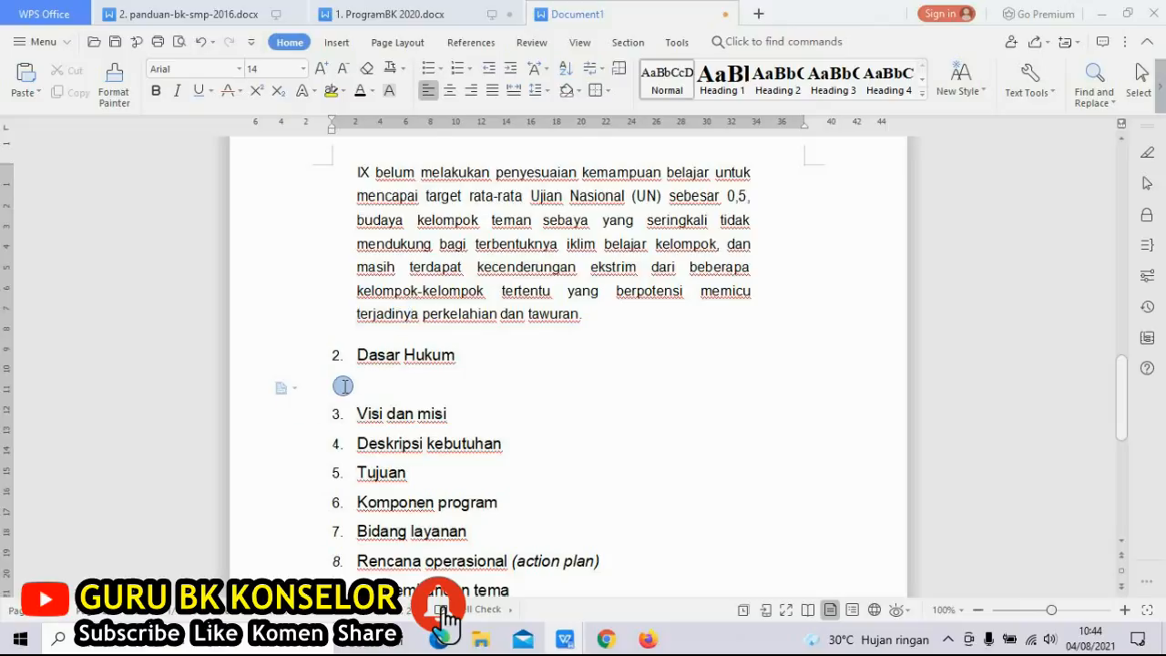
key("ctrl+v")
left_click(374, 215)
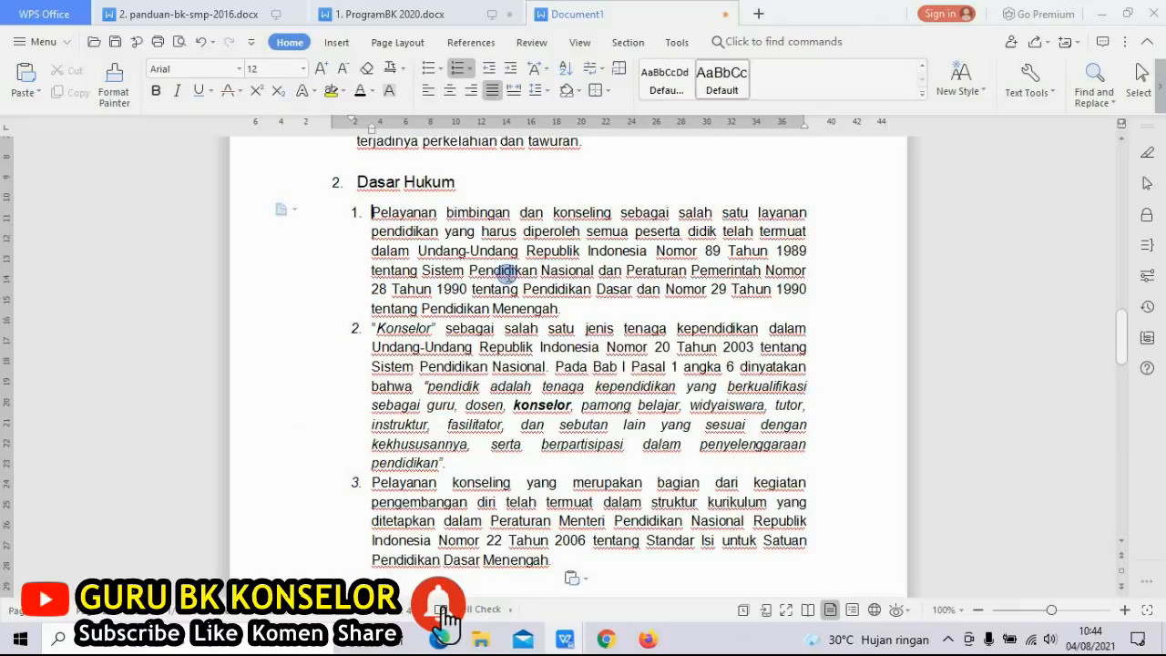
left_click_drag(1121, 320, 1121, 337)
Add an empty unnumbered line beneath the "Visi dan misi" heading.
left_click(460, 467)
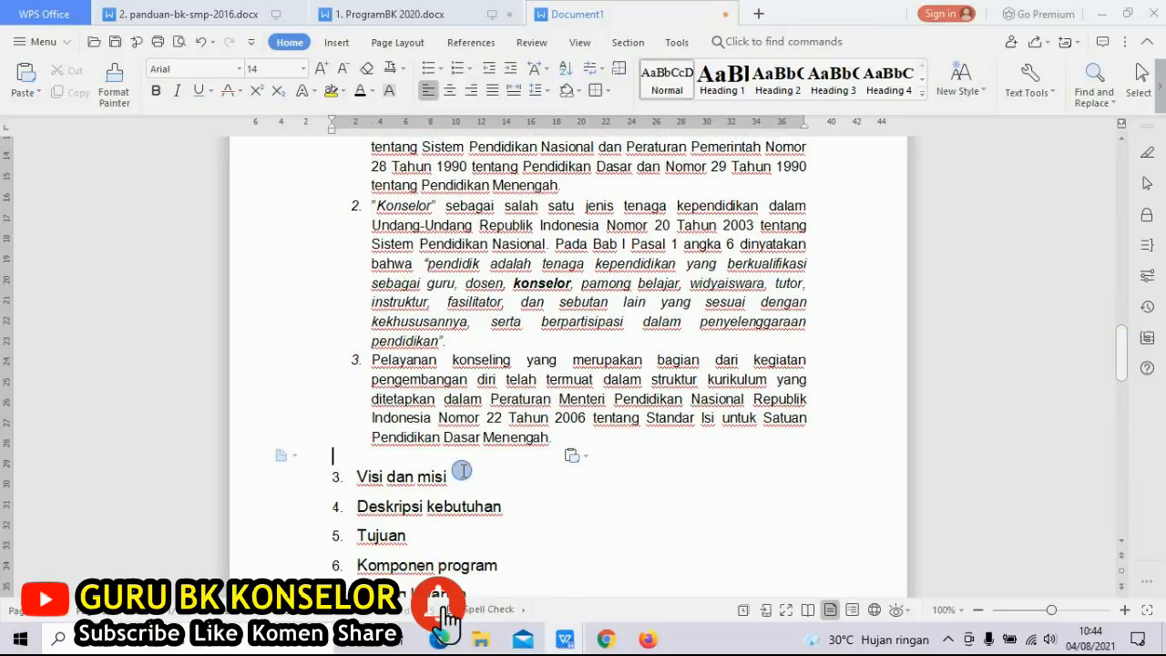
left_click(462, 479)
key("Return")
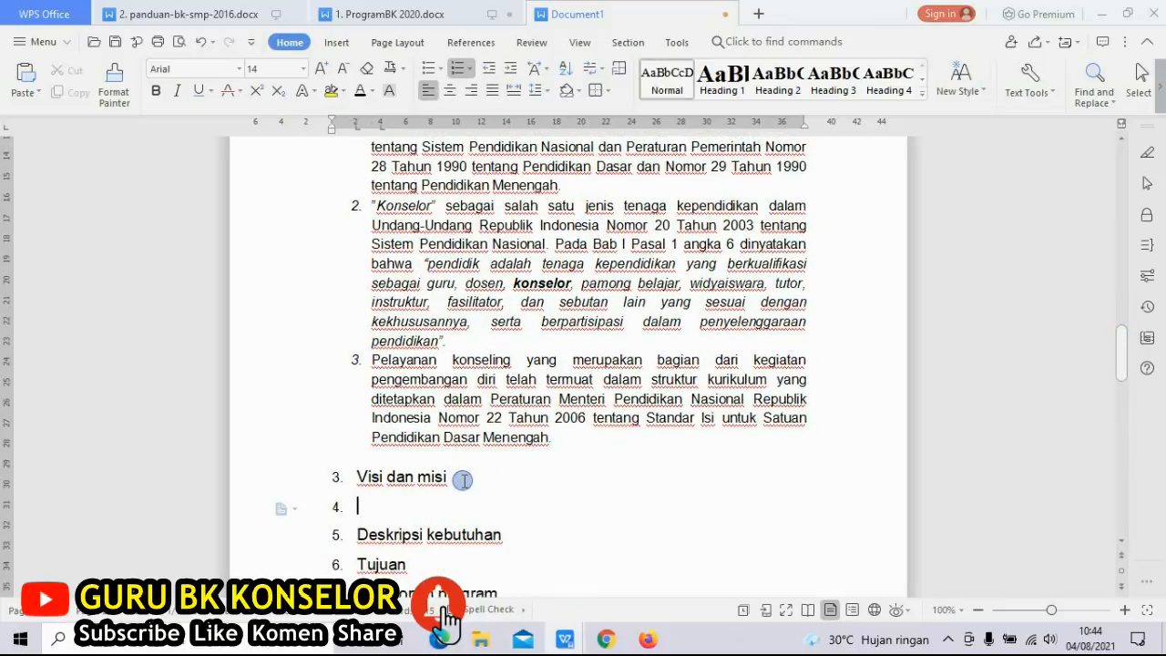
key("BackSpace")
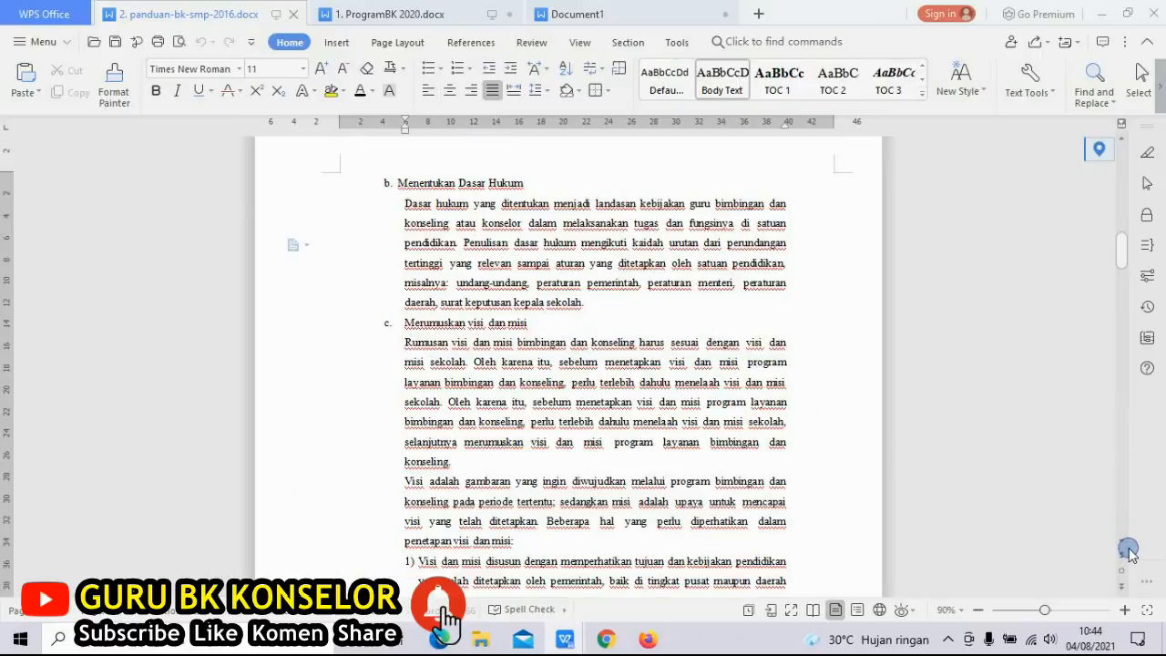
Read the guidance paragraph under "Merumuskan visi dan misi" in panduan-bk-smp-2016.docx.
scroll(1128, 551, "down", 3)
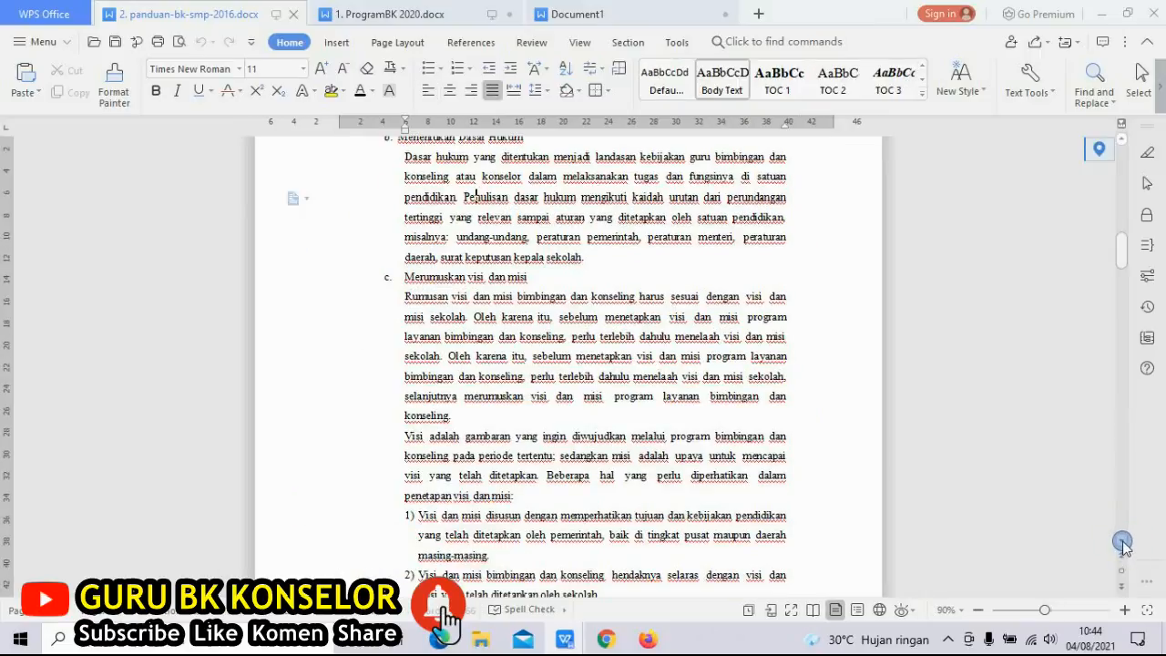
left_click_drag(404, 207, 451, 333)
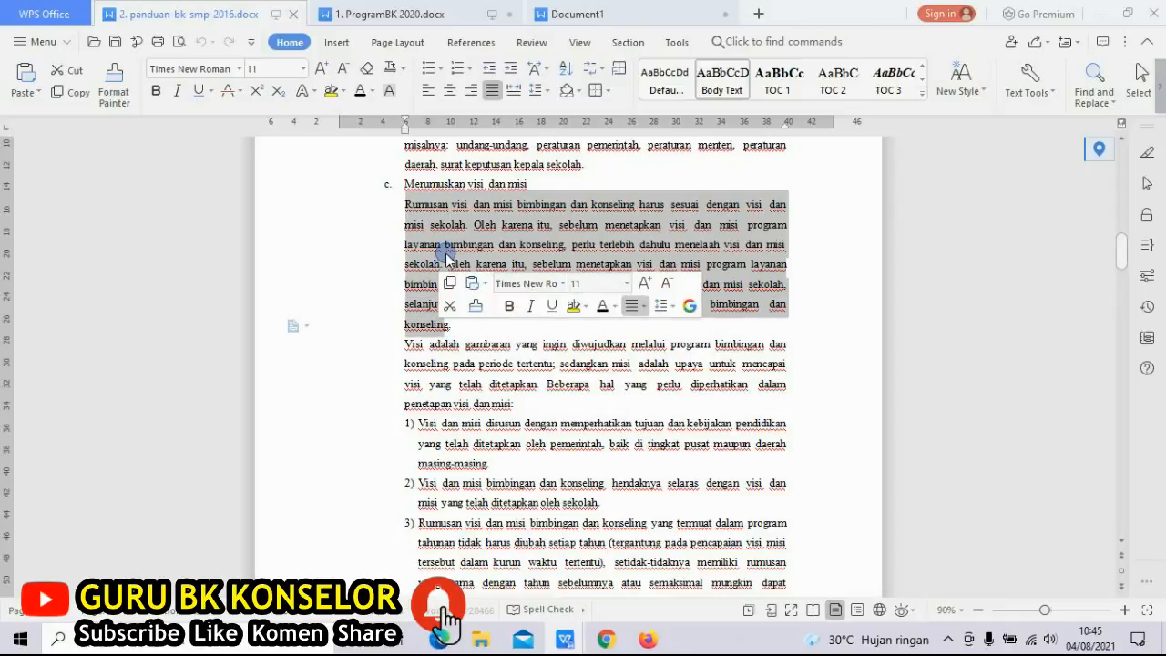
Copy the "Visi dan Misi MTs Negeri 1 Indonesia" section through mission item 3 from 1. ProgramBK 2020.docx and paste it beneath "Visi dan misi" in Document1.
mouse_move(444, 7)
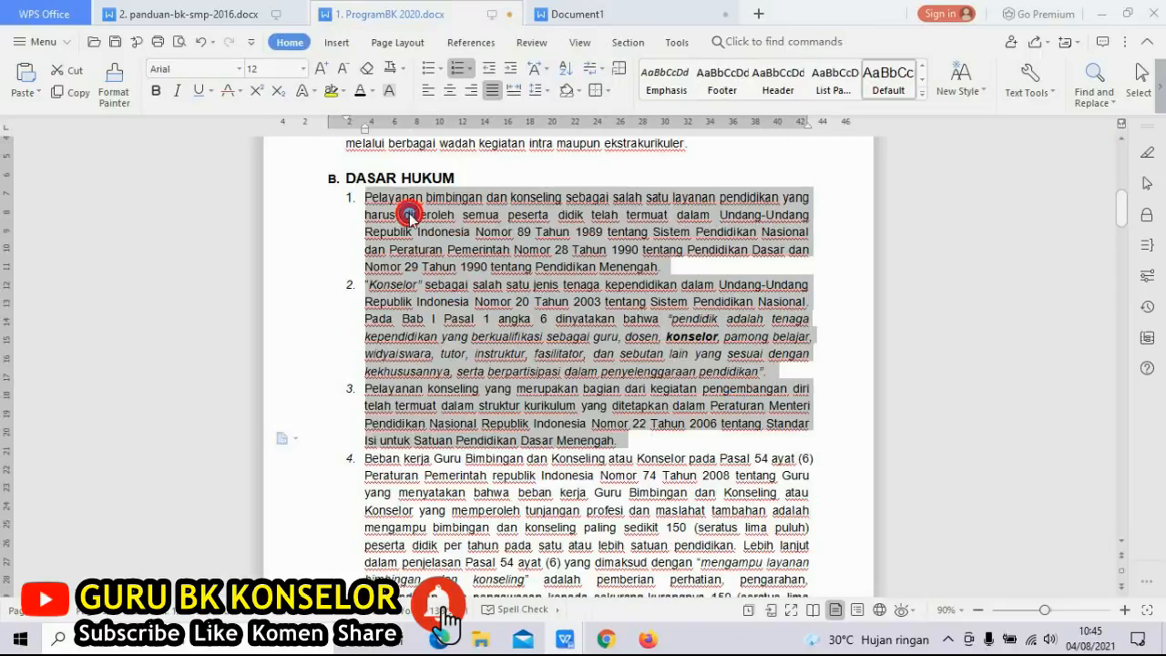
left_click(408, 215)
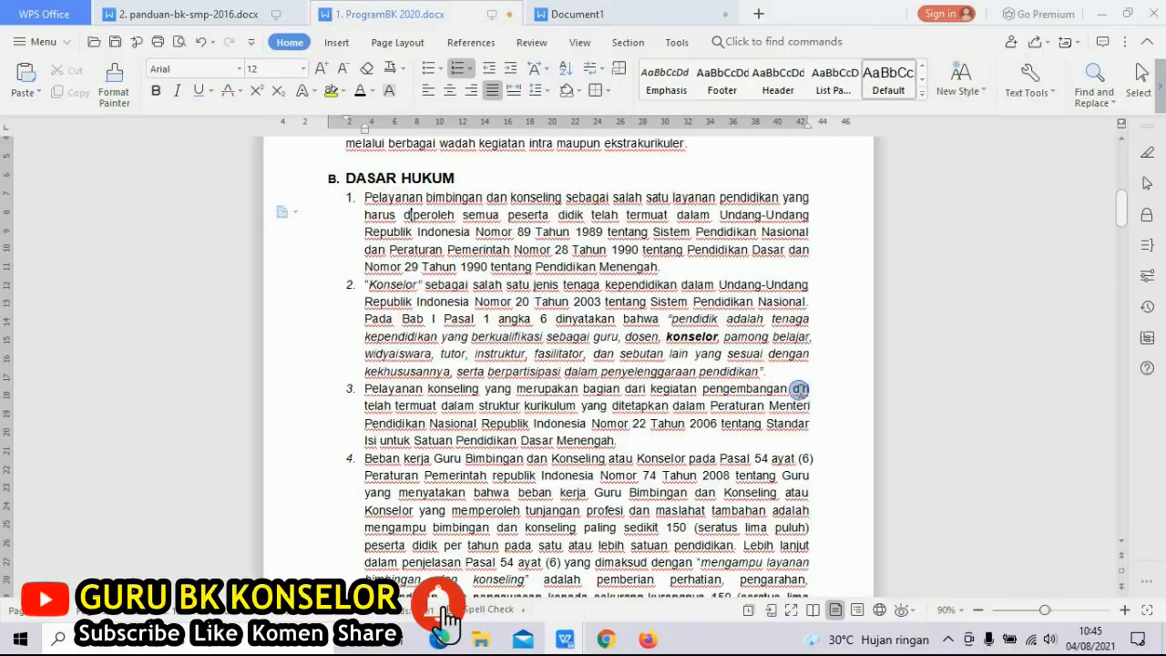
left_click(1121, 542)
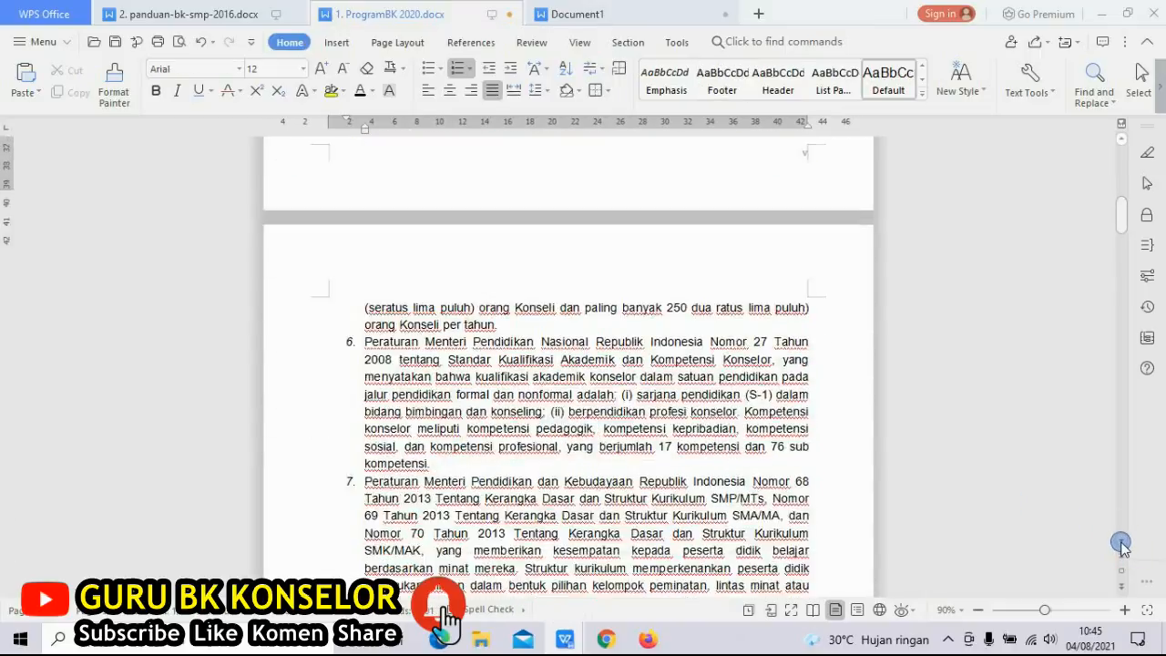
scroll(602, 271, "down", 7)
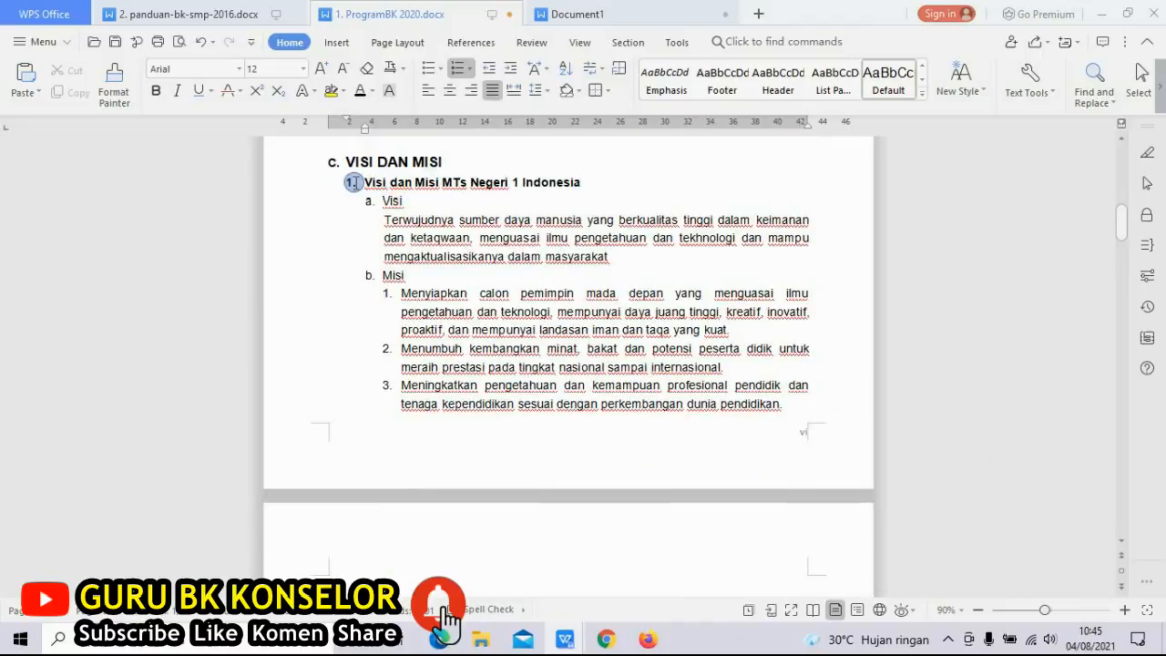
left_click_drag(353, 182, 748, 416)
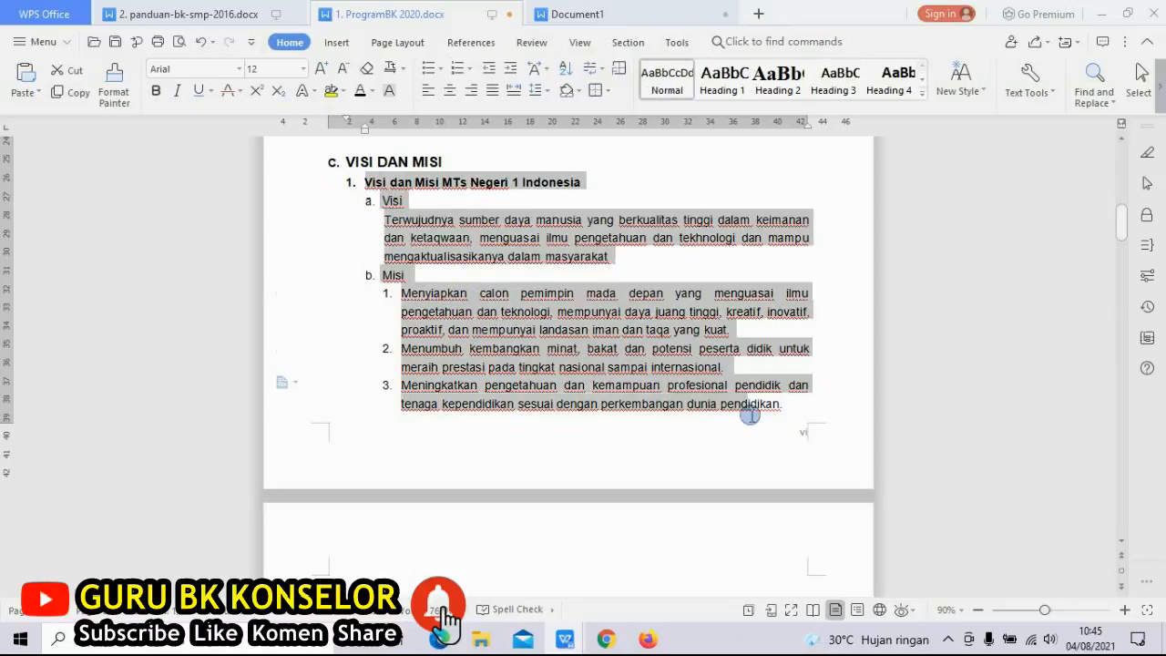
right_click(628, 378)
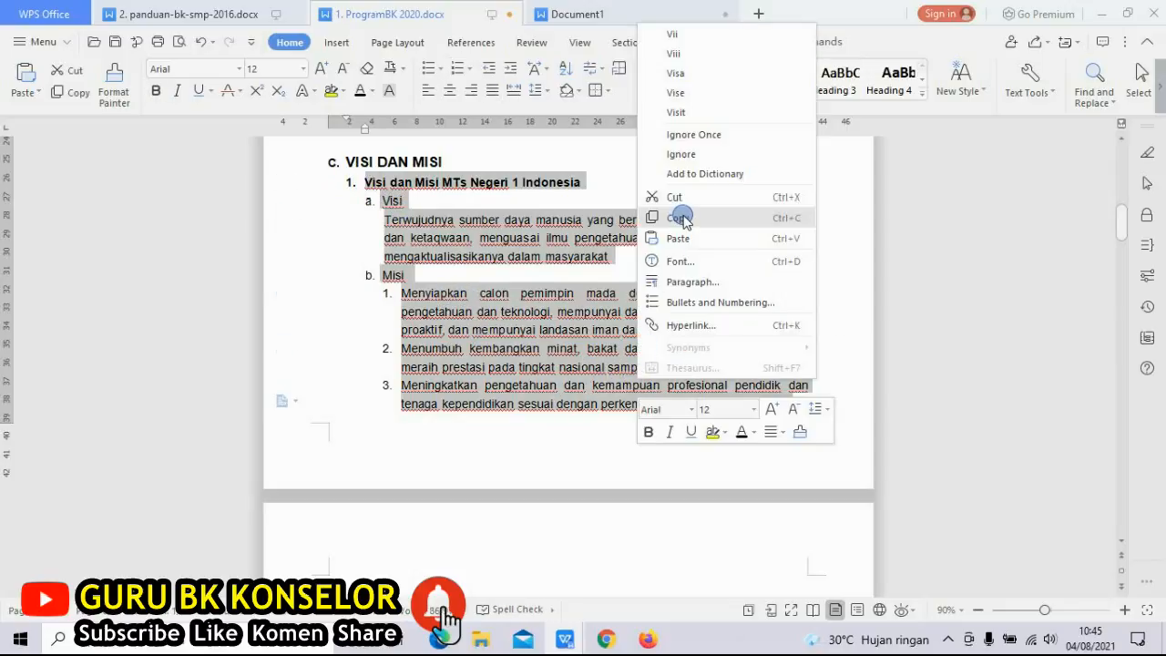
left_click(682, 220)
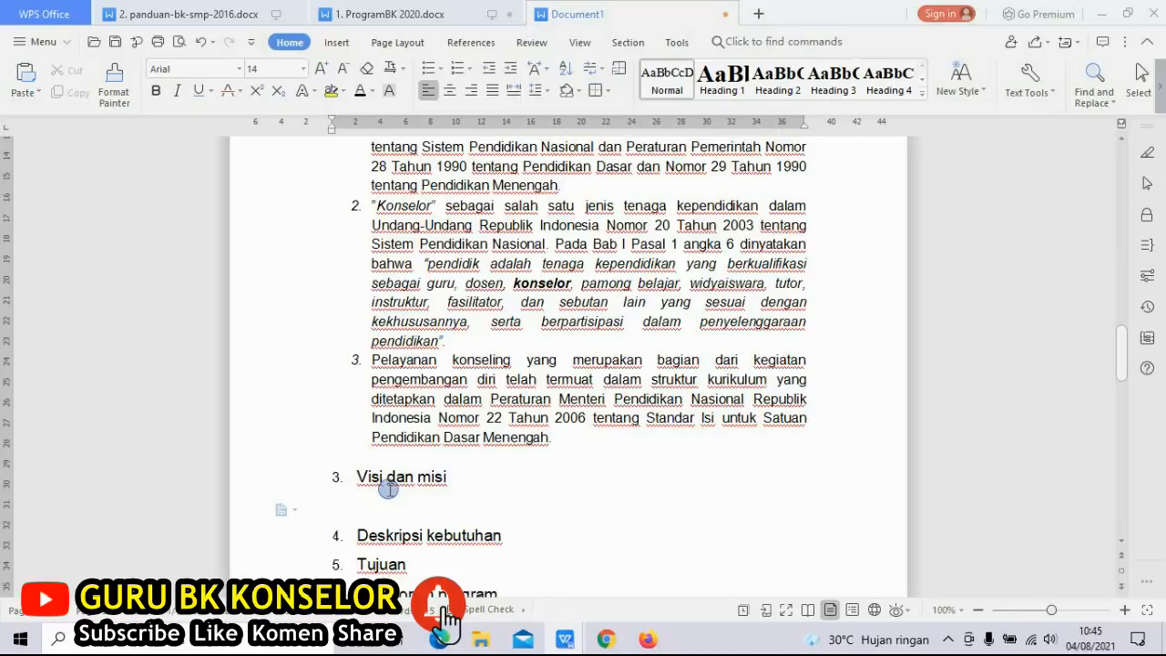
key("ctrl+v")
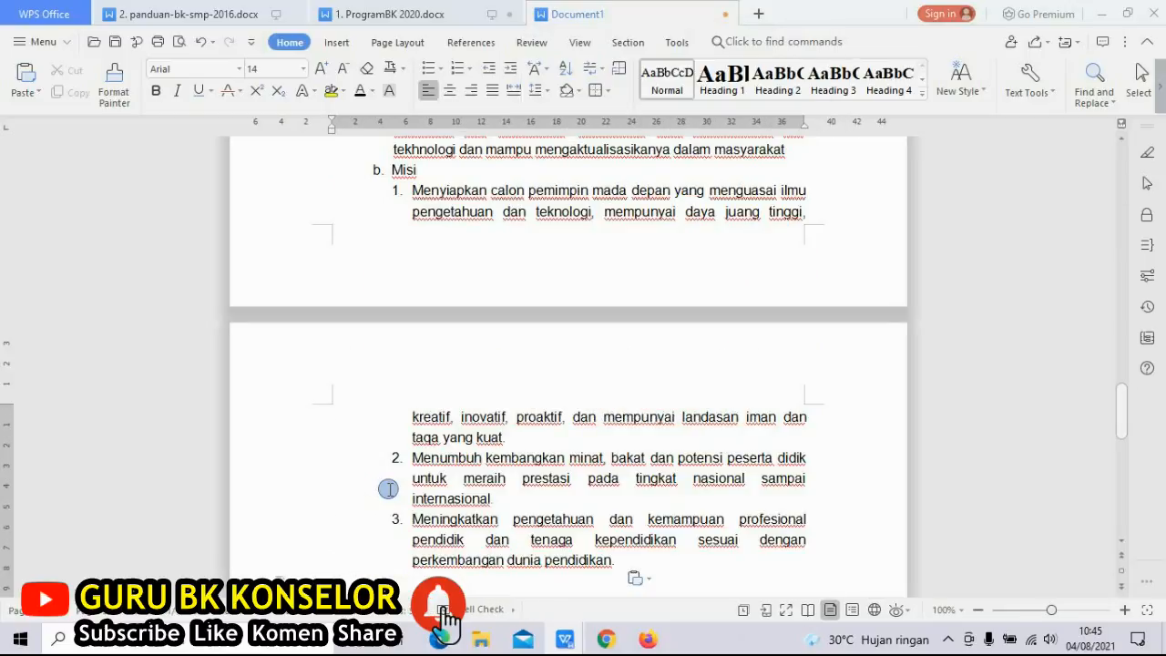
Remove the bold from the pasted "Visi dan Misi MTs Negeri 1 Indonesia" subheading and change its text to "Visi dan Misi MTs Negeri Magelang".
scroll(1126, 146, "up", 4)
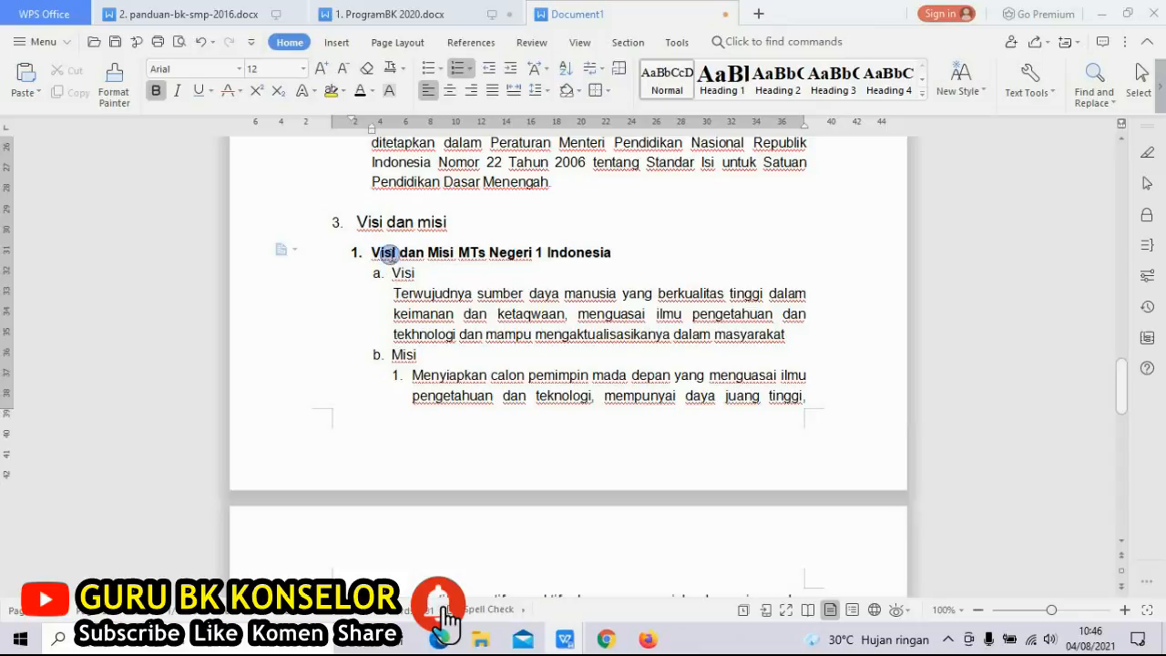
left_click(356, 251)
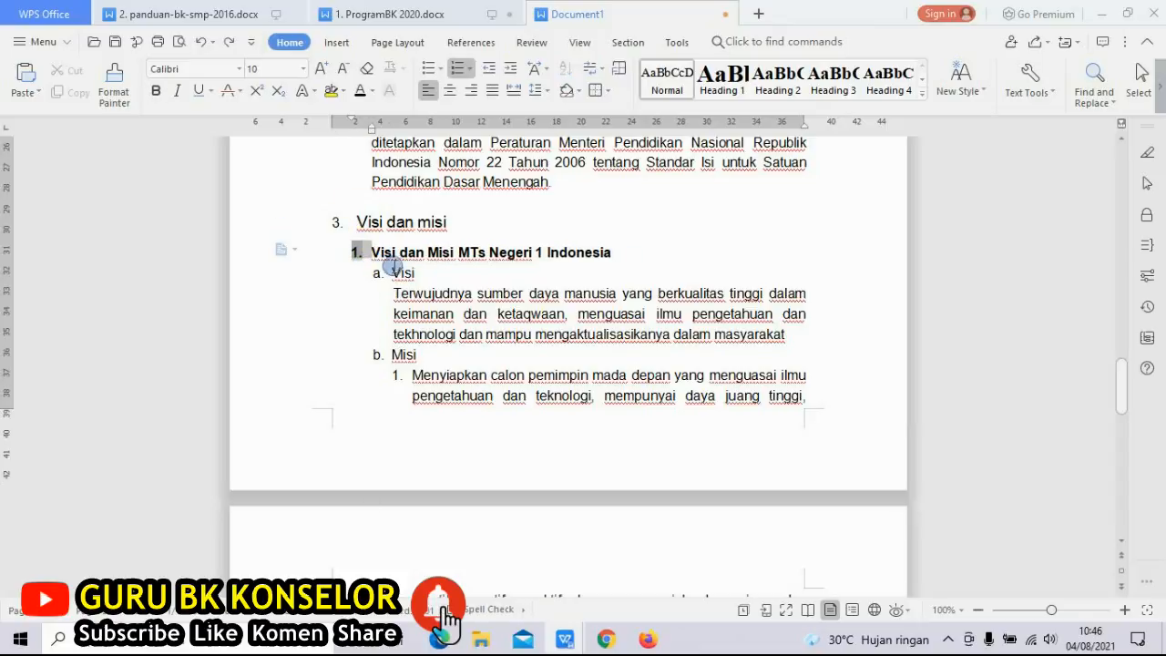
left_click(253, 252)
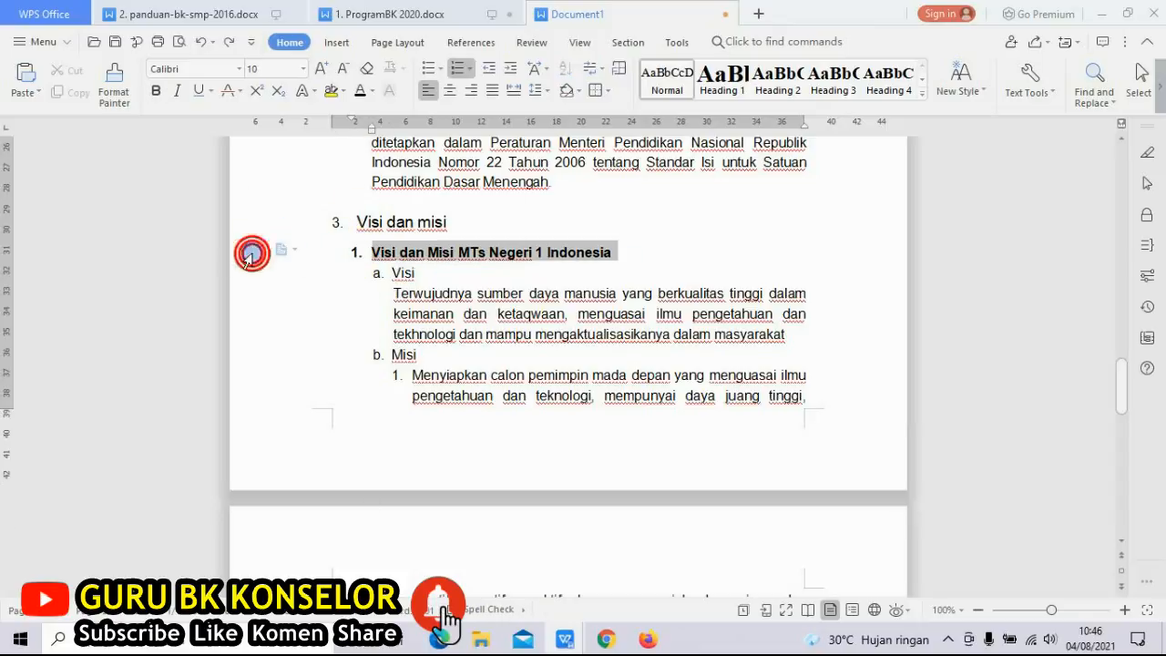
left_click(155, 90)
left_click(578, 255)
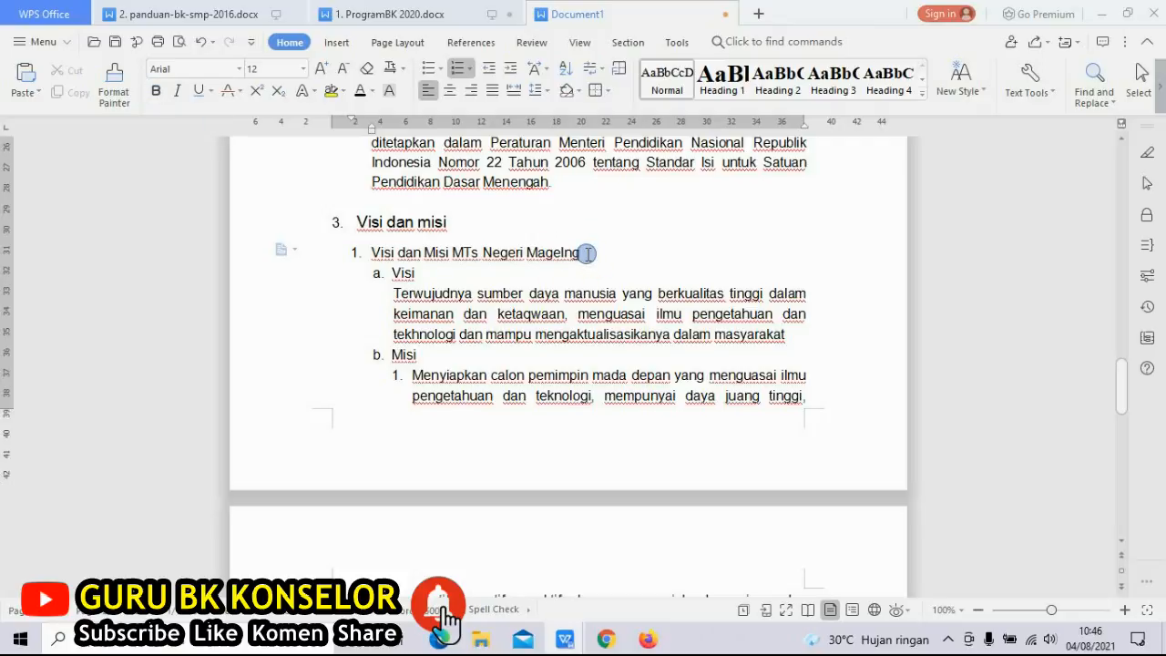
Copy the "Visi dan Misi Bimbingan dan Konseling MTs Negeri 1 Indonesia" section through mission item 3 from 1. ProgramBK 2020.docx.
left_click(1123, 545)
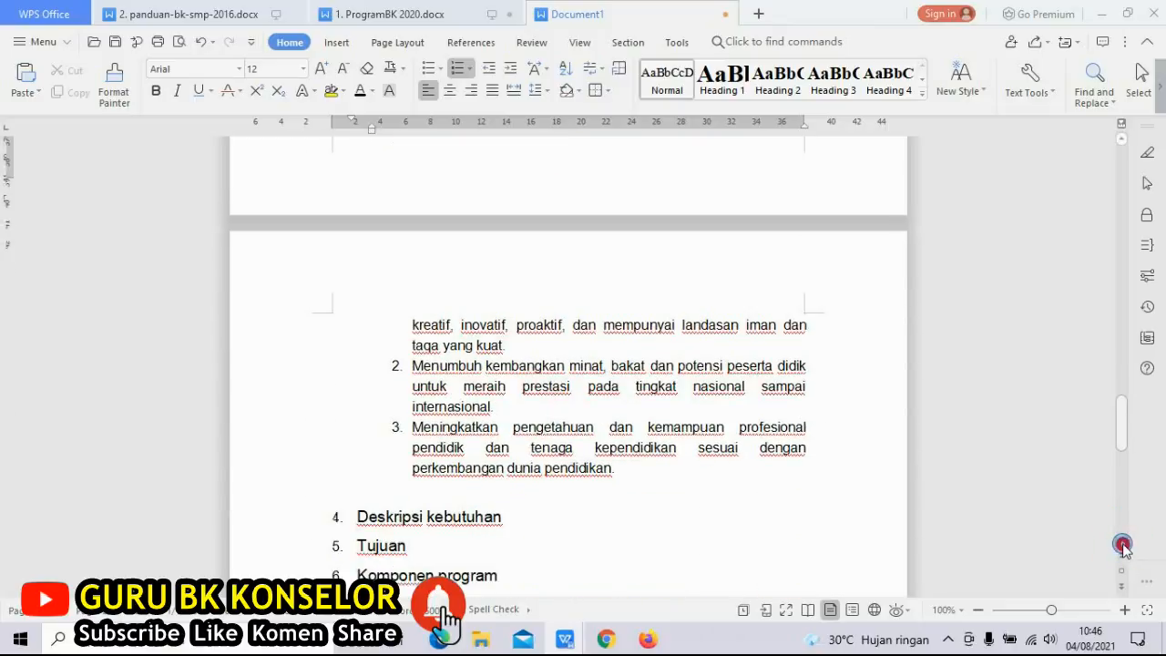
left_click(1122, 146)
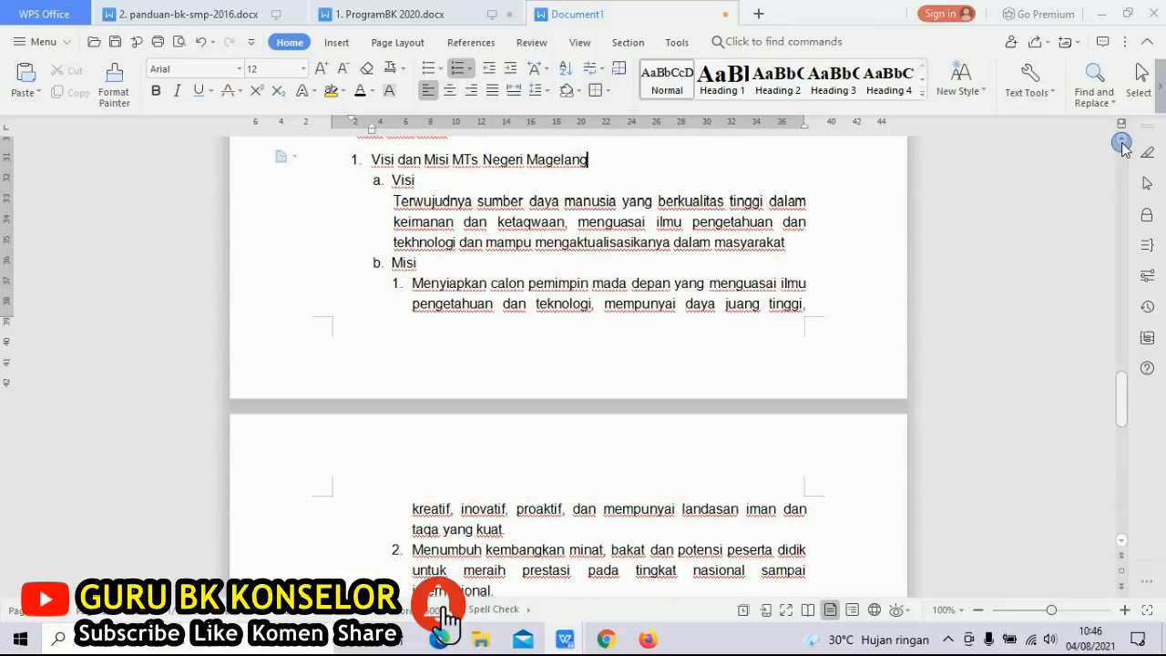
left_click(1121, 544)
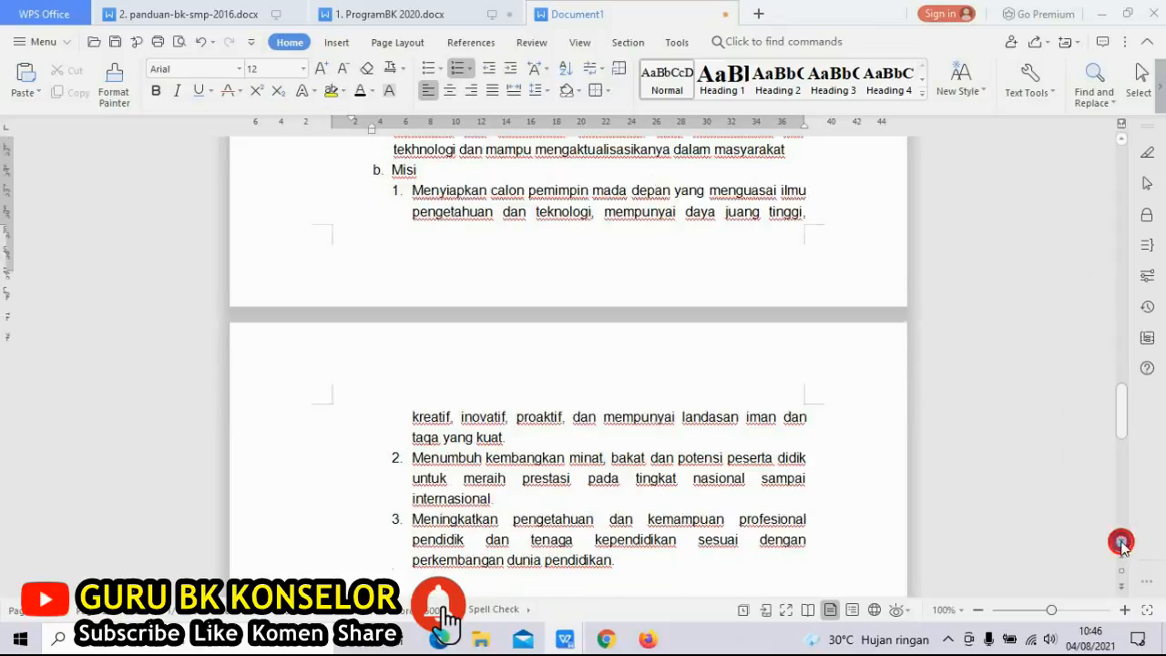
left_click(173, 13)
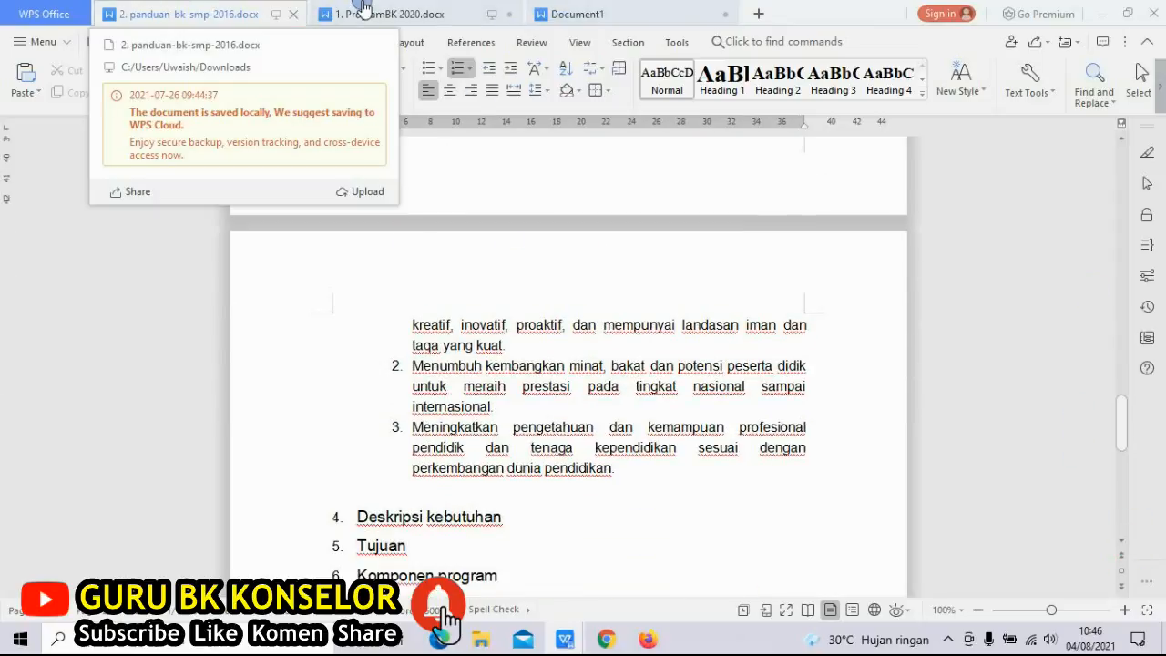
left_click(363, 11)
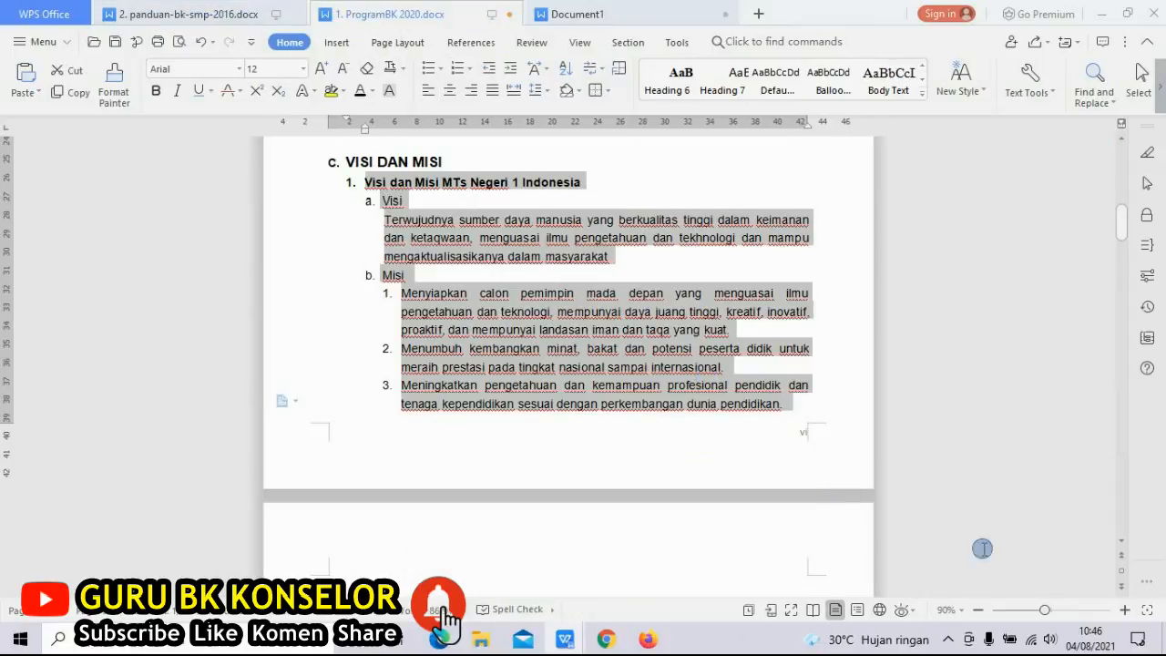
scroll(1122, 544, "down", 6)
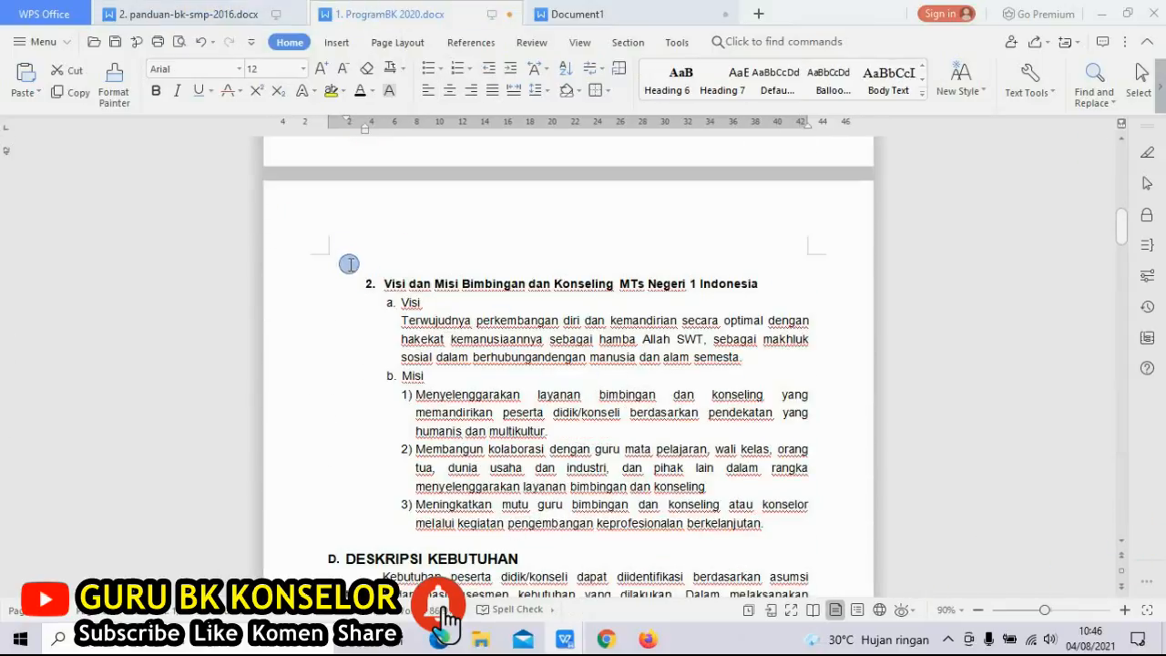
left_click_drag(387, 285, 765, 524)
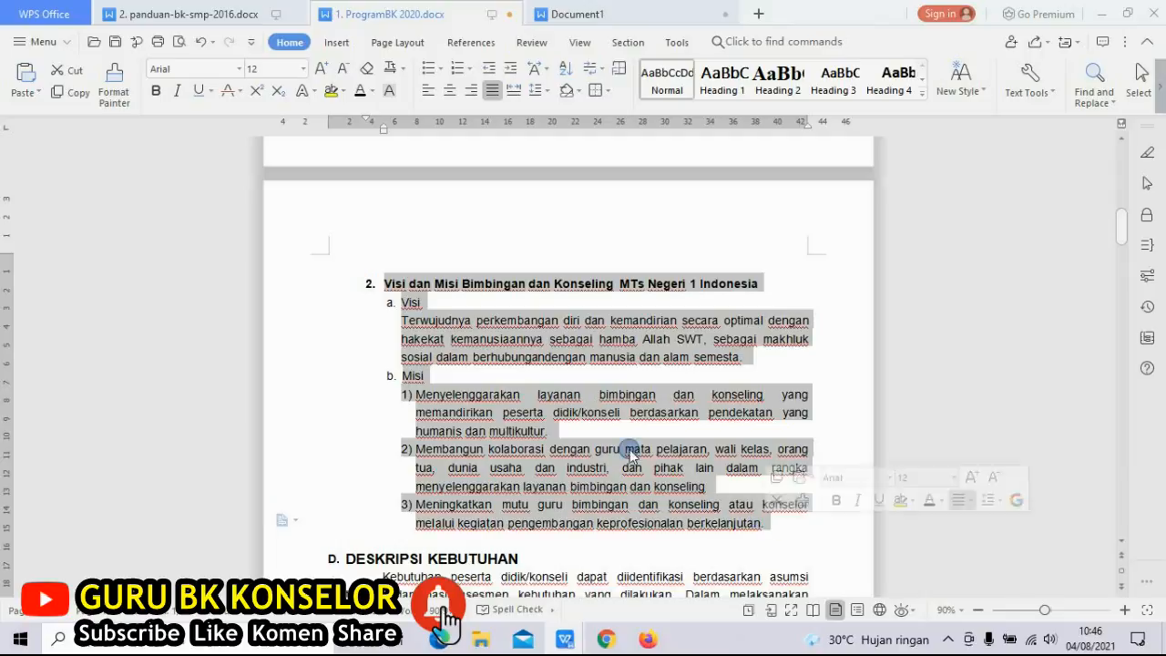
right_click(567, 469)
left_click(676, 306)
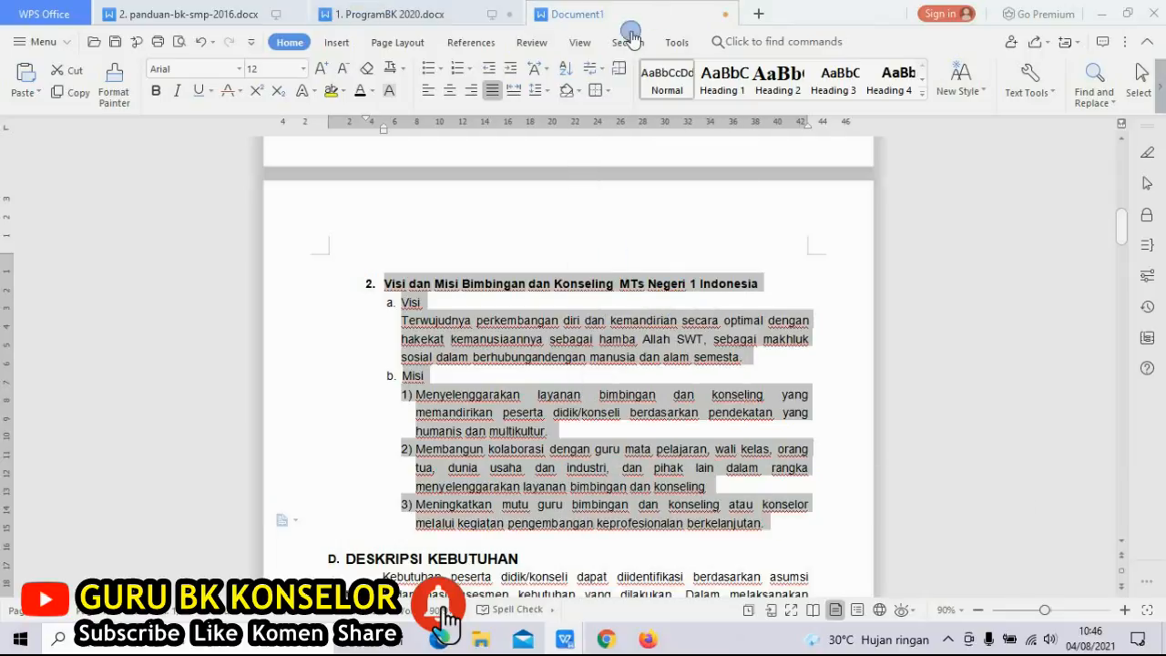
Paste the copied section below school mission item 3 in Document1 and insert an empty line above its subheading.
left_click(560, 15)
left_click(653, 468)
key("Return")
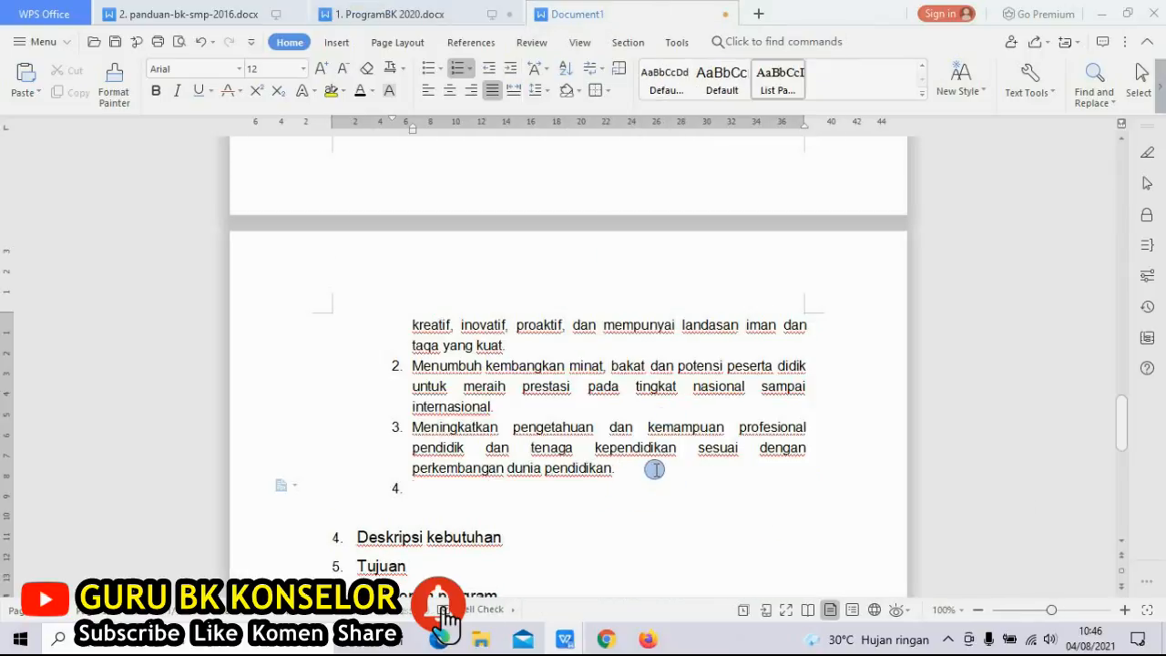
key("ctrl+v")
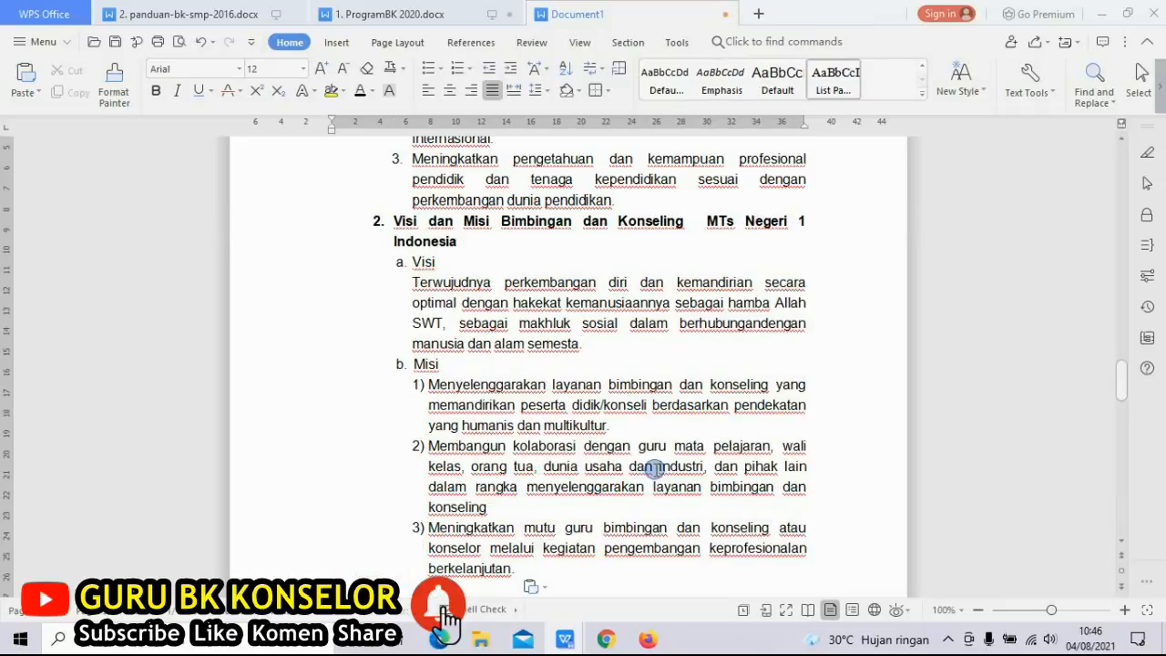
left_click(631, 203)
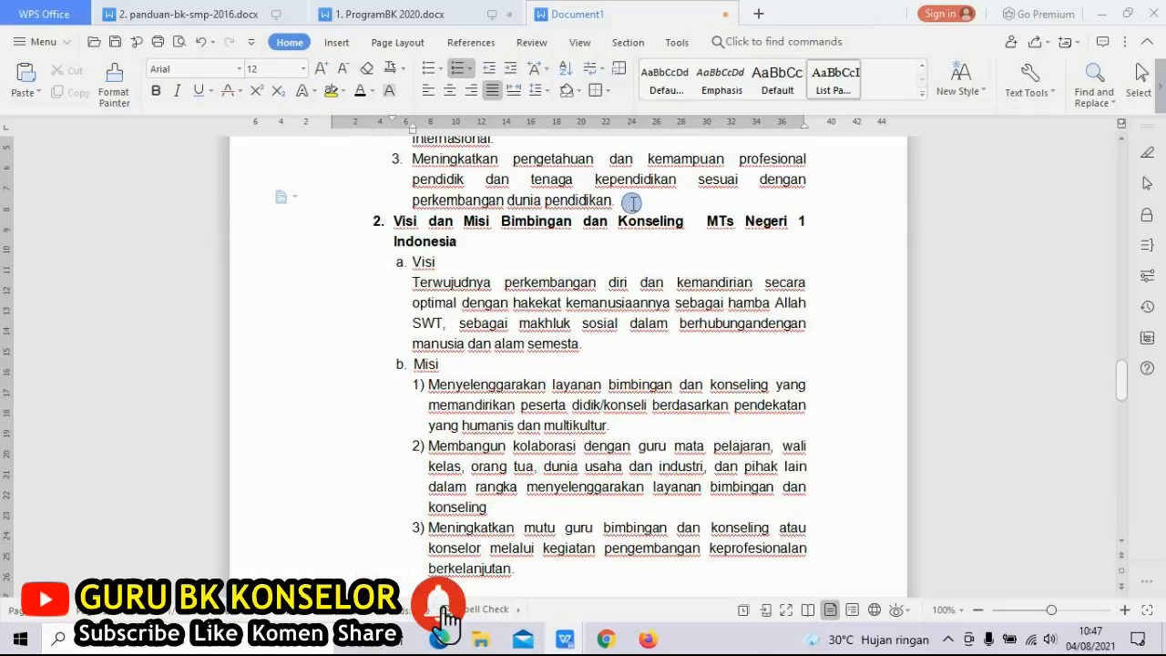
key("Return")
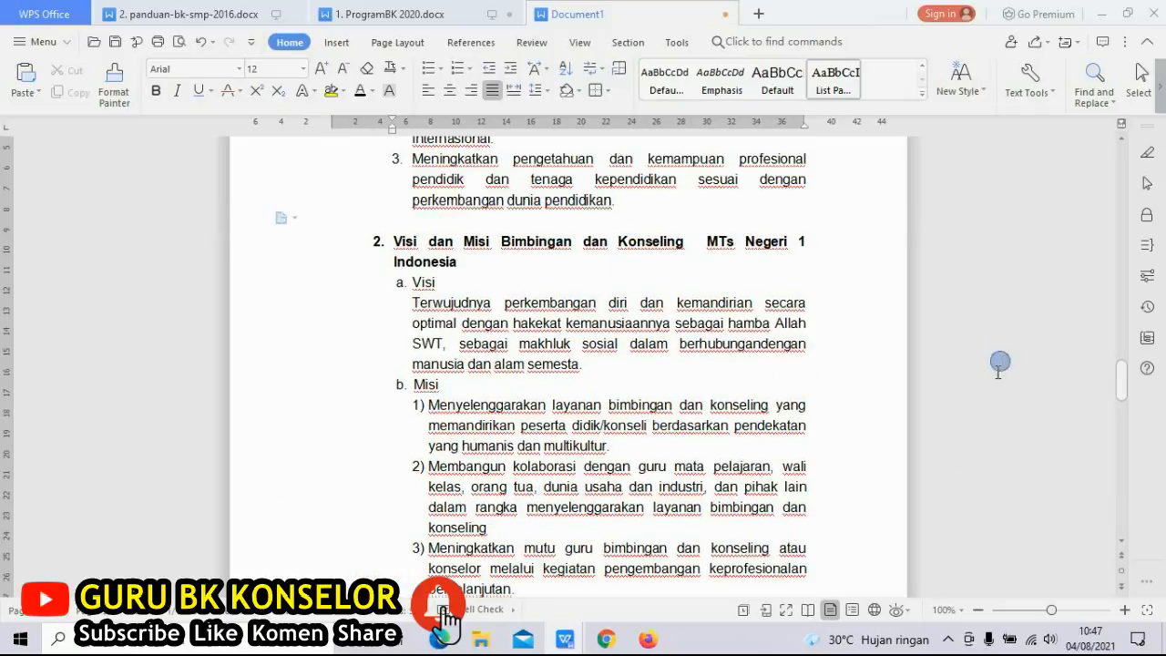
Review the school's vision subheading and paragraph under "Visi dan misi" in Document1.
left_click(978, 610)
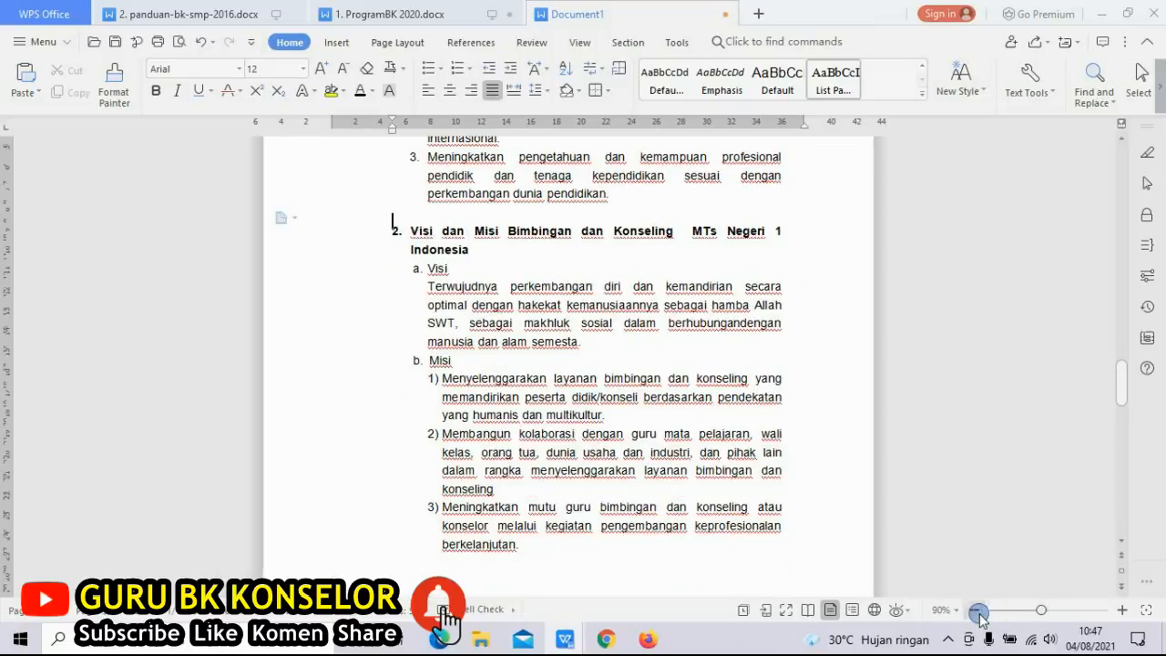
left_click(977, 610)
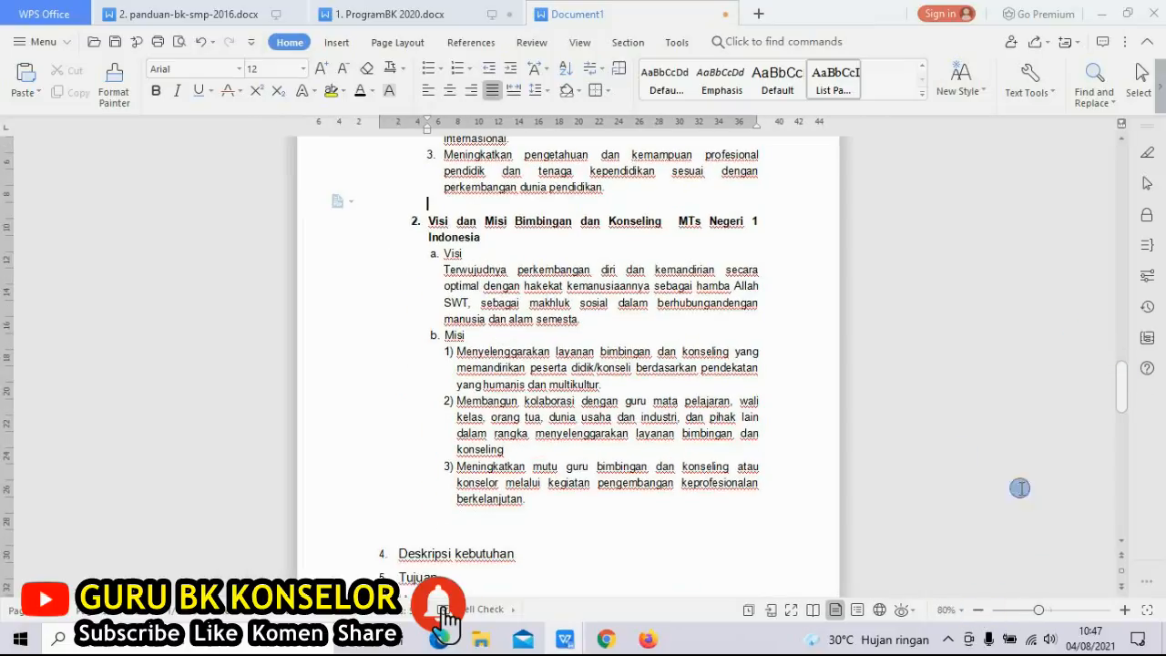
left_click(1121, 143)
scroll(681, 268, "up", 5)
left_click_drag(464, 345, 588, 346)
left_click_drag(411, 346, 533, 346)
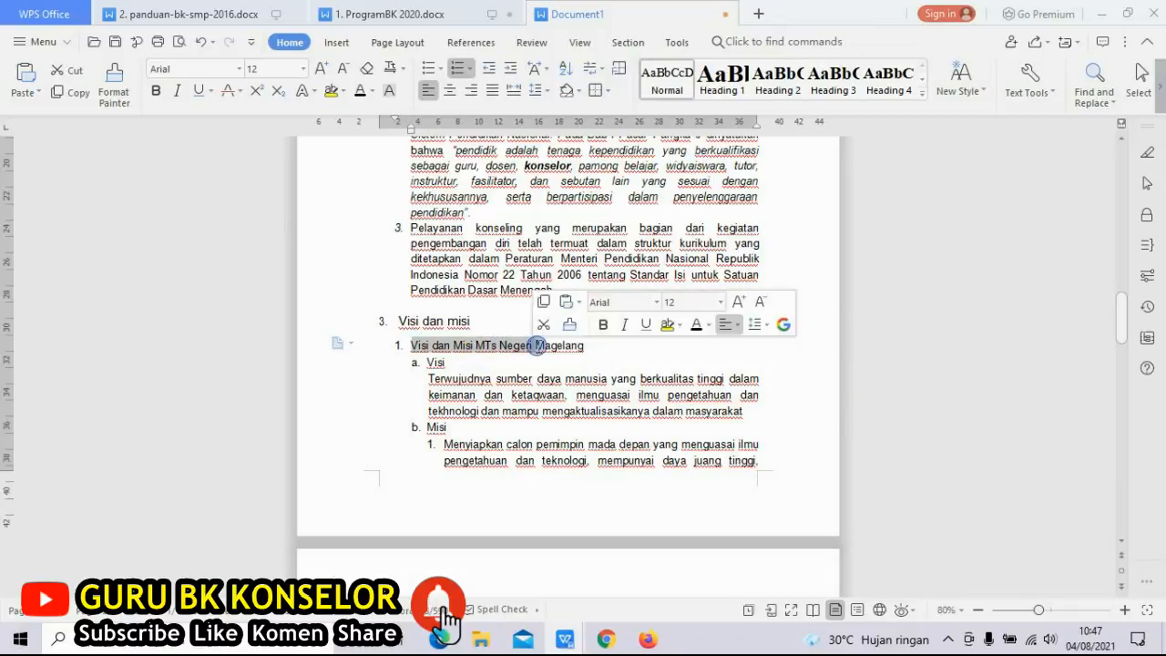
left_click_drag(428, 378, 743, 410)
Insert the missing space between "berhubungan" and "dengan" in the guidance and counselling vision paragraph.
left_click(1121, 542)
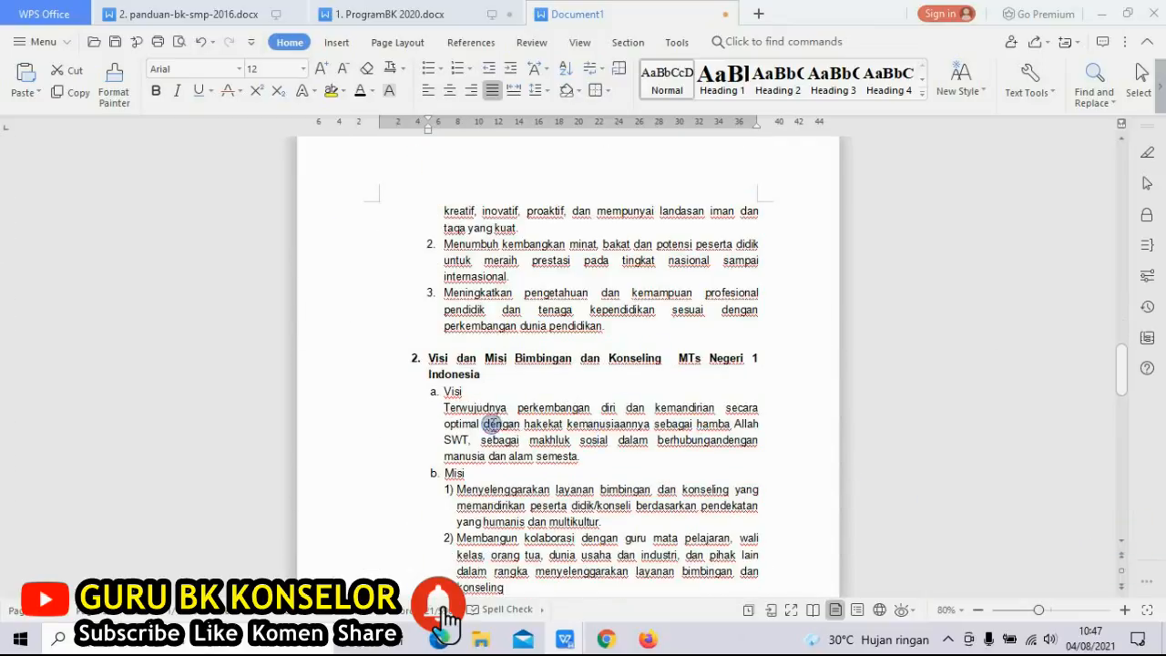
left_click(719, 443)
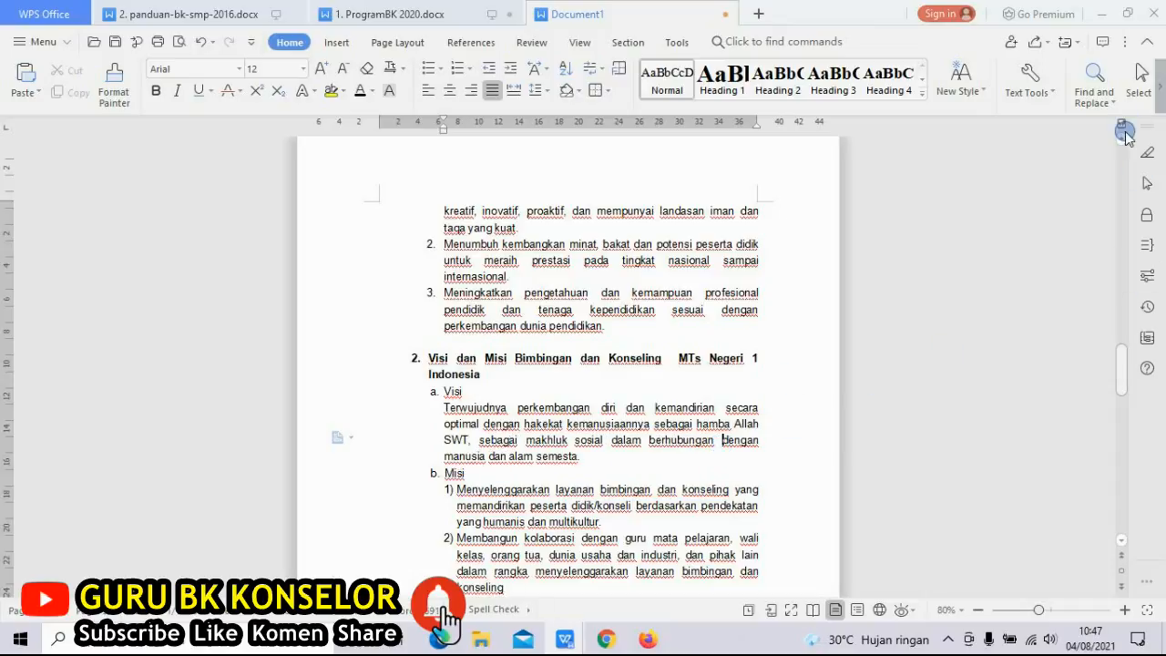
scroll(723, 440, "up", 4)
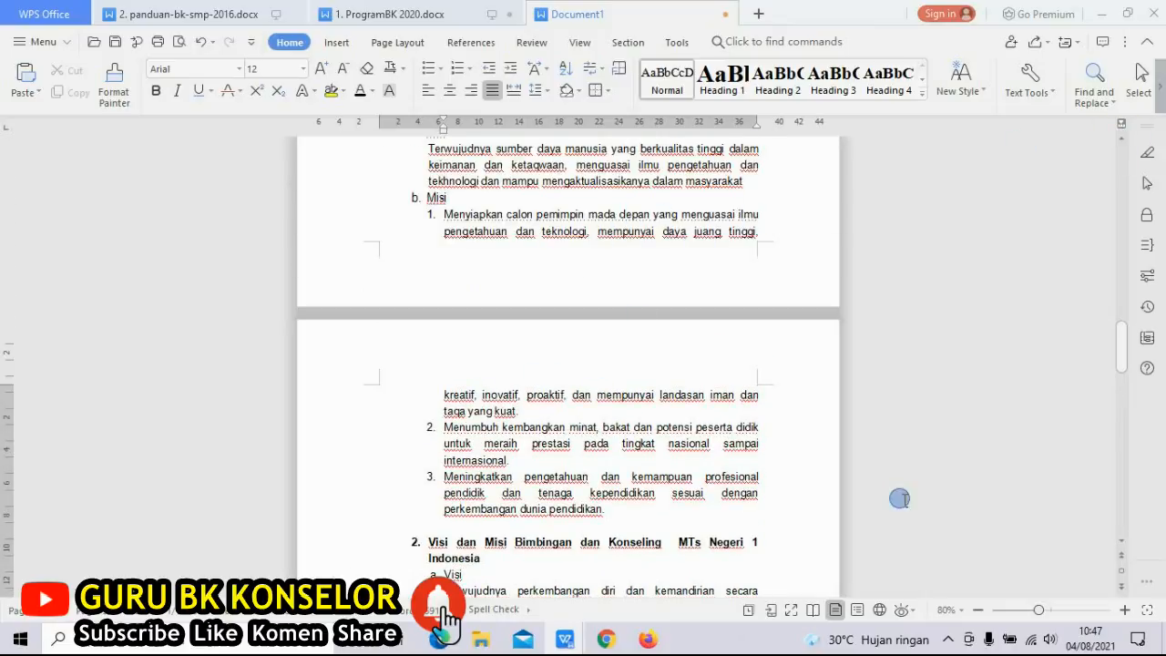
scroll(1127, 545, "down", 4)
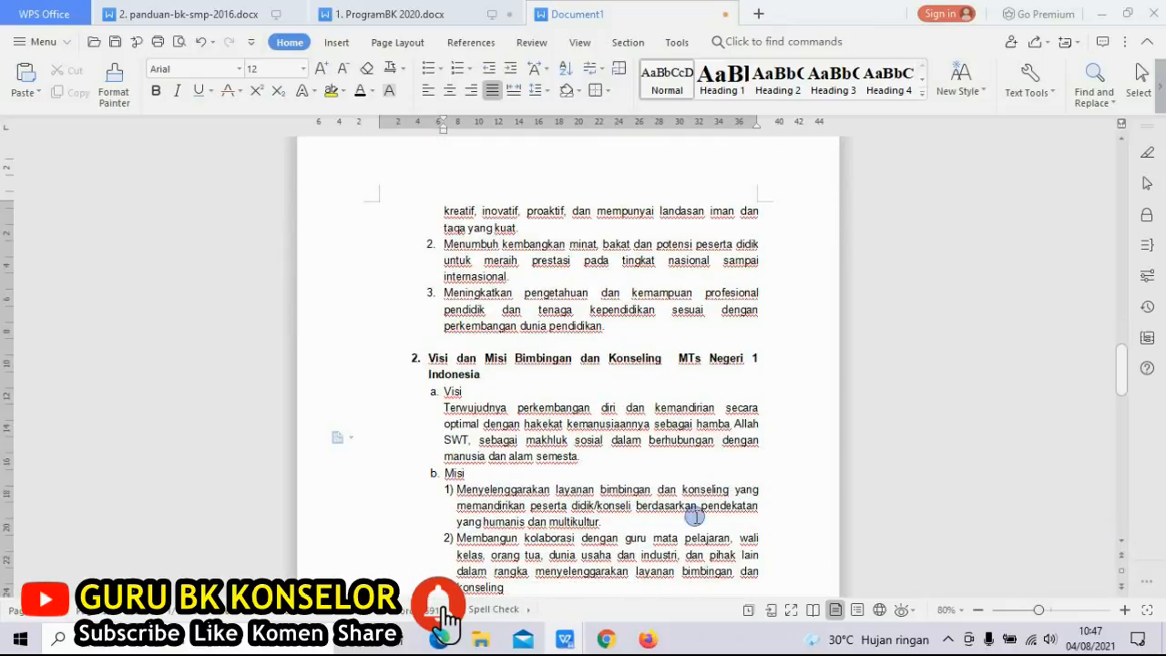
Delete the extra empty line above "Deskripsi kebutuhan" and enlarge the outline list numbers to match their heading text.
left_click(552, 518)
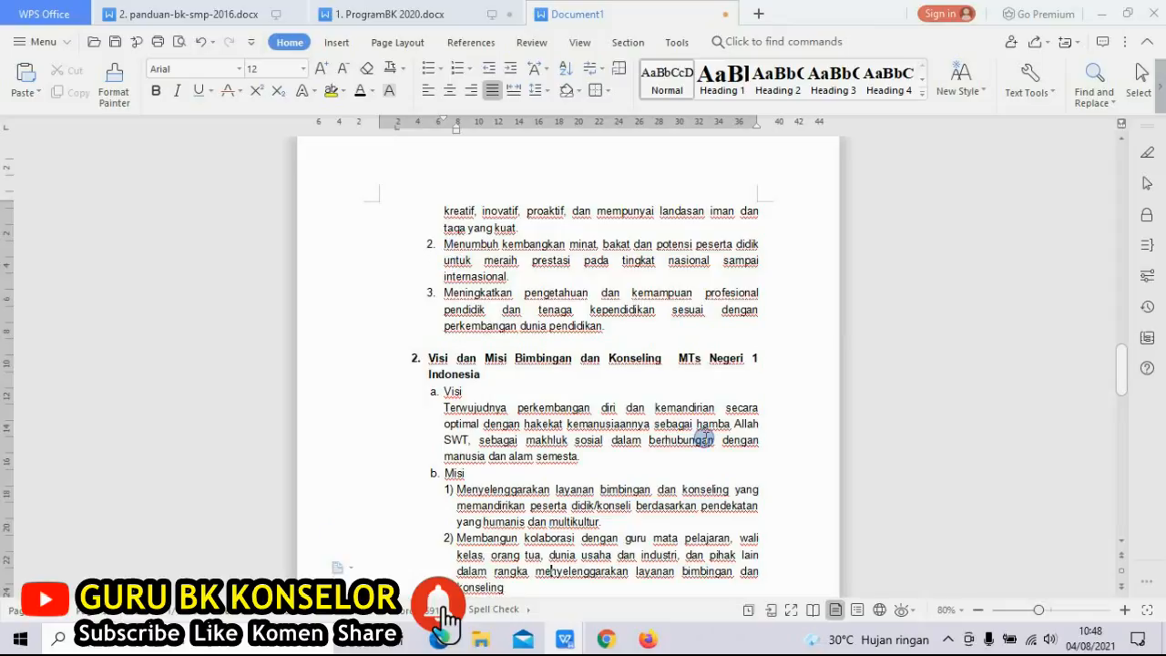
key("Down")
key("Down")
key("Down")
key("Down")
key("Down")
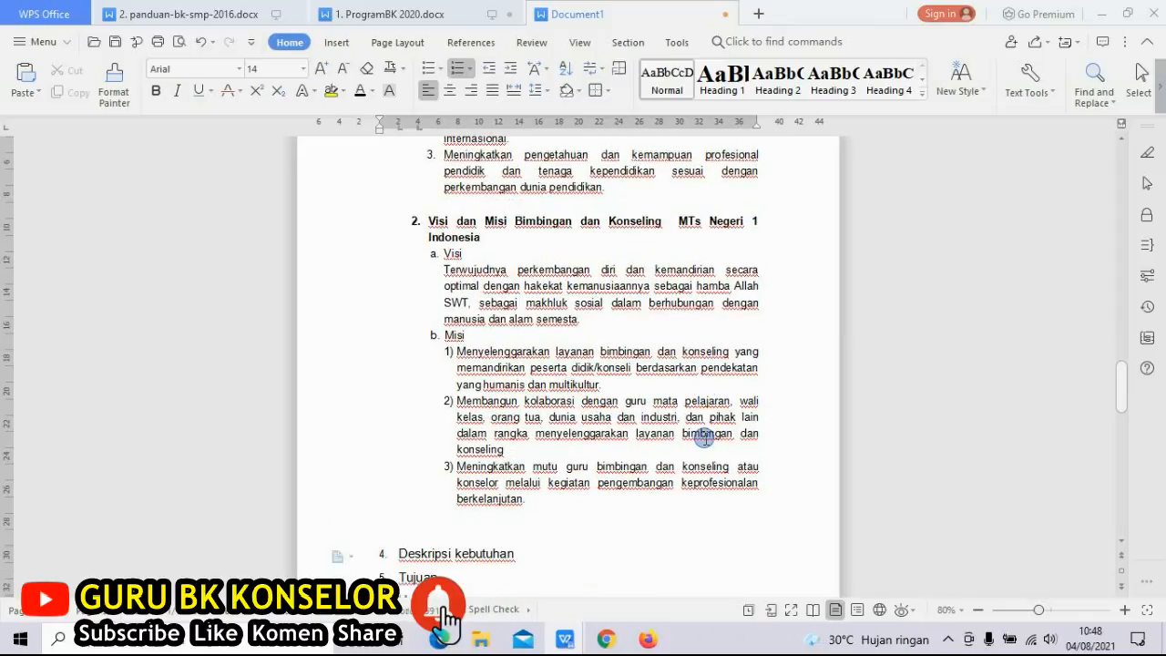
key("Down")
key("Down")
key("Down")
key("Down")
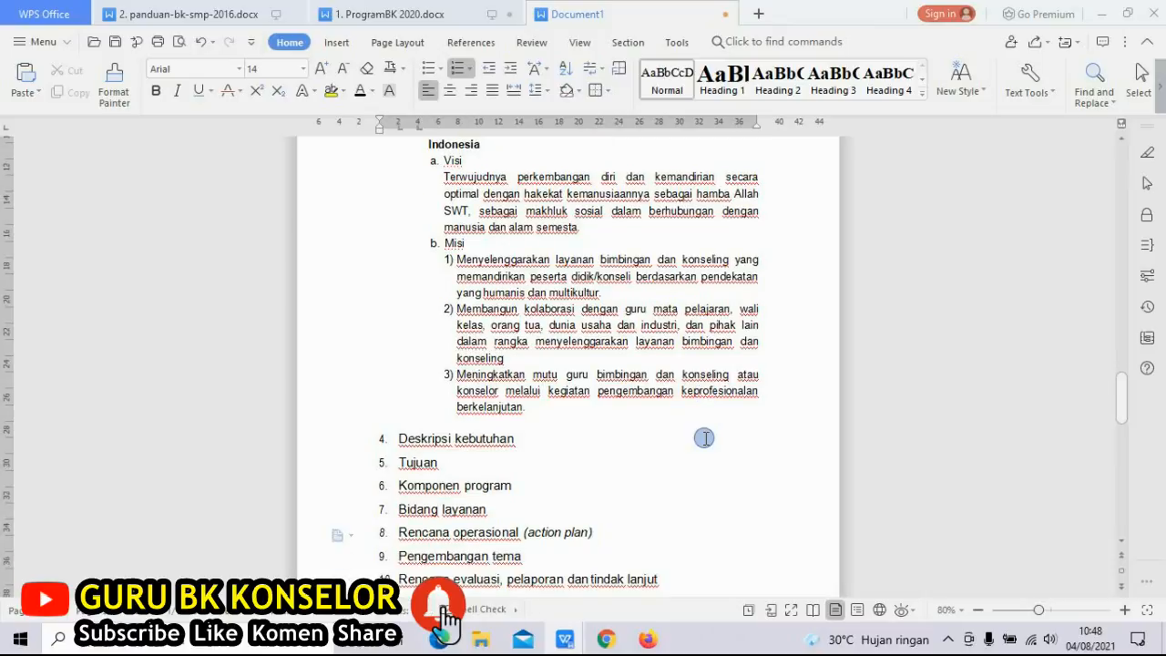
key("Up")
key("Up")
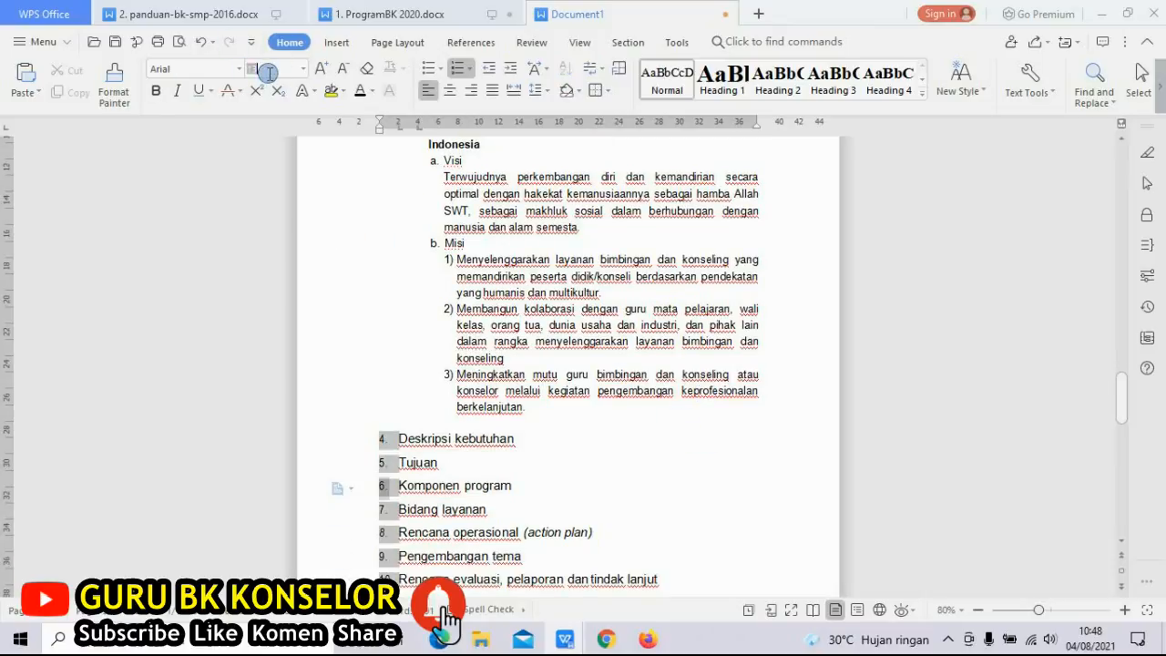
Add an empty unnumbered line beneath the "Deskripsi kebutuhan" heading.
left_click(557, 438)
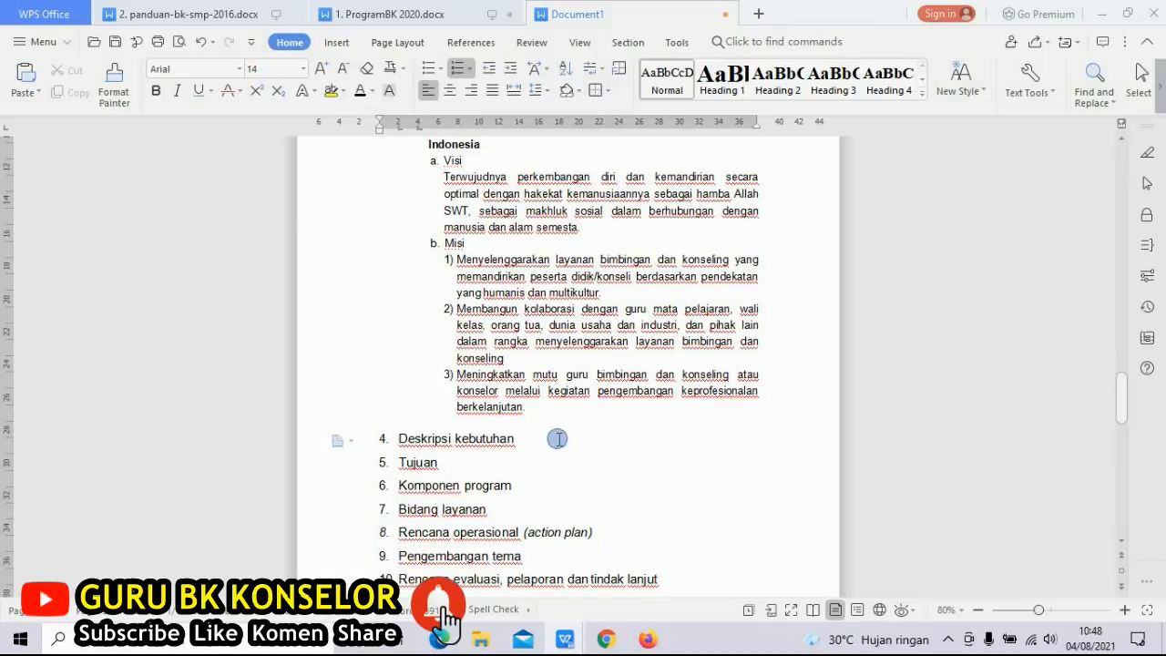
key("Return")
key("BackSpace")
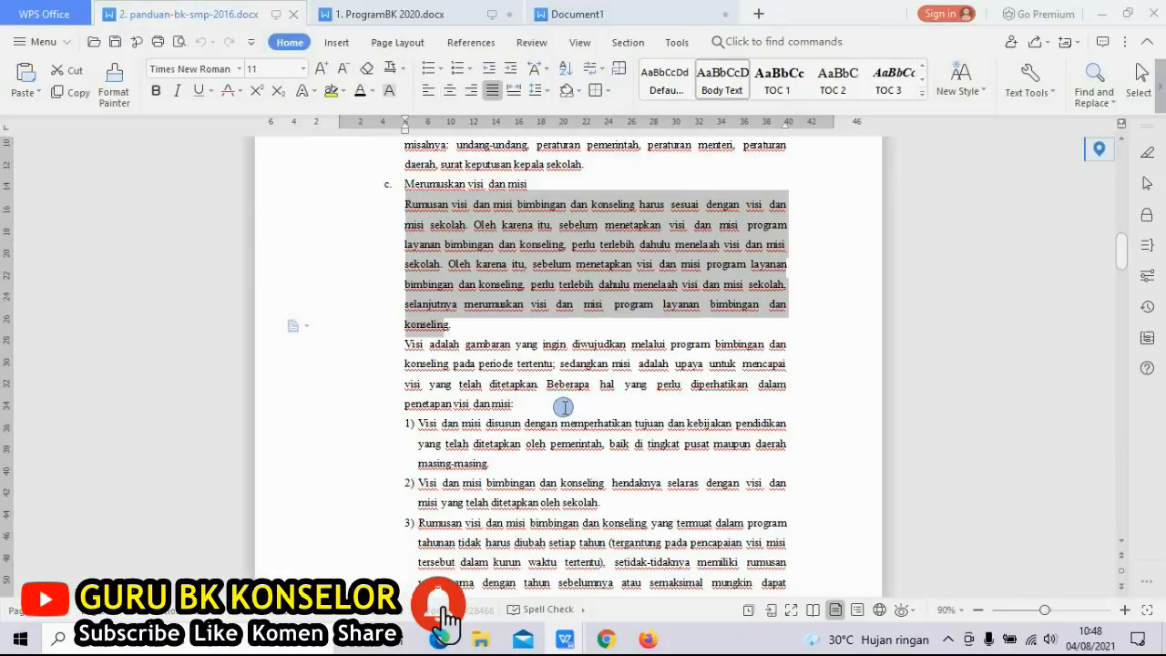
Read the guidance paragraph under "Mendeskripsikan Kebutuhan" in panduan-bk-smp-2016.docx.
key("Page_Down")
key("Page_Down")
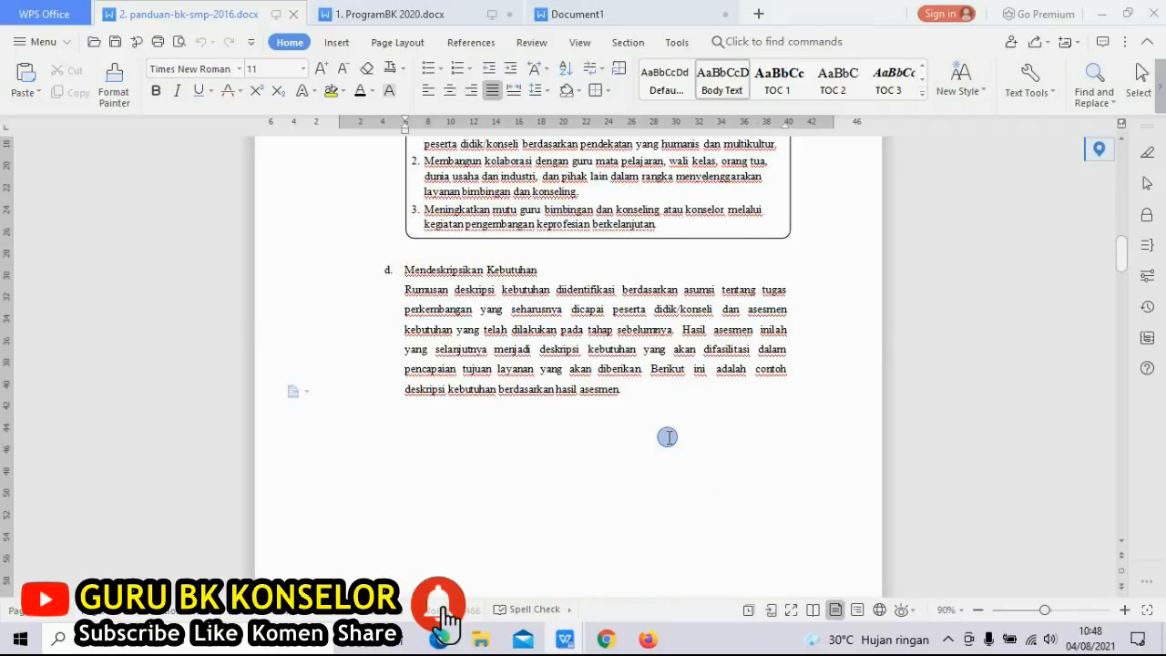
left_click(457, 284)
left_click_drag(416, 272, 557, 273)
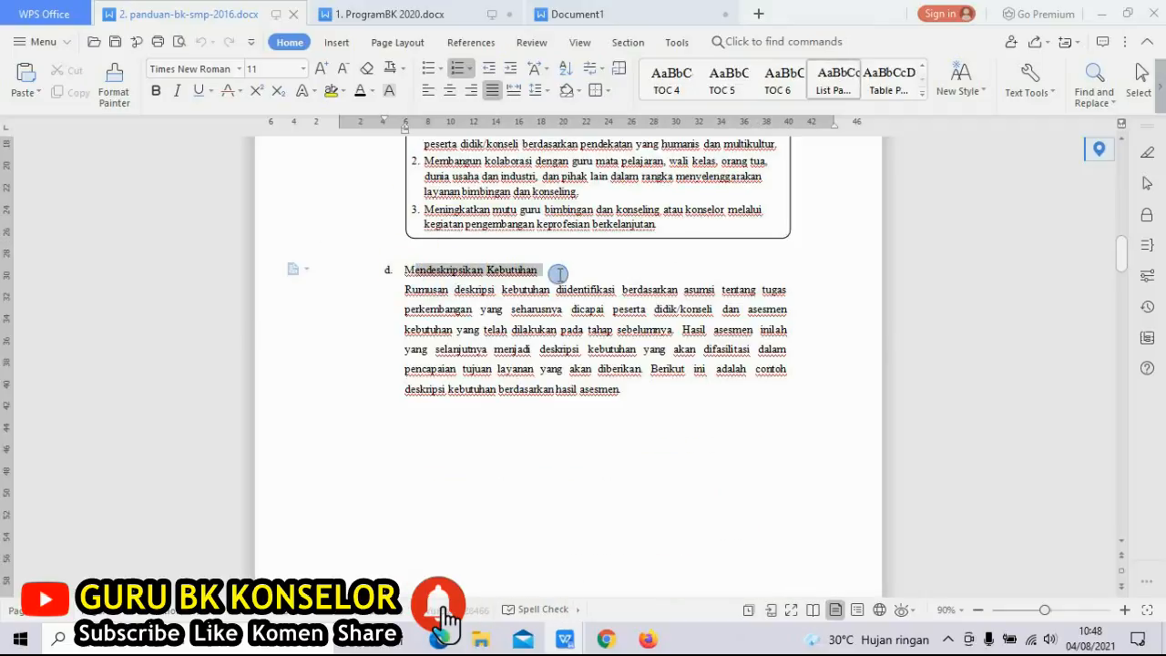
left_click_drag(407, 292, 628, 354)
left_click_drag(713, 349, 627, 365)
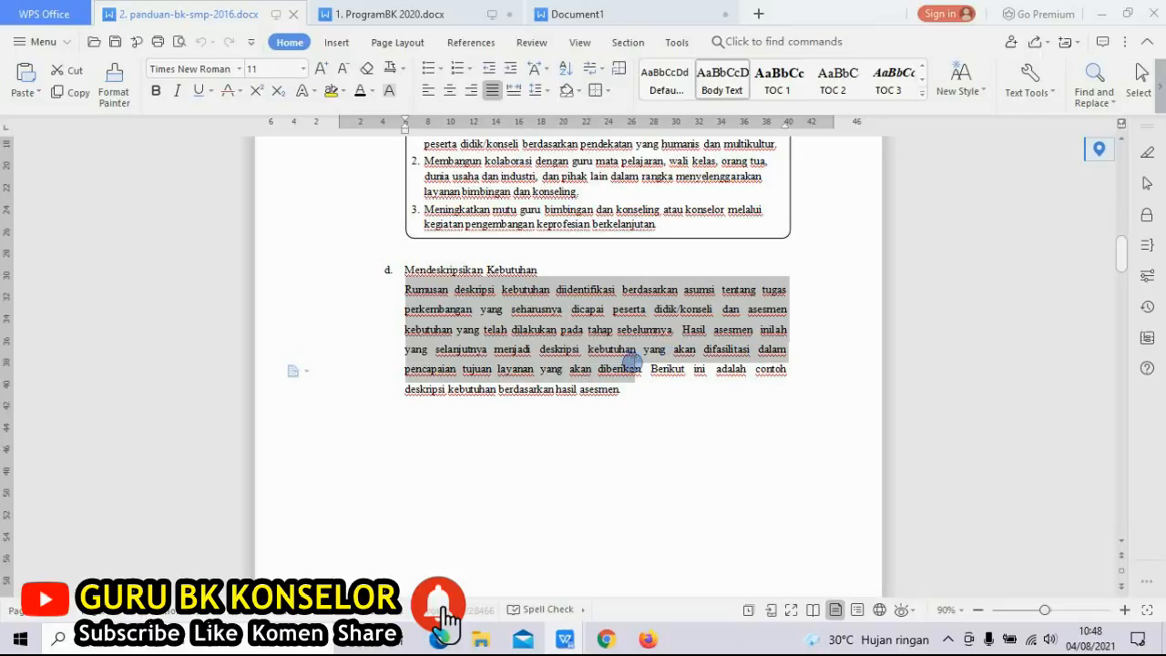
Examine the sample student needs descriptions in Tabel 6 of the guide, then return to the empty line beneath "Deskripsi kebutuhan" in Document1.
scroll(1119, 544, "down", 10)
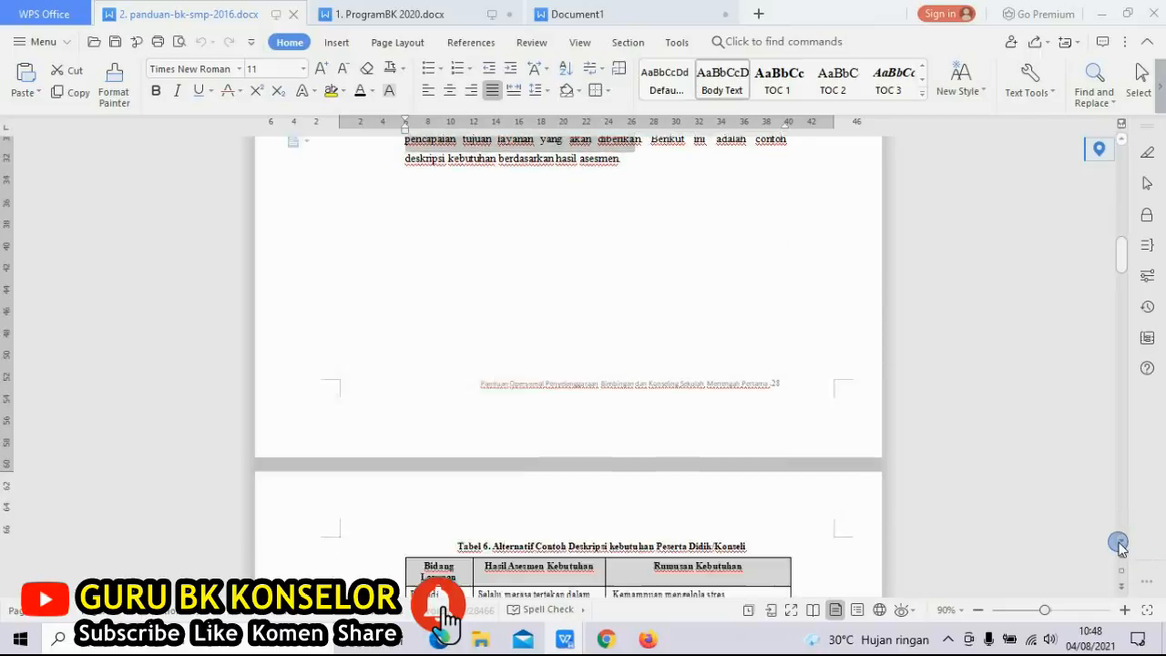
left_click_drag(458, 180, 756, 391)
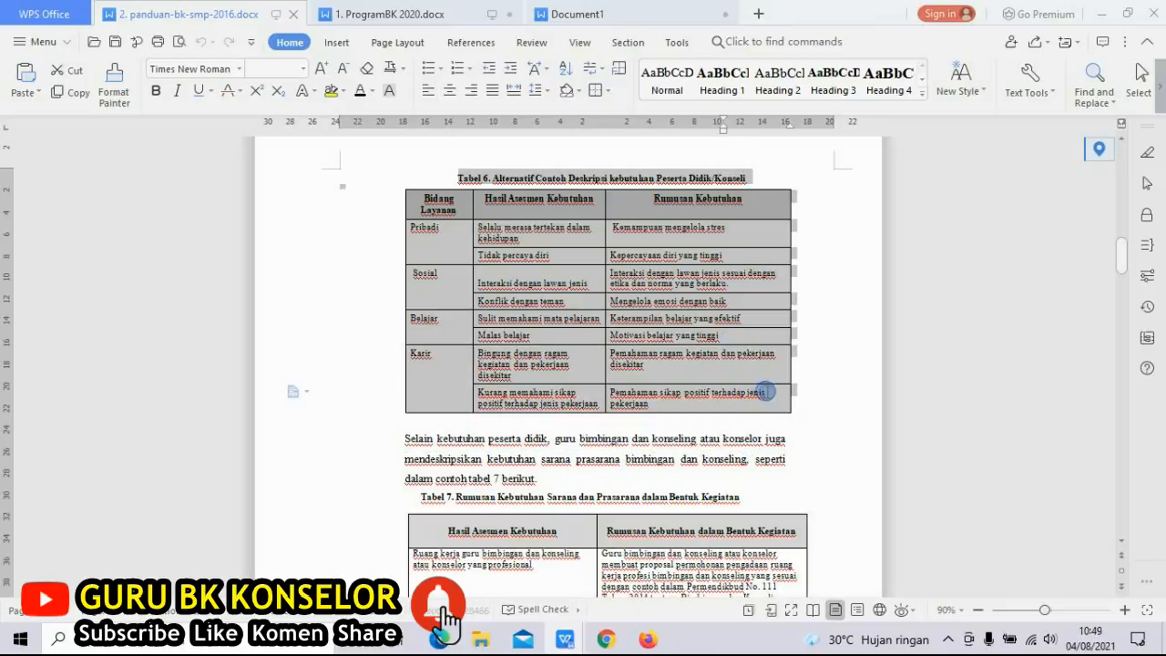
left_click(551, 202)
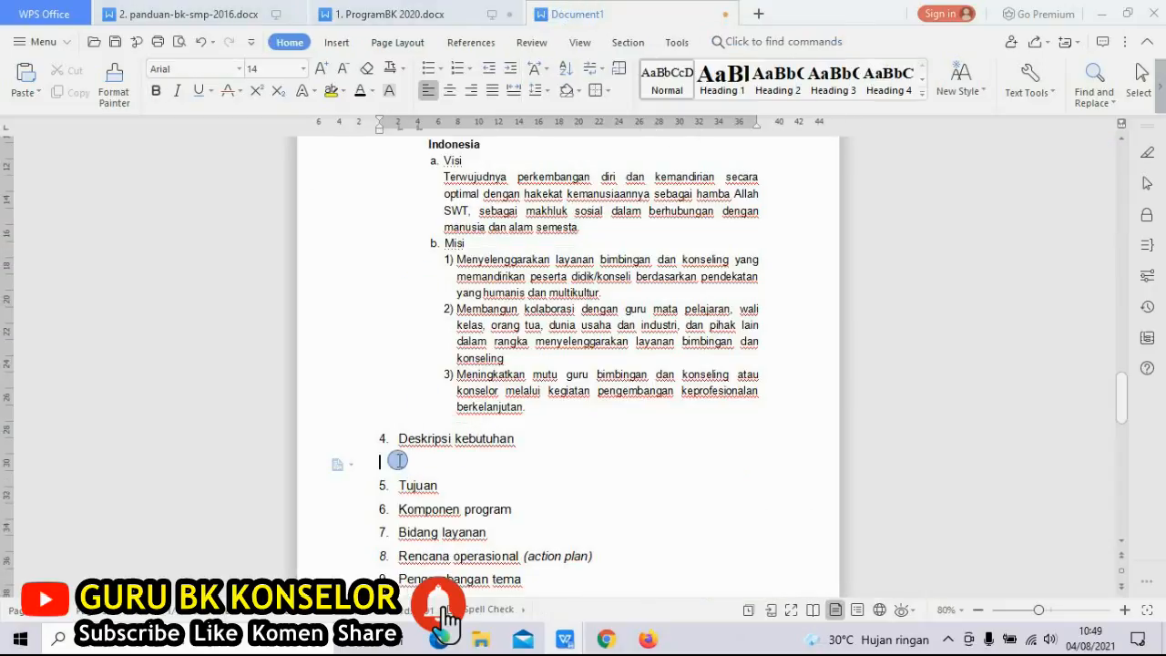
Copy the four paragraphs under "DESKRIPSI KEBUTUHAN" in 1. ProgramBK 2020.docx and paste them beneath "Deskripsi kebutuhan" in Document1.
mouse_move(375, 17)
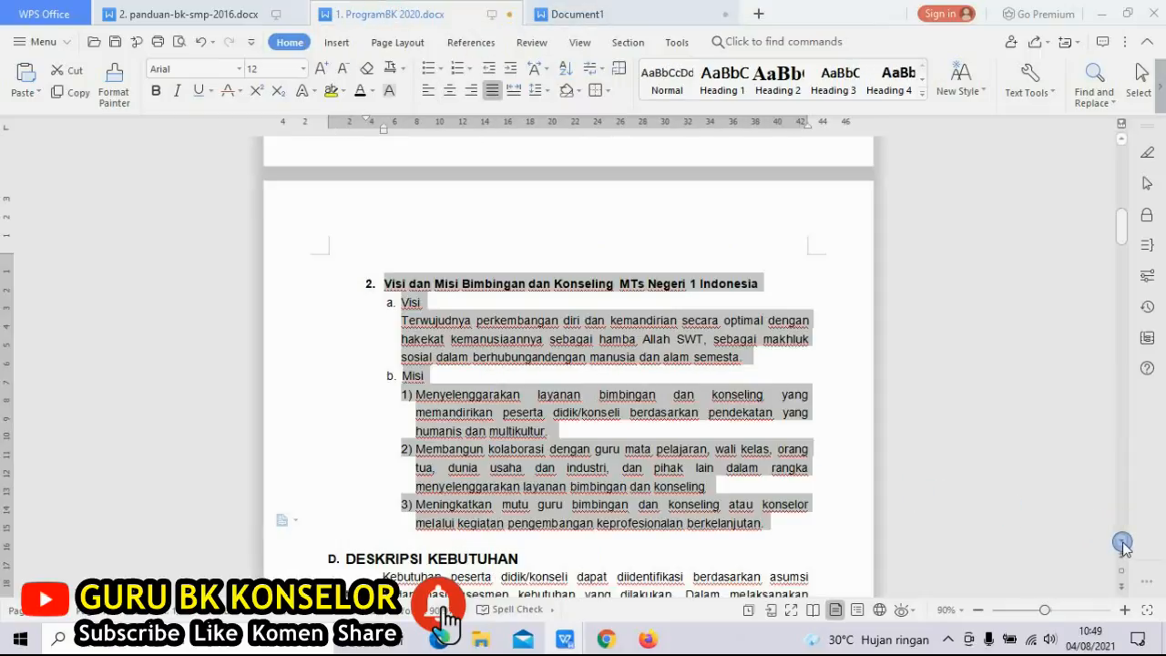
scroll(1123, 545, "down", 10)
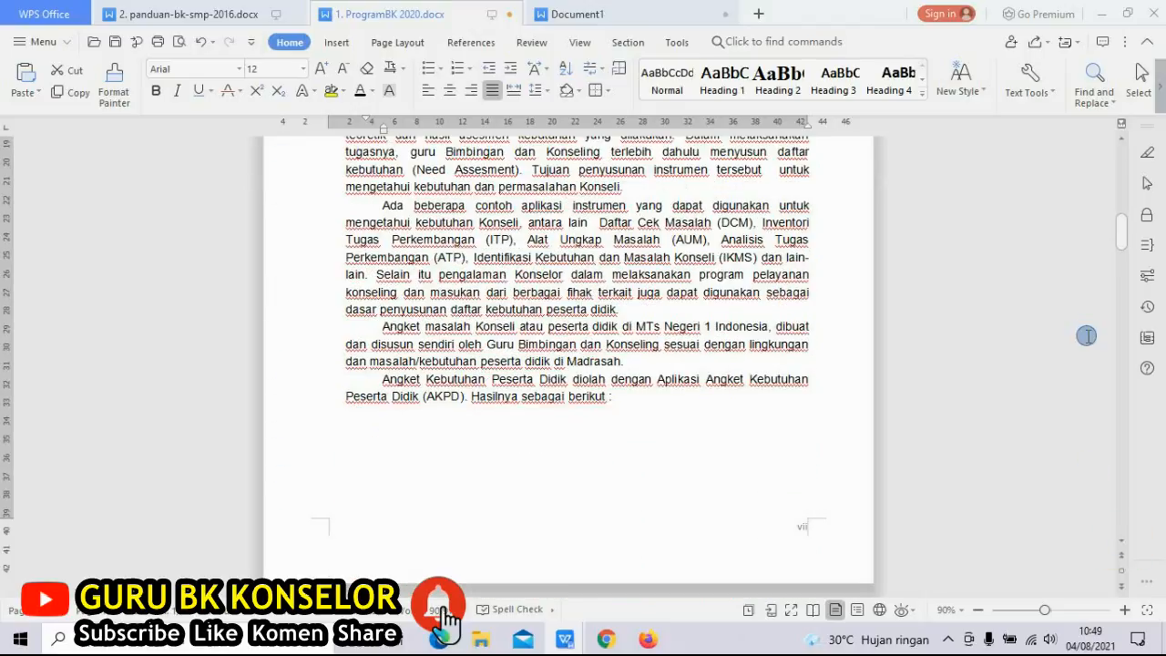
left_click(1123, 143)
left_click(1123, 143)
left_click(1123, 143)
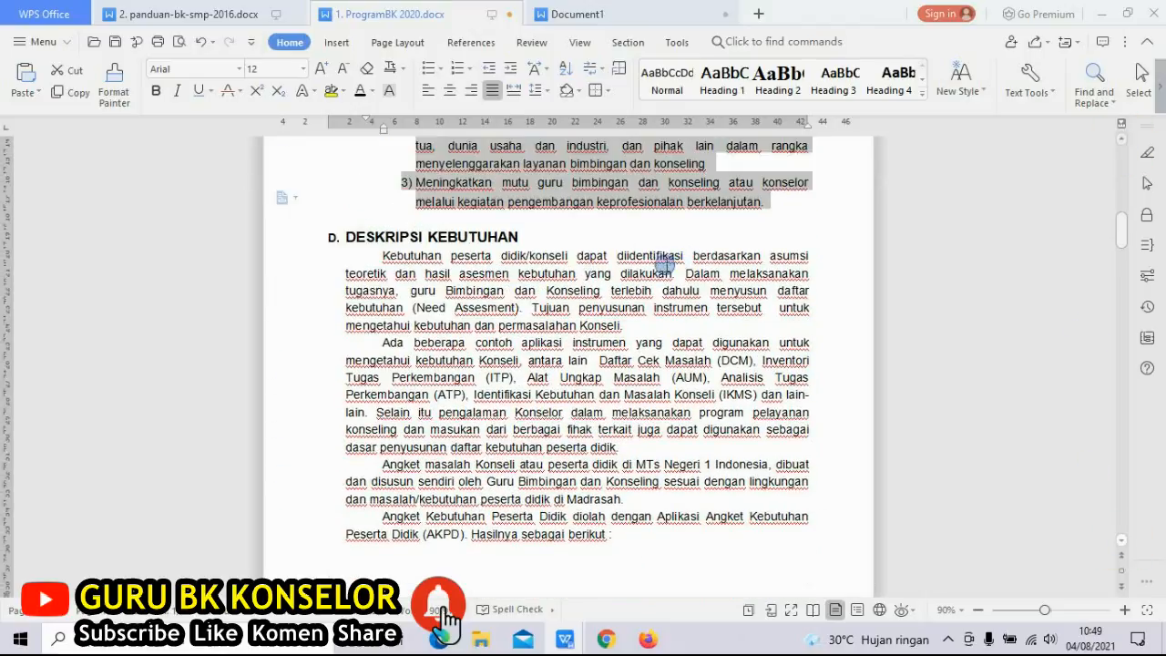
left_click_drag(413, 256, 612, 533)
right_click(483, 319)
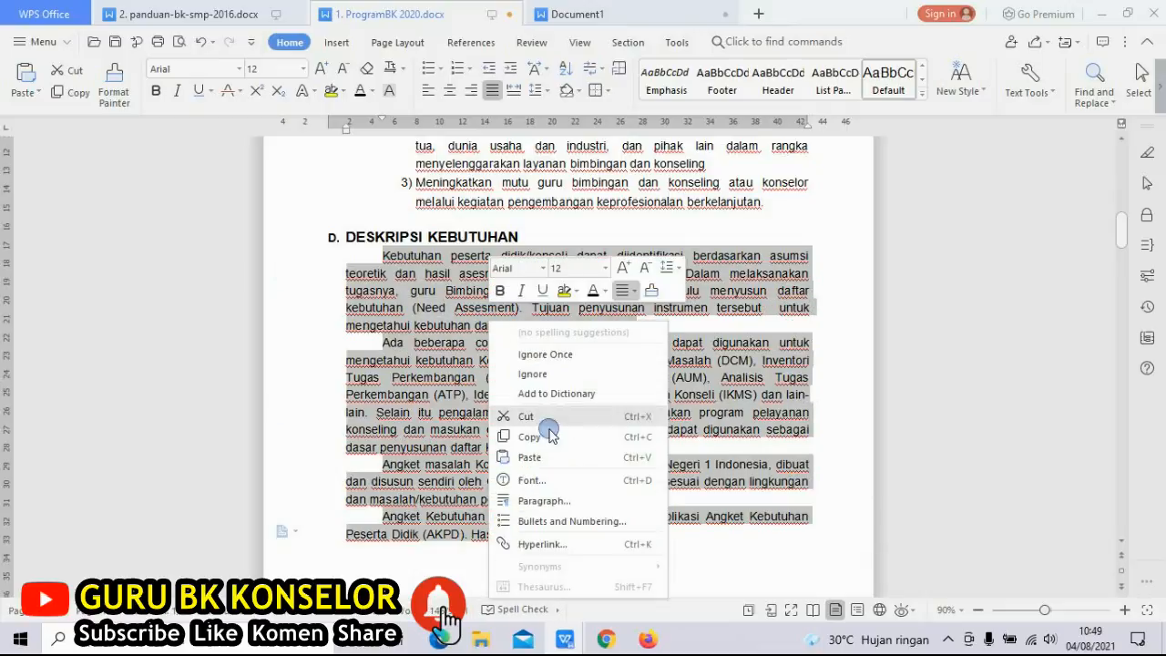
left_click(515, 426)
left_click(601, 8)
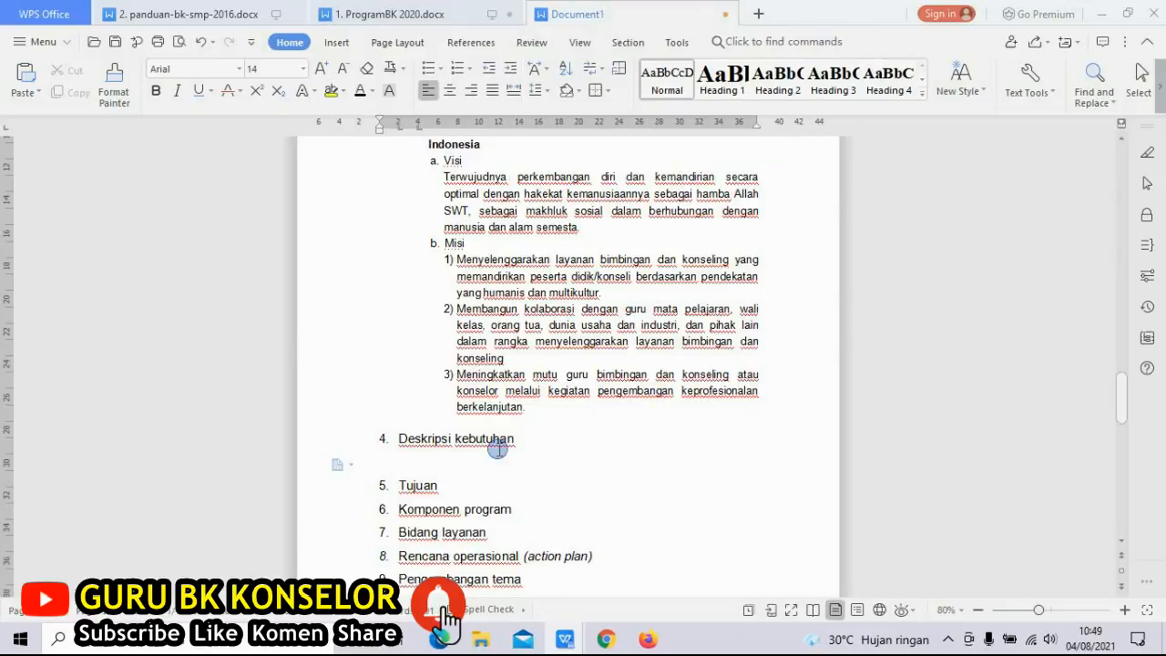
key("ctrl+v")
Examine the student needs questionnaire profile tables for Kelas VII through Kelas IX in 1. ProgramBK 2020.docx.
left_click_drag(1128, 419, 1121, 412)
scroll(1121, 412, "down", 4)
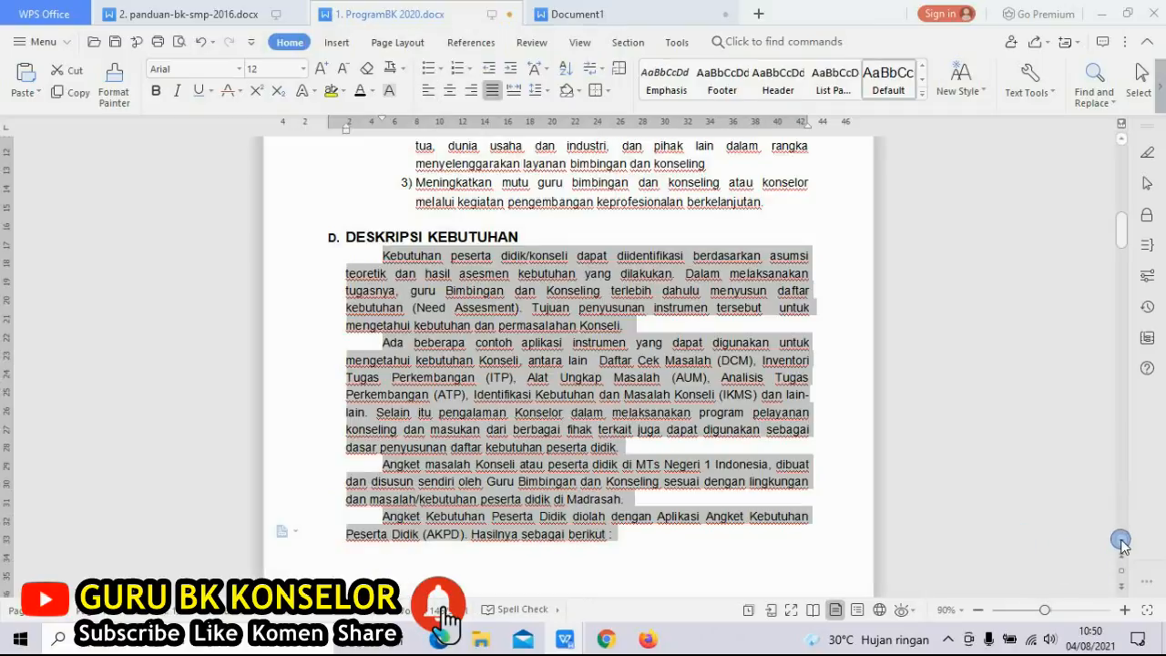
scroll(1120, 540, "down", 4)
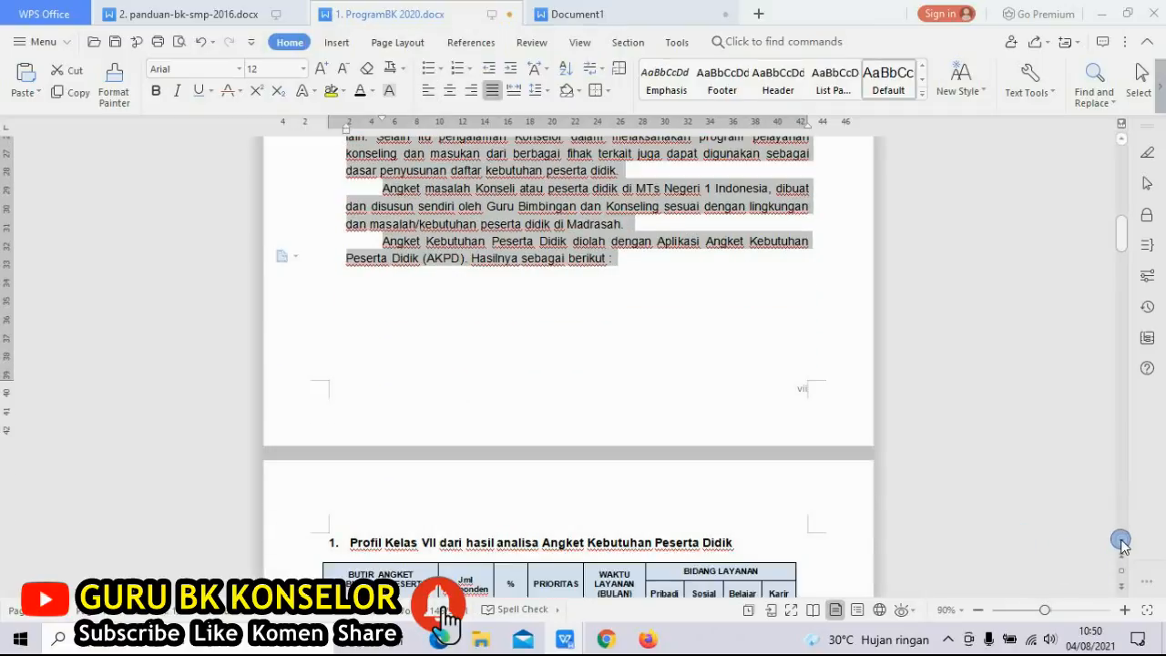
scroll(1120, 541, "down", 7)
left_click(389, 226)
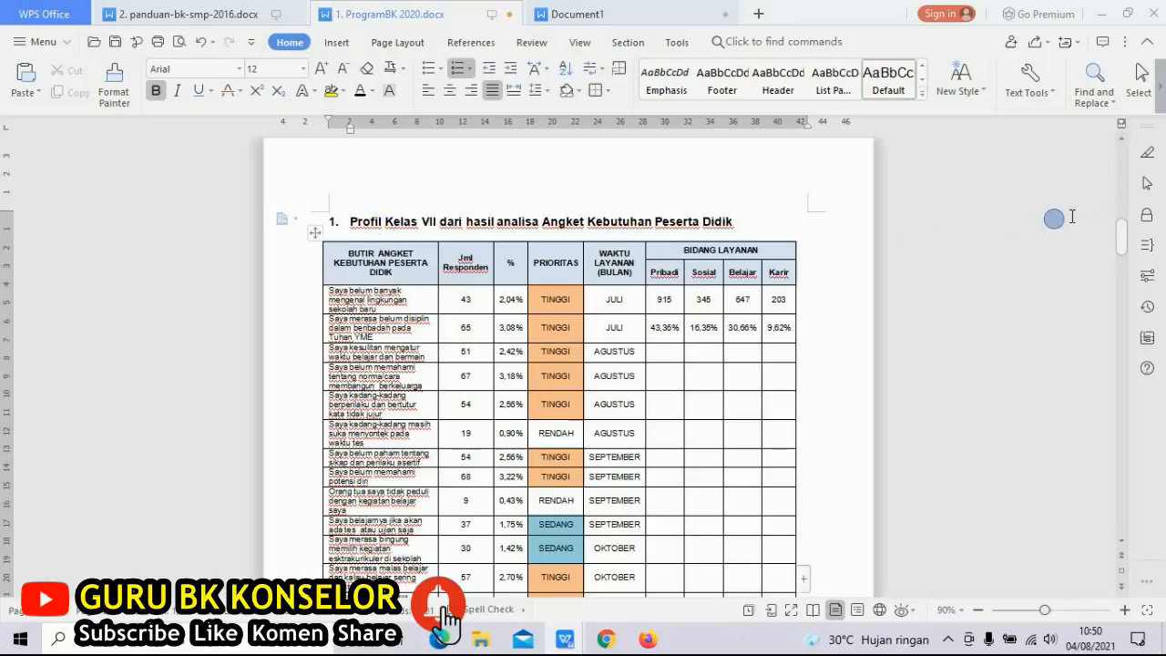
left_click_drag(1121, 233, 1123, 271)
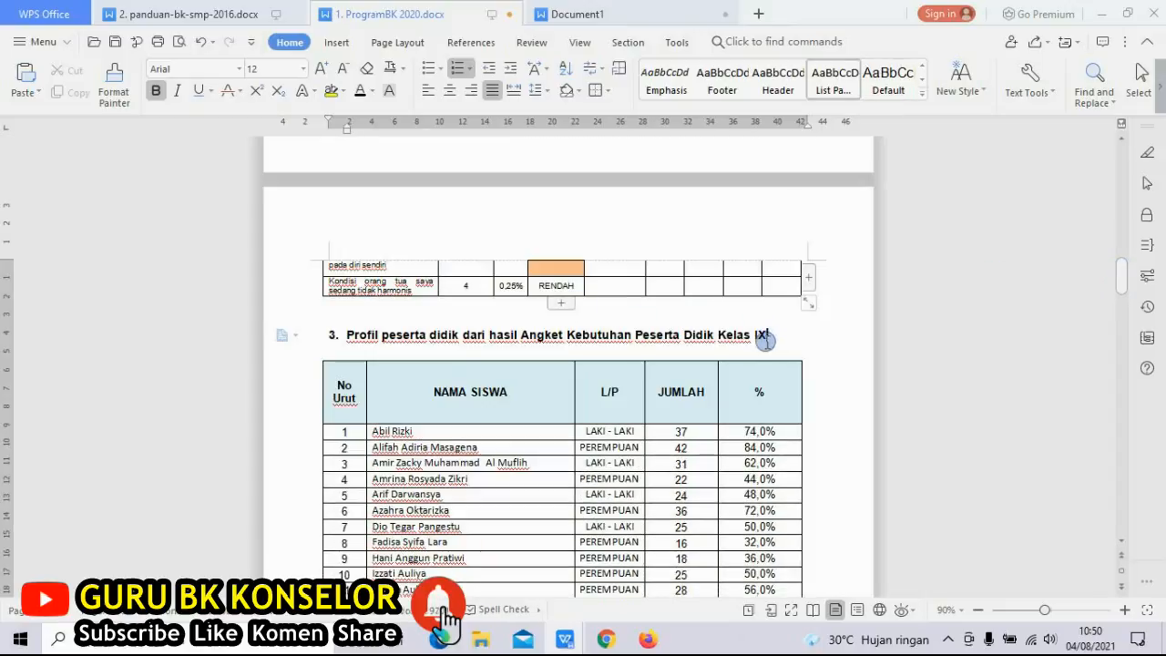
Copy the Tabel 6 needs table from panduan-bk-smp-2016.docx below the last needs paragraph in Document1 and align it with the text's left margin.
left_click(182, 14)
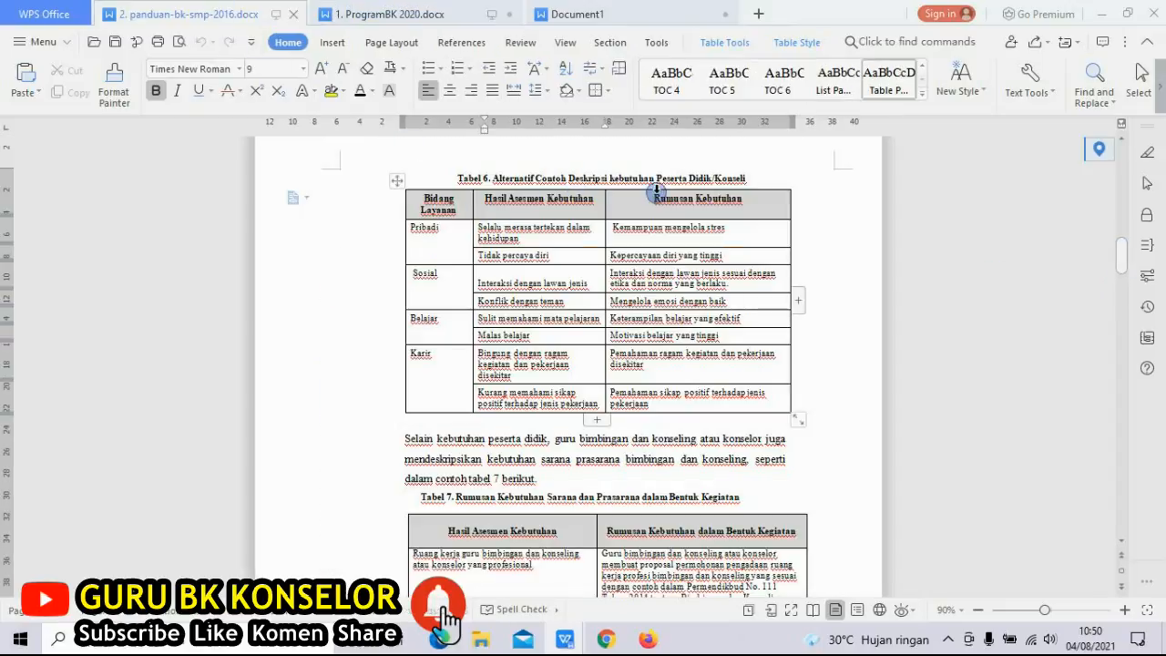
left_click_drag(455, 206, 662, 386)
right_click(650, 367)
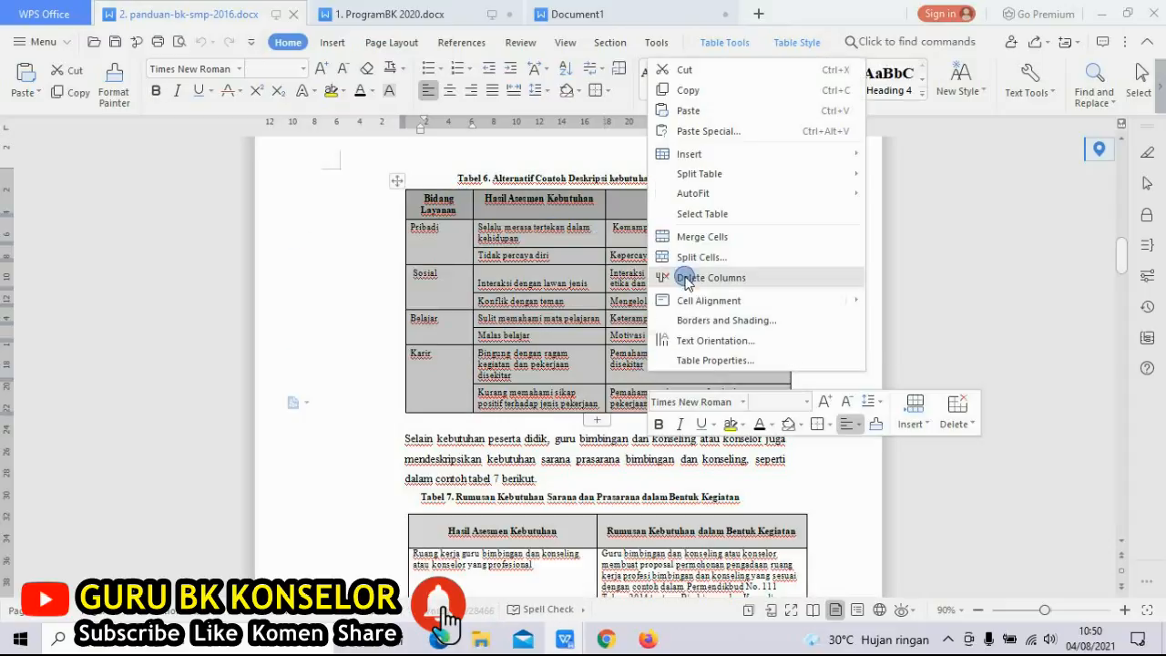
left_click(690, 90)
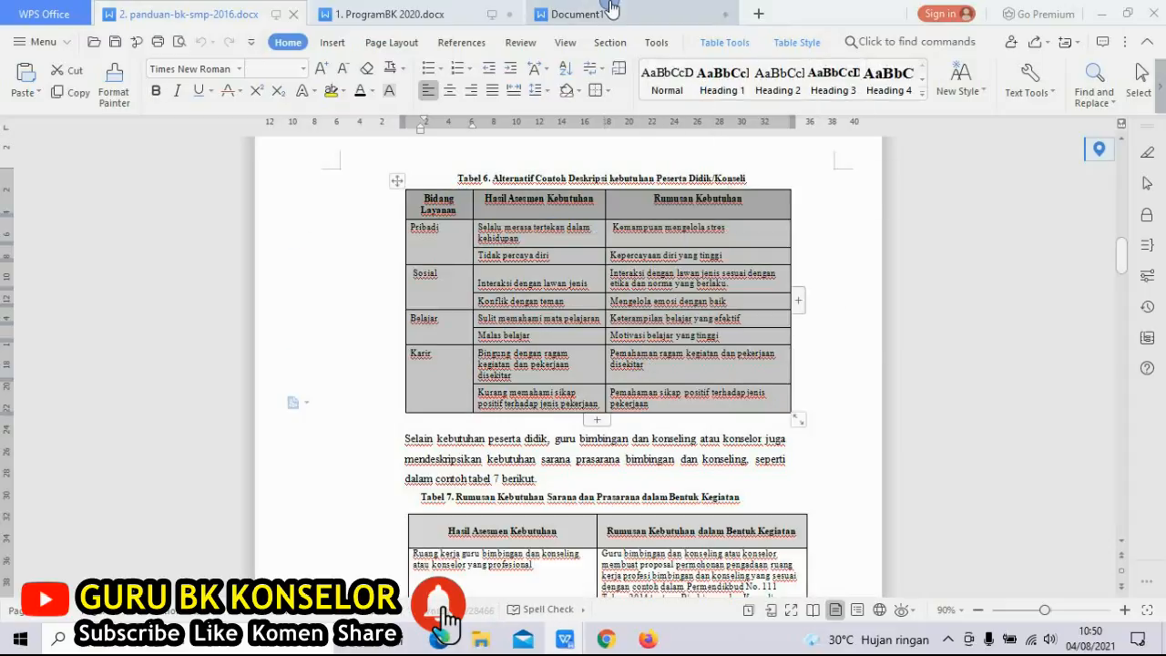
left_click(570, 14)
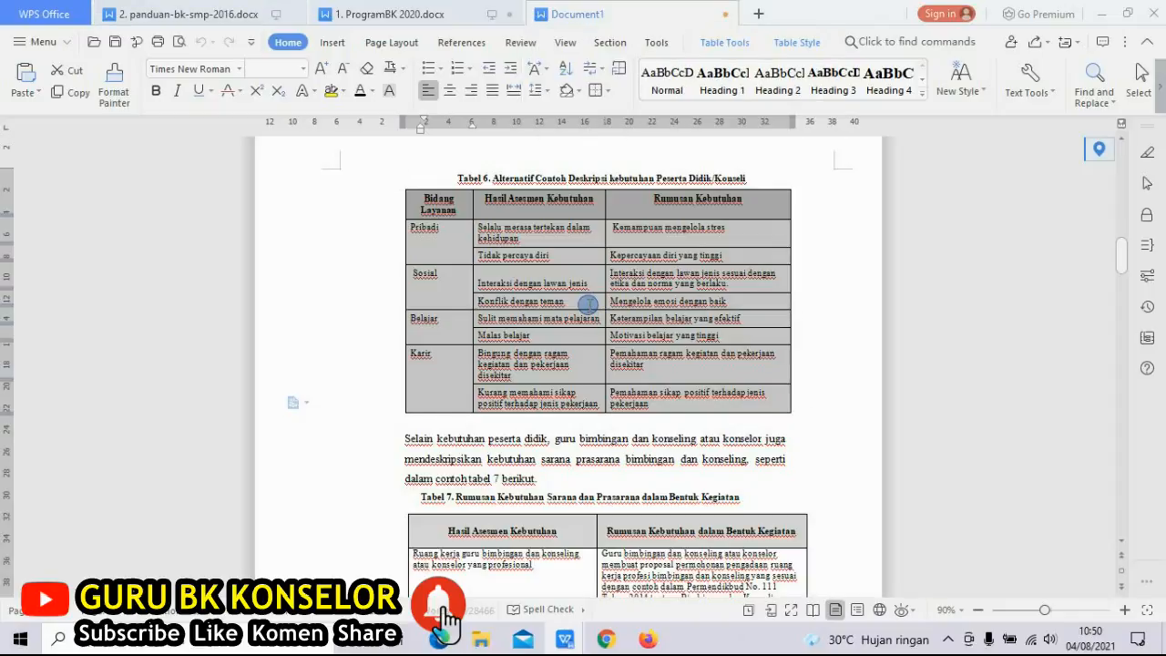
left_click(617, 516)
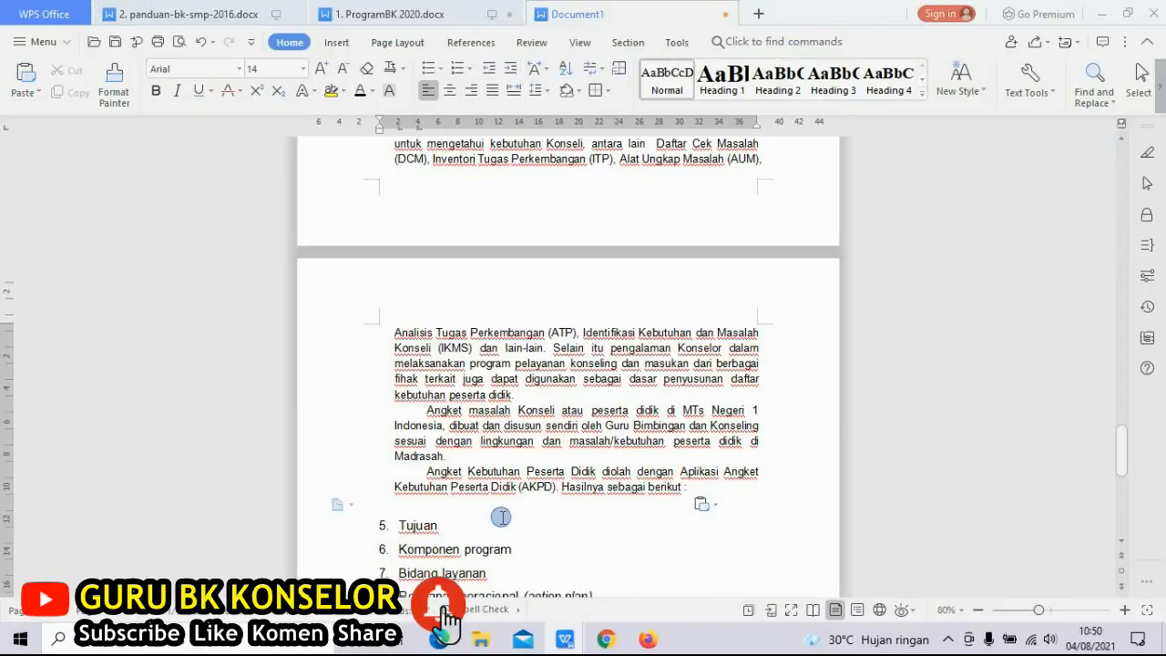
key("ctrl+v")
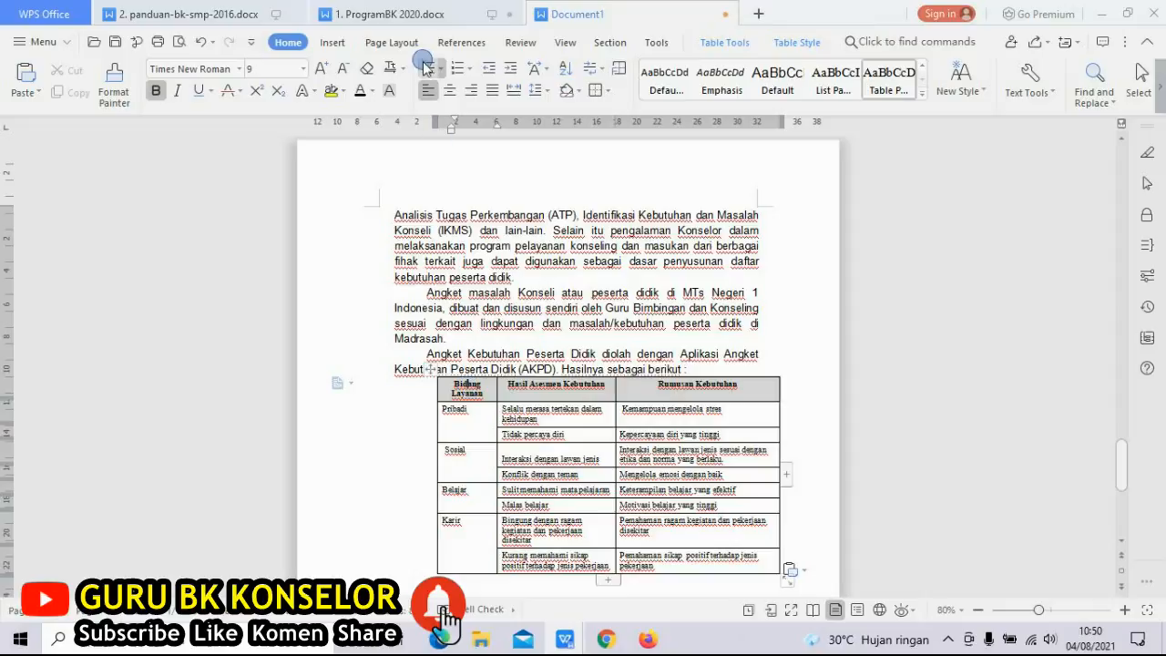
left_click_drag(429, 365, 390, 376)
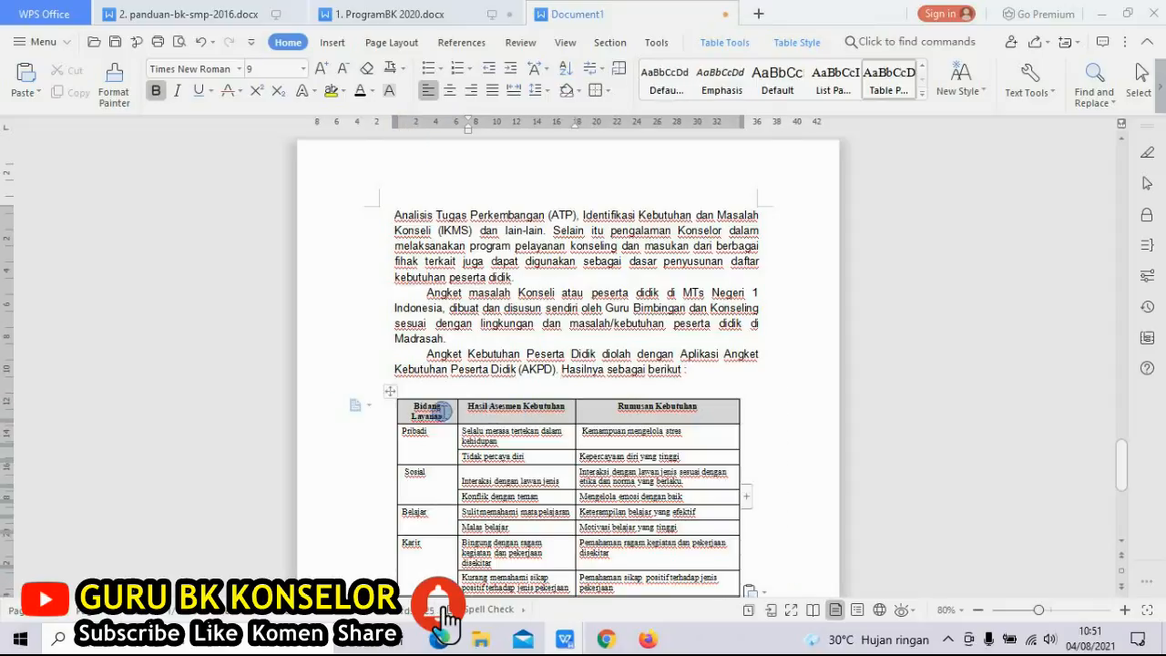
Format the pasted needs table's text as Arial 11 and widen its "Hasil Asesmen Kebutuhan" column.
left_click_drag(442, 409, 675, 583)
left_click(238, 69)
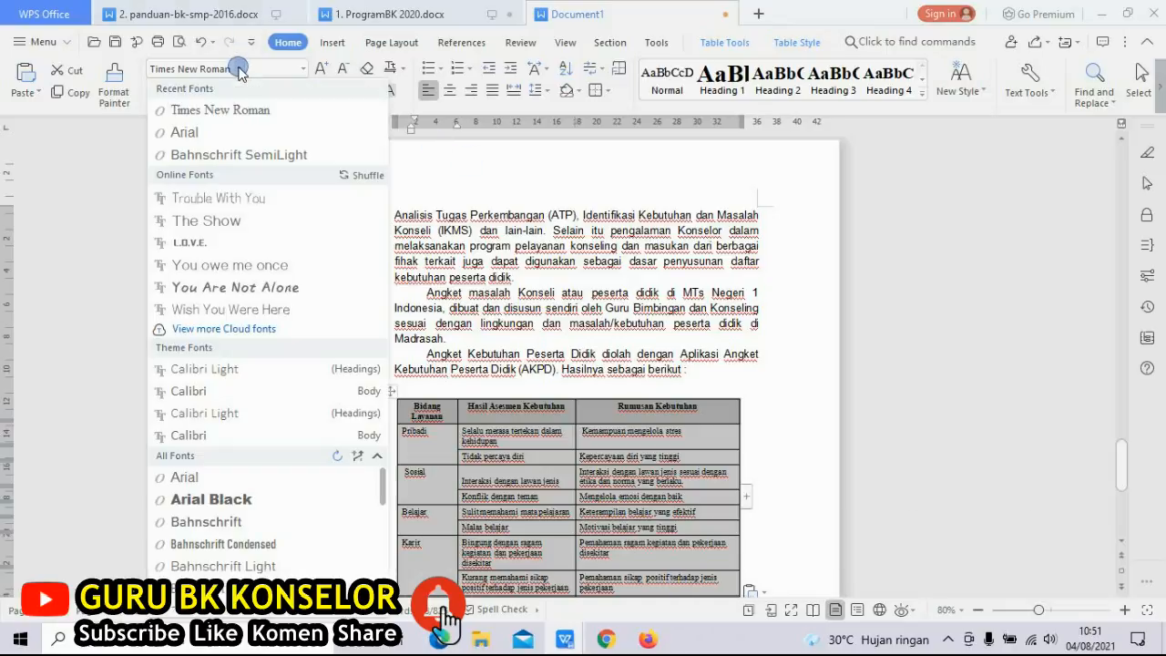
left_click(187, 132)
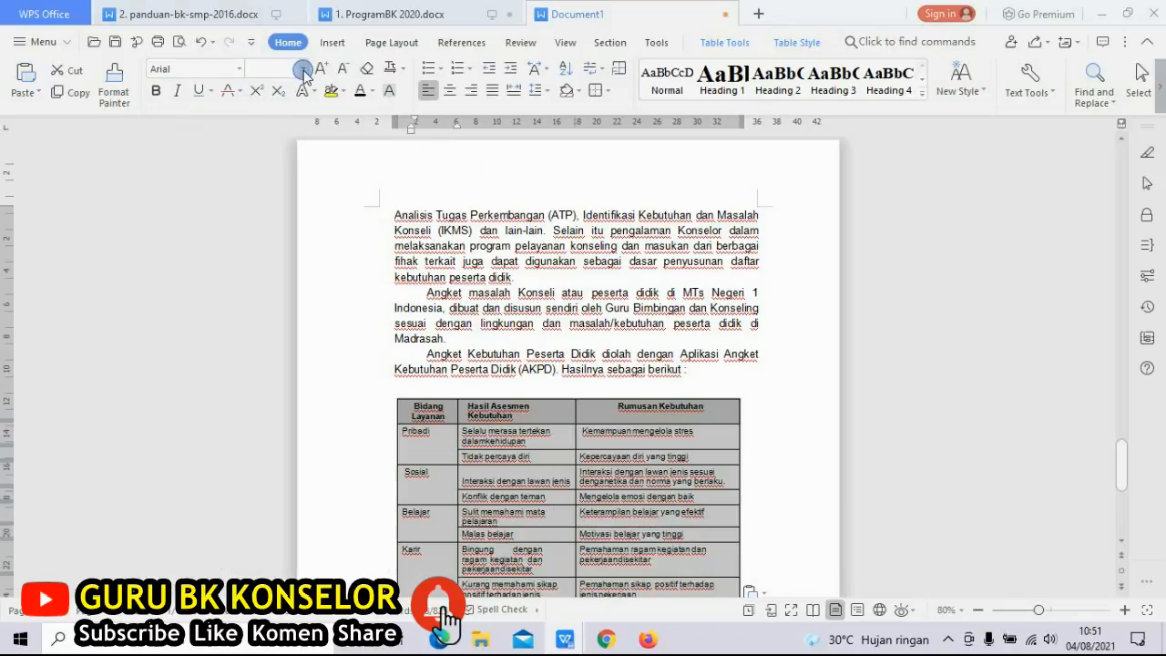
left_click(303, 69)
left_click(264, 235)
left_click(539, 444)
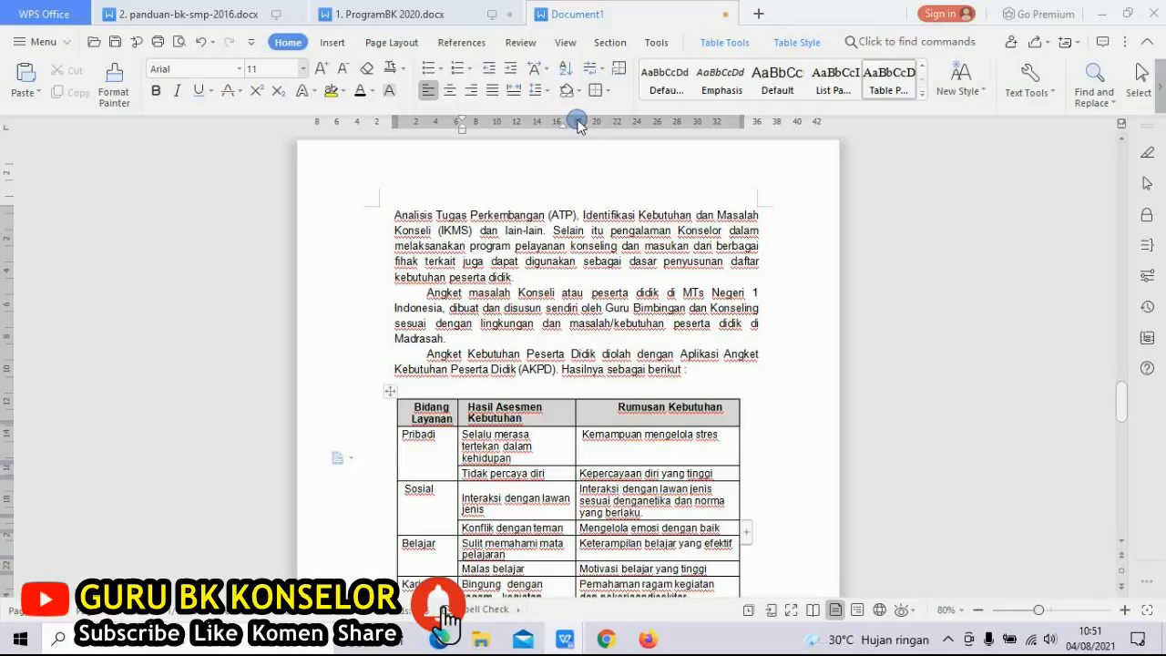
left_click_drag(576, 125, 596, 123)
Add an empty unnumbered line beneath the "Tujuan" heading.
scroll(1124, 544, "down", 8)
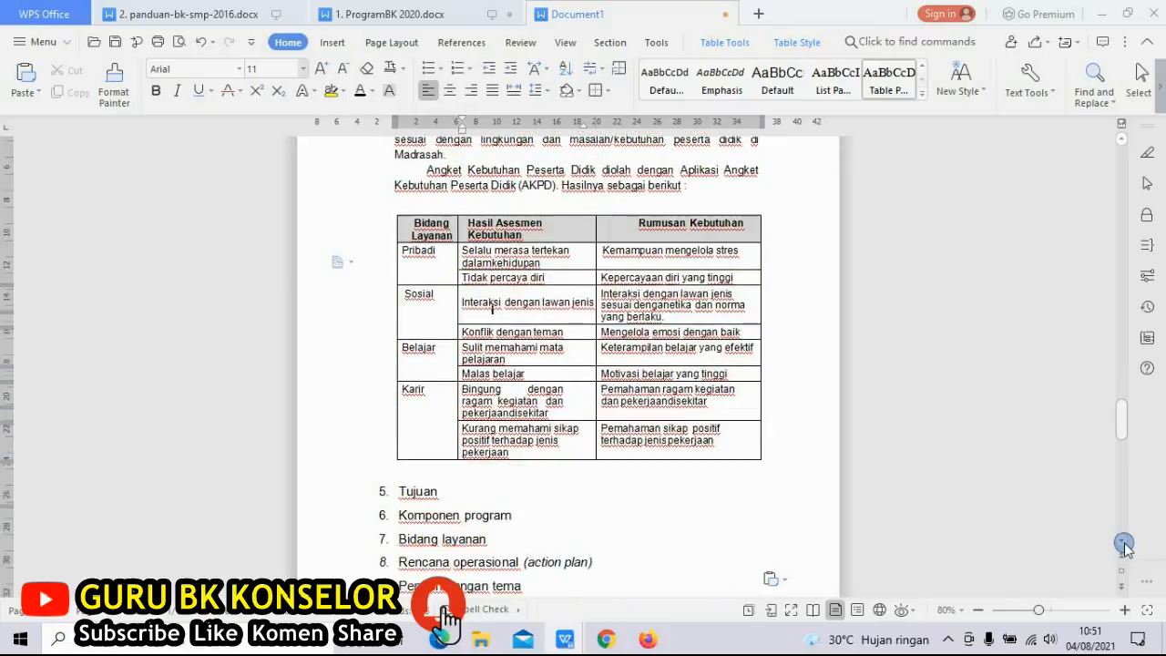
left_click(461, 313)
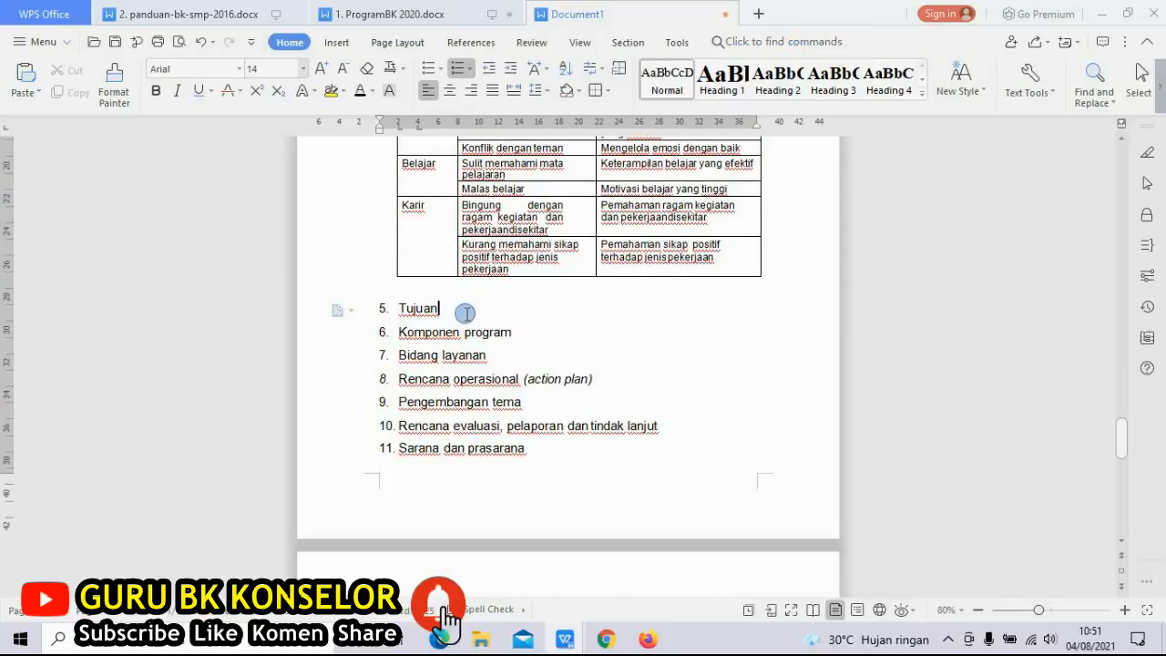
key("Return")
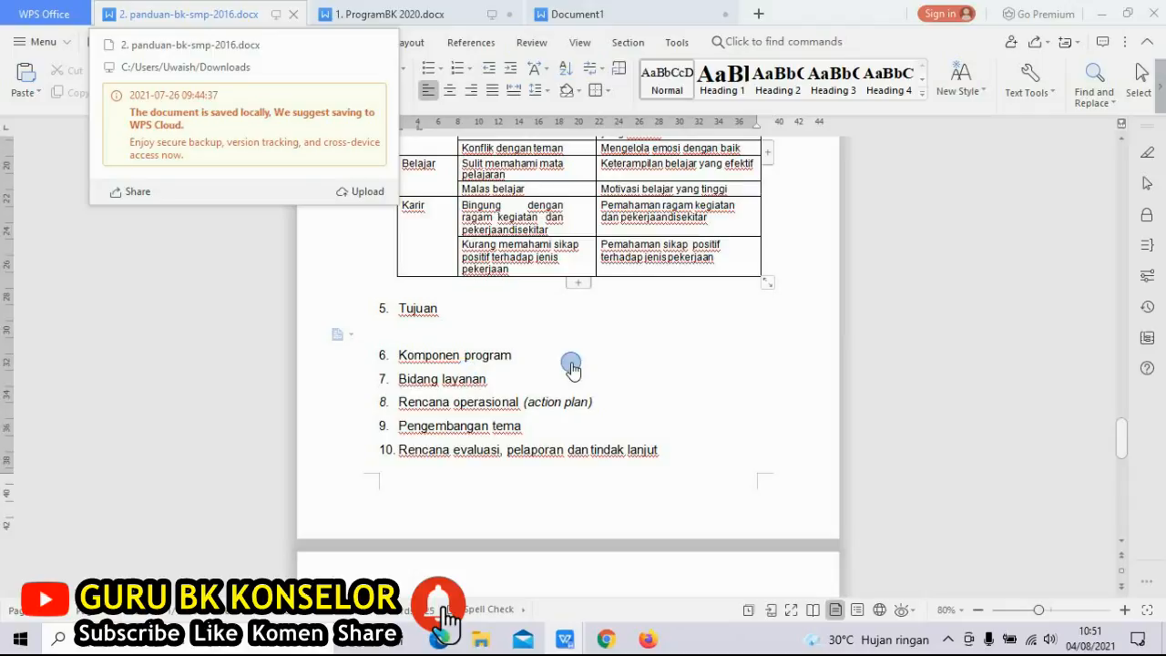
Copy the Tabel 8 goals table from the "Merumuskan Tujuan" section of panduan-bk-smp-2016.docx and paste it beneath "Tujuan" in Document1.
key("Page_Down")
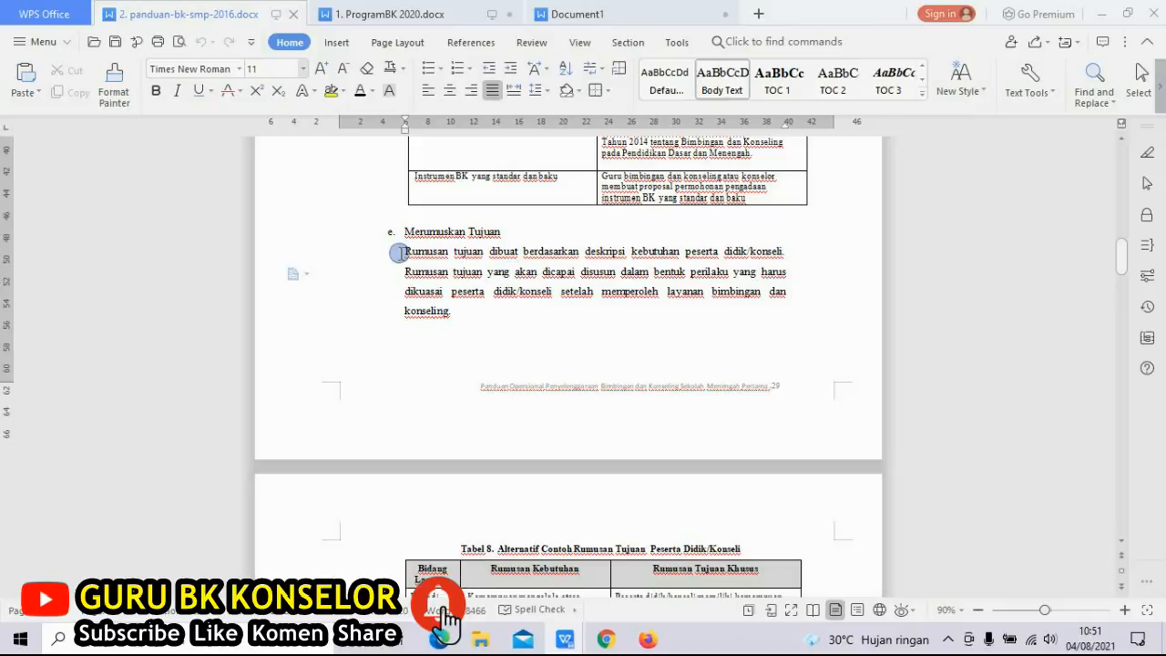
left_click_drag(397, 253, 566, 291)
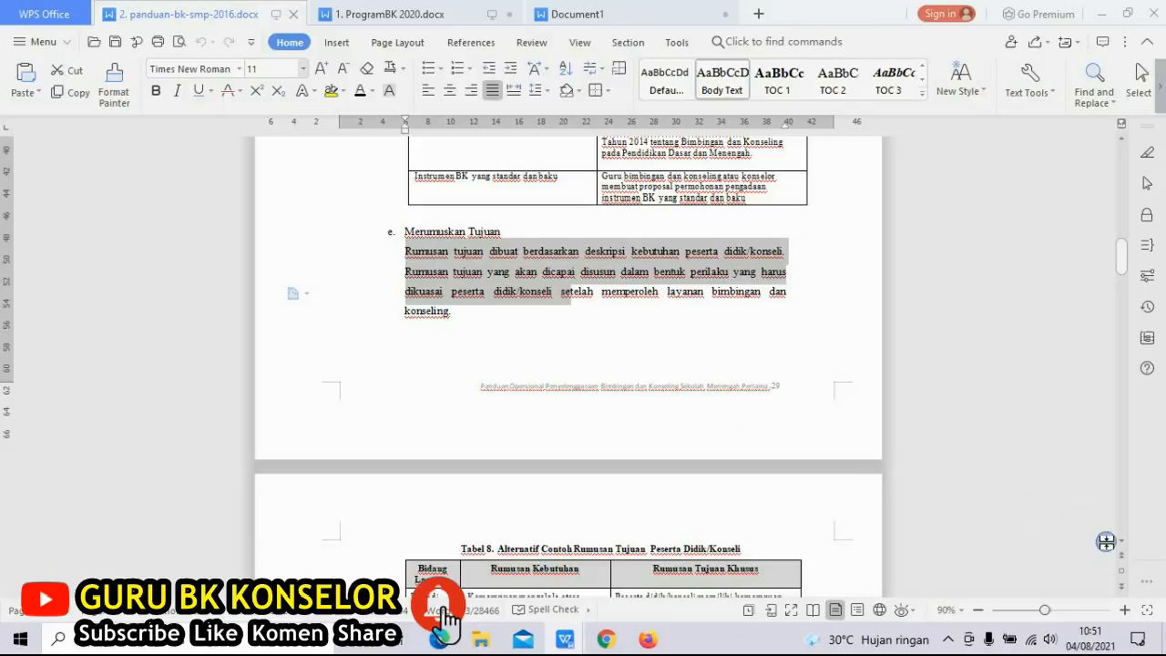
scroll(1121, 542, "down", 5)
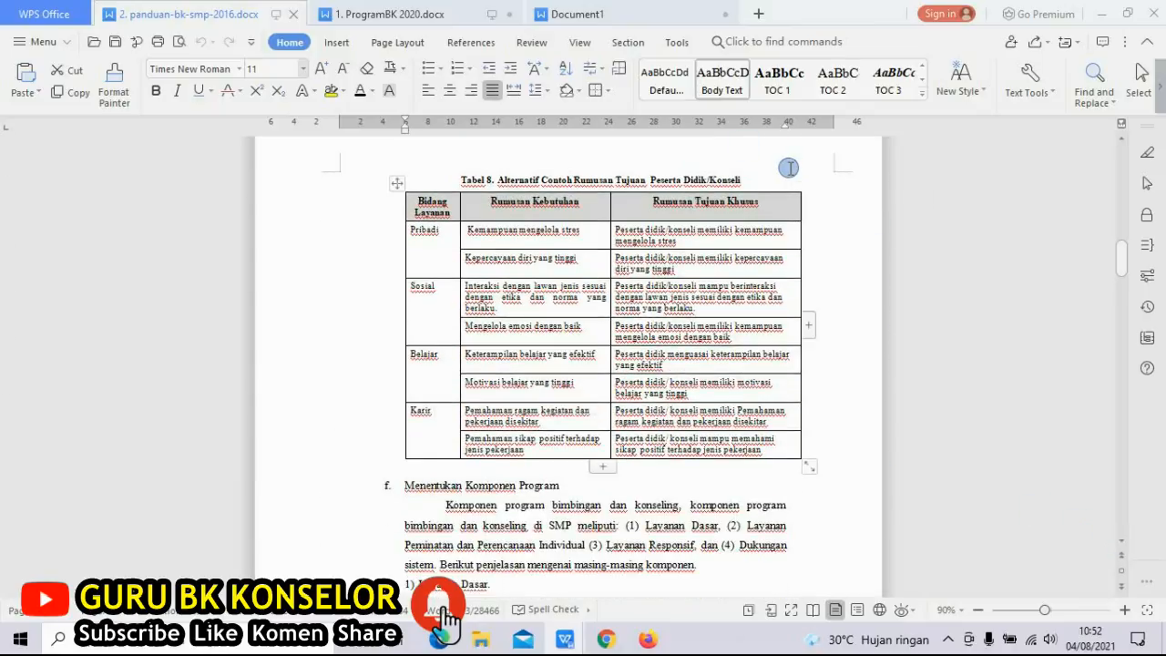
left_click_drag(443, 210, 753, 444)
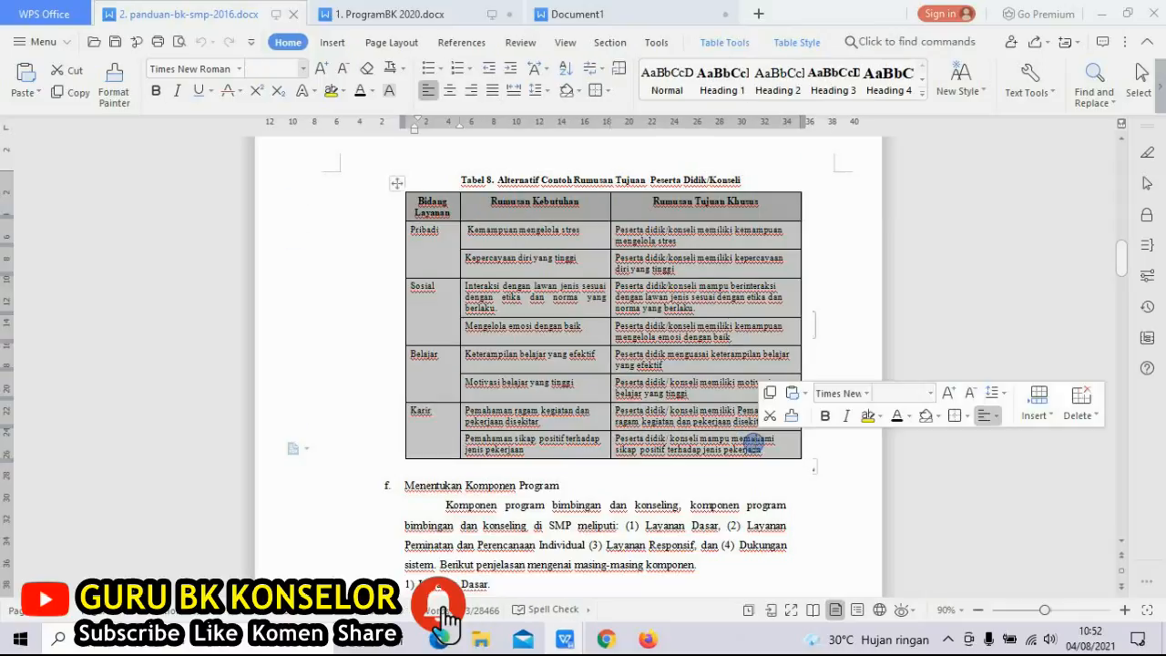
right_click(662, 233)
left_click(699, 270)
left_click(574, 13)
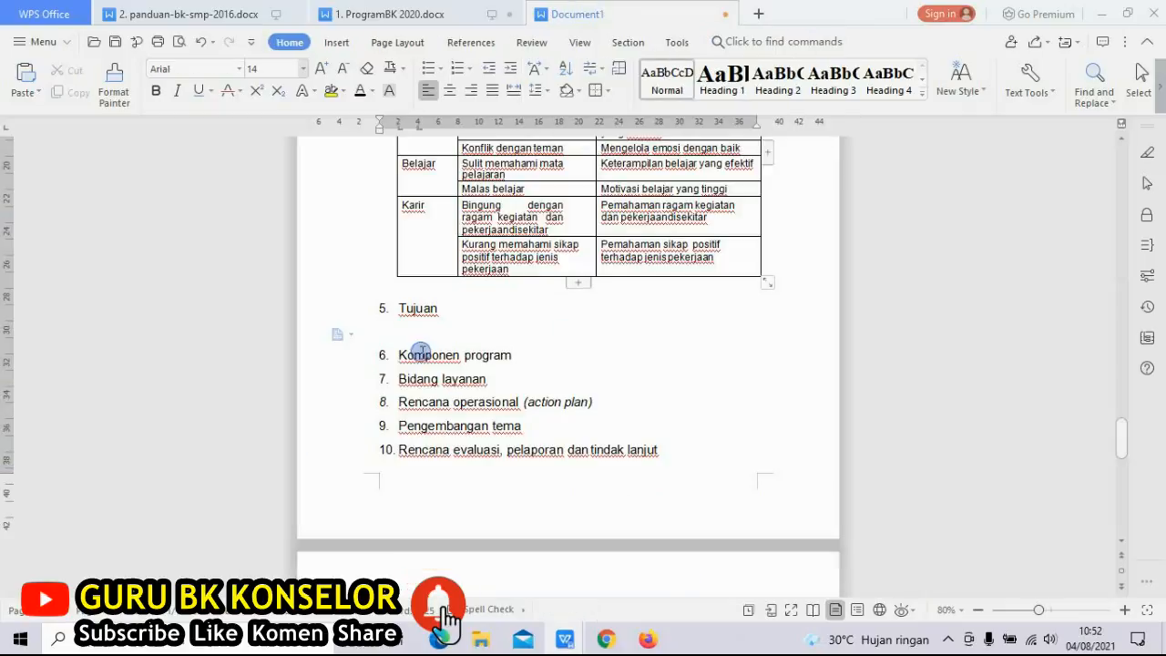
key("ctrl+v")
Try to move the pasted goals table closer to the "Tujuan" heading.
left_click_drag(430, 170, 412, 209)
left_click(414, 197)
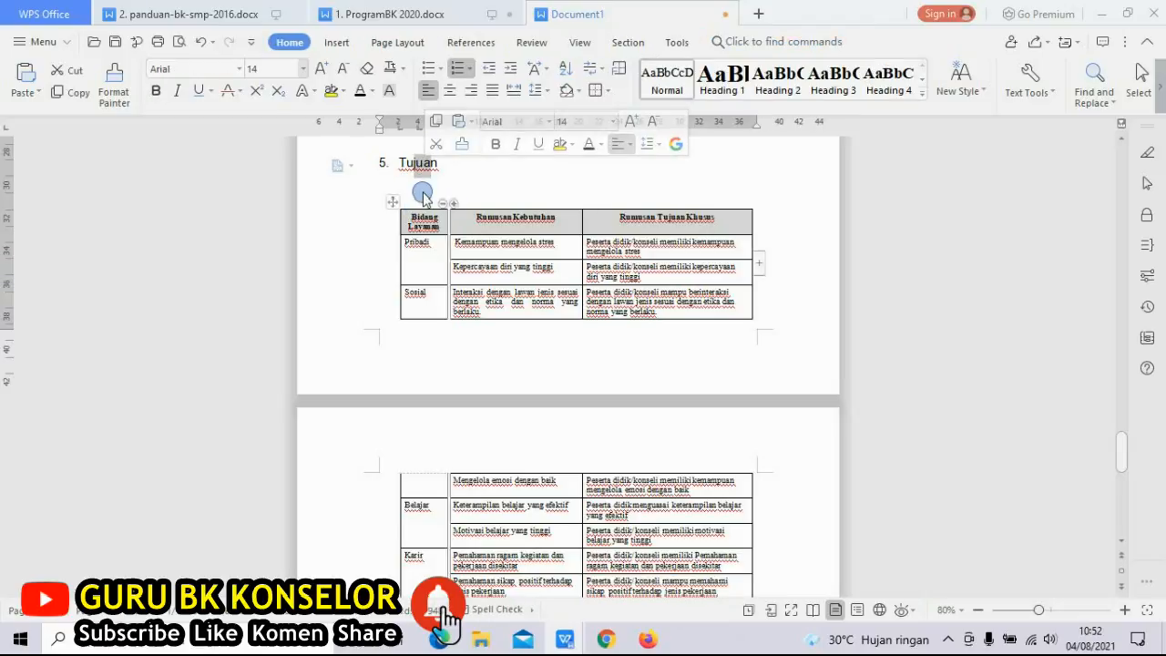
left_click_drag(392, 201, 392, 179)
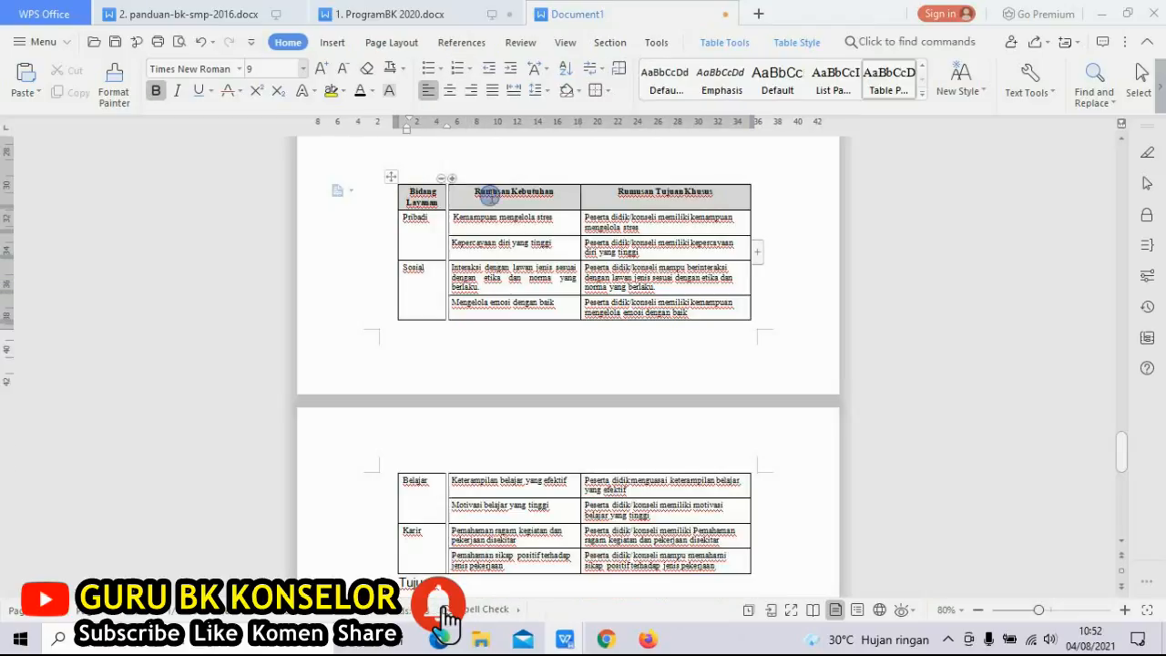
key("ctrl+z")
Start the "Tujuan" section on a new page and format its goals table's text as Arial 11.
left_click(397, 166)
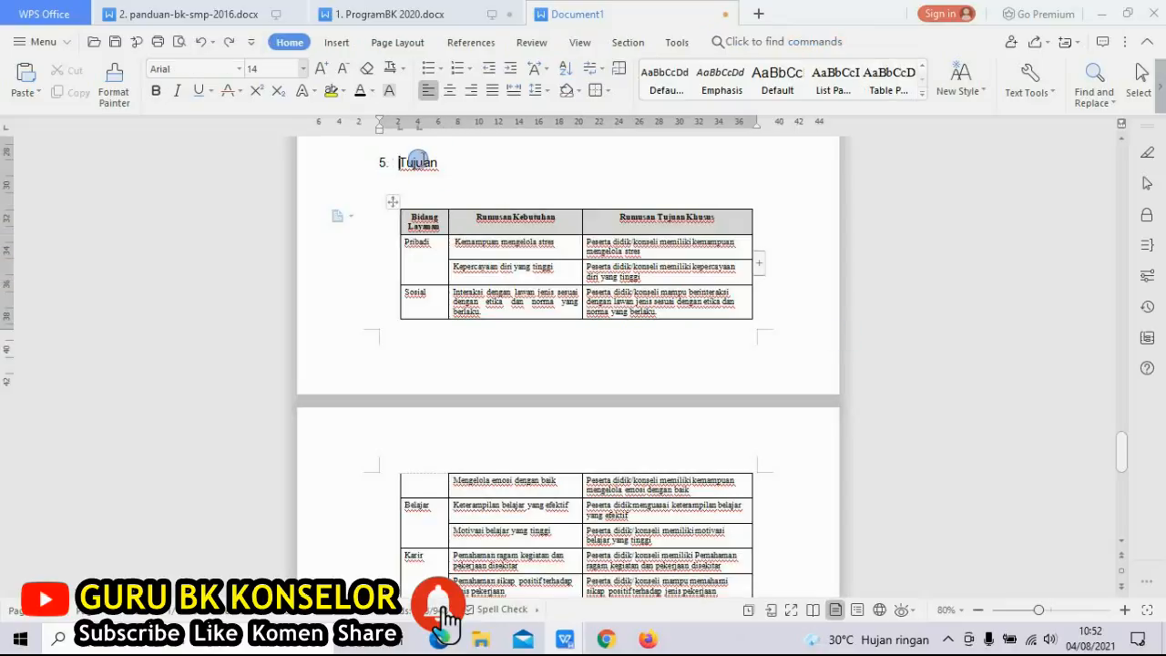
key("ctrl+Return")
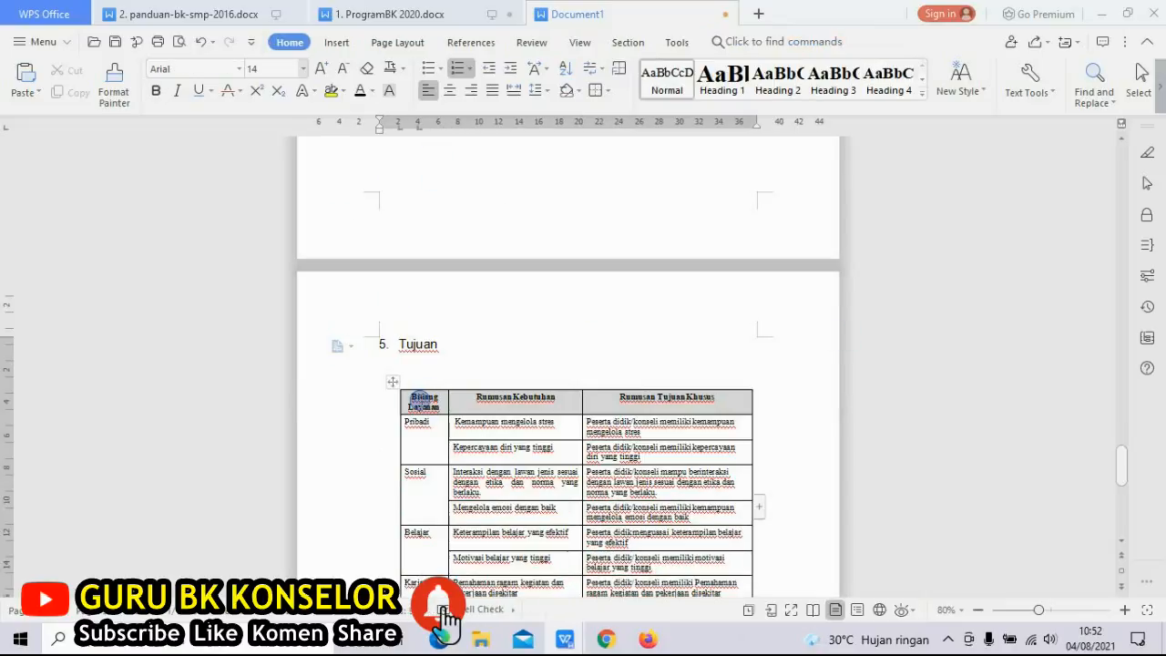
left_click_drag(421, 398, 697, 358)
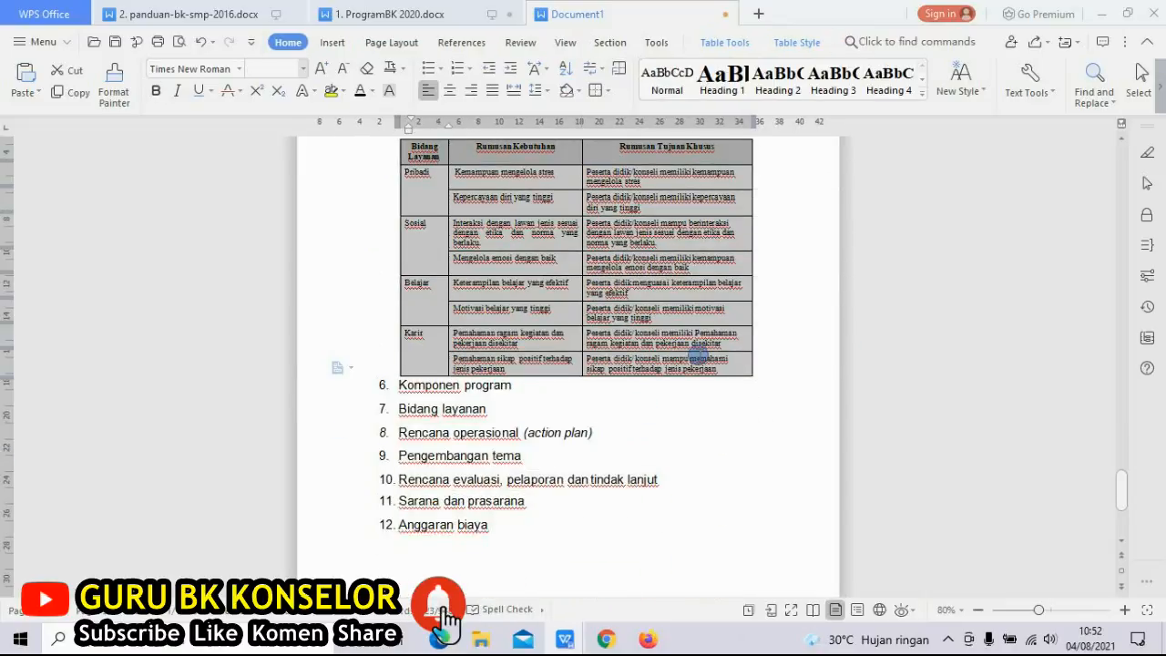
left_click(238, 73)
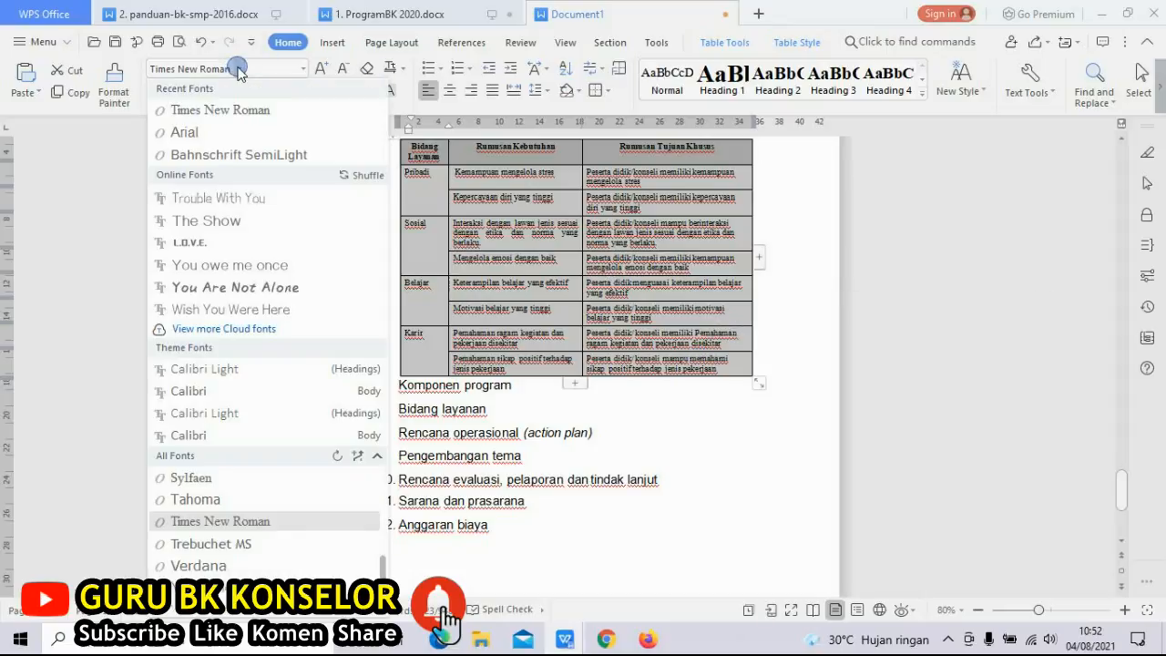
left_click(214, 129)
left_click(297, 66)
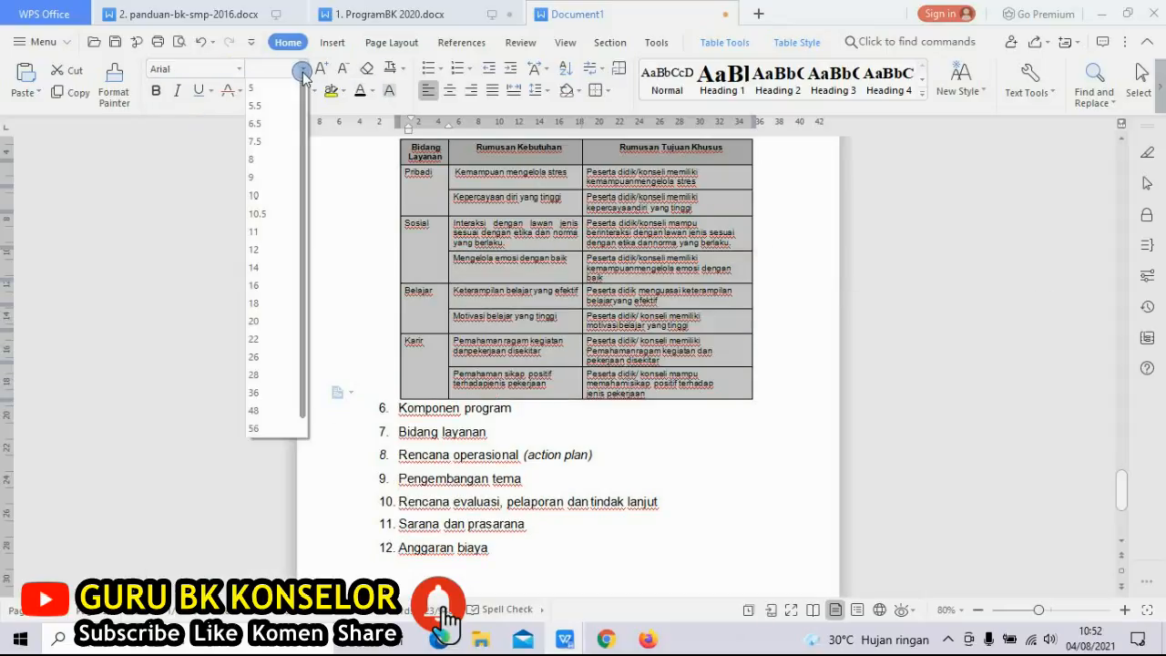
left_click(263, 233)
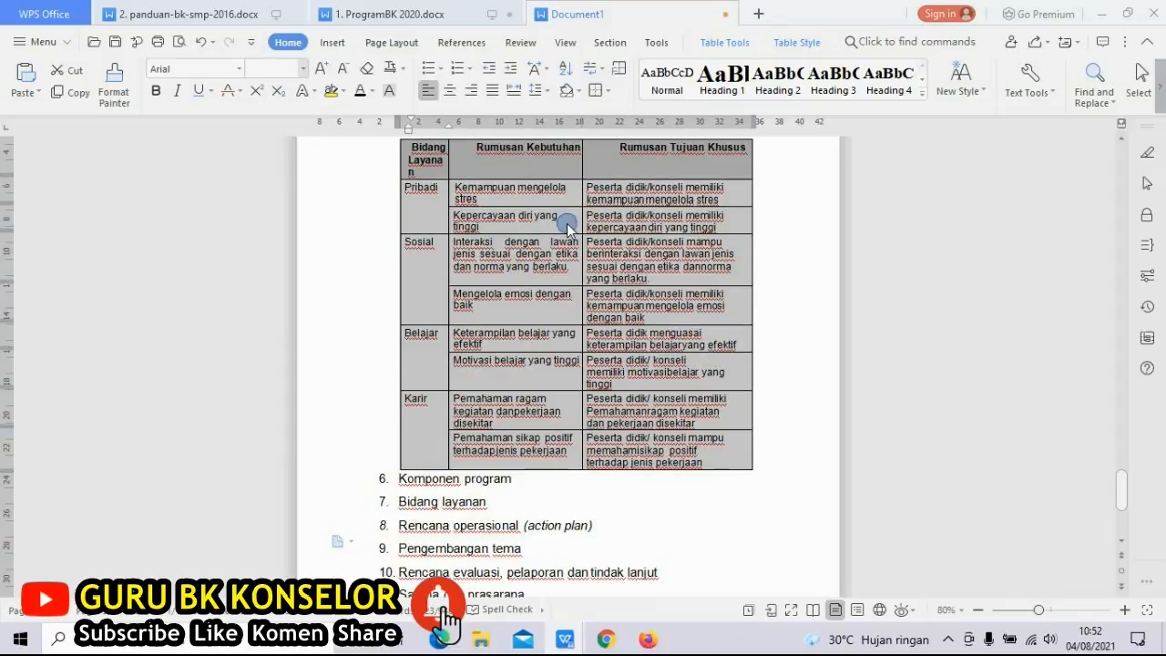
Widen the "Rumusan Kebutuhan" column of the goals table so its short entries fit on one line.
left_click(544, 187)
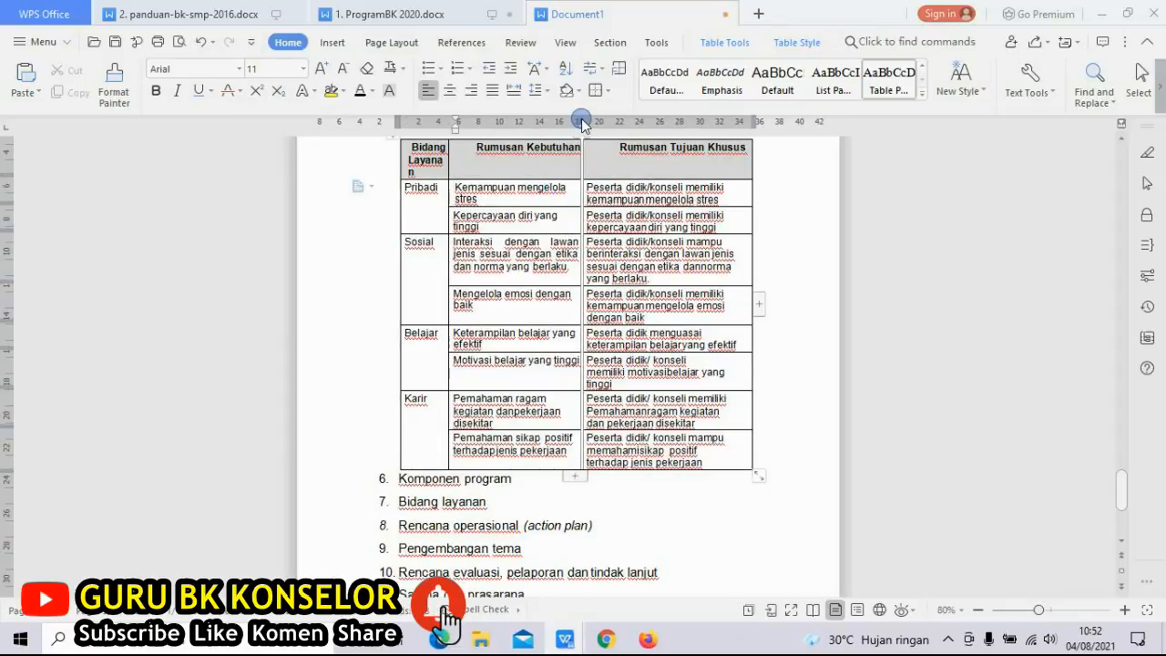
left_click_drag(583, 123, 609, 123)
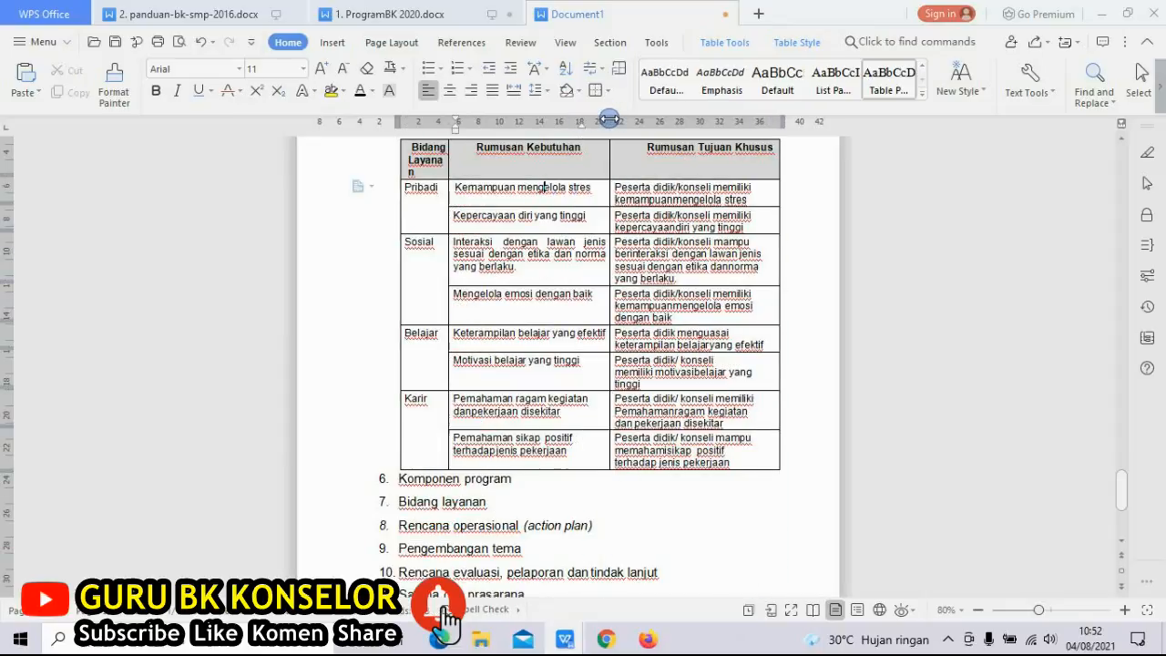
Insert a blank line above the "Komponen program" heading and an empty unnumbered line beneath it.
left_click(401, 483)
key("Return")
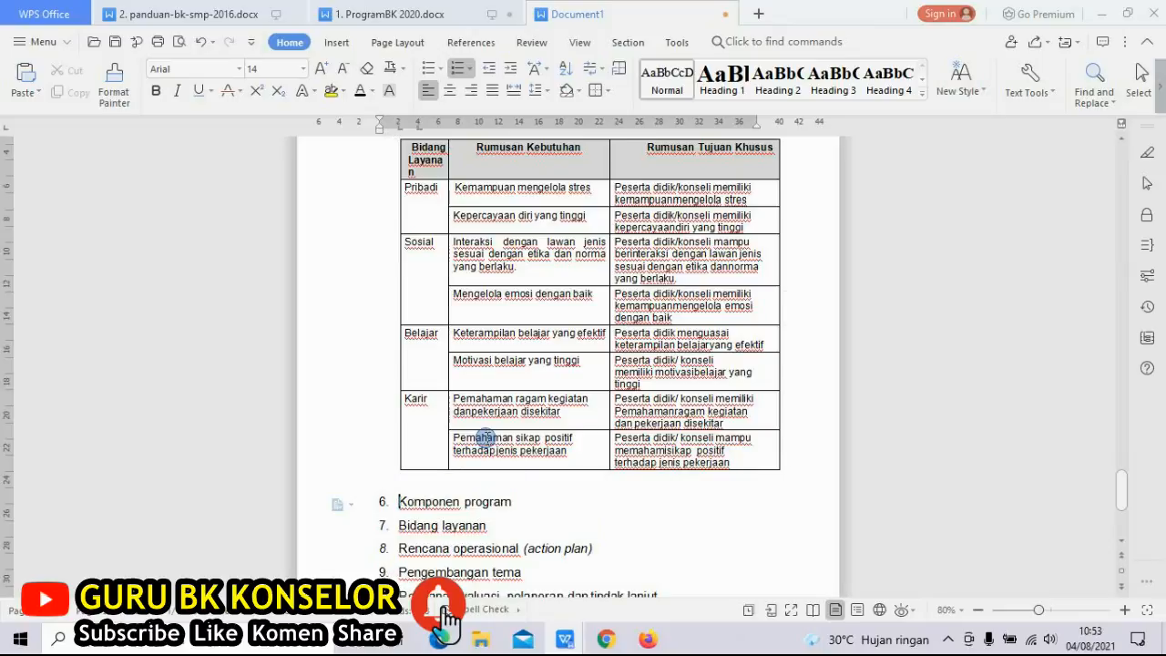
key("Down")
key("Return")
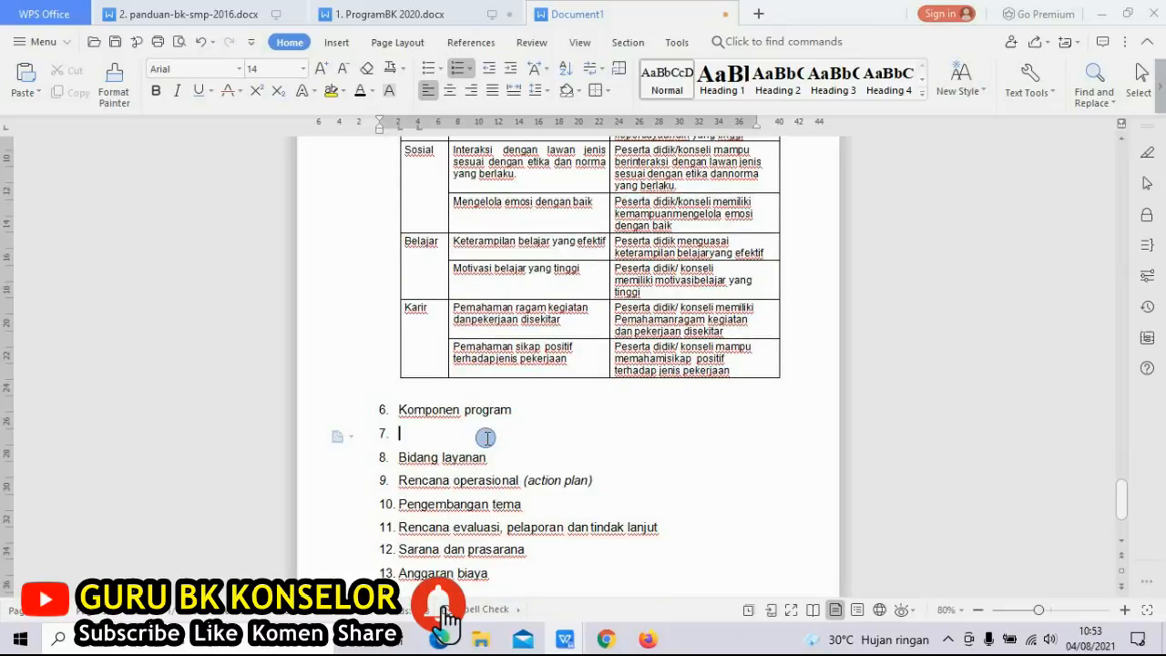
Switch to panduan-bk-smp-2016.docx and examine the service components listed in its "Menentukan Komponen Program" section.
left_click(142, 9)
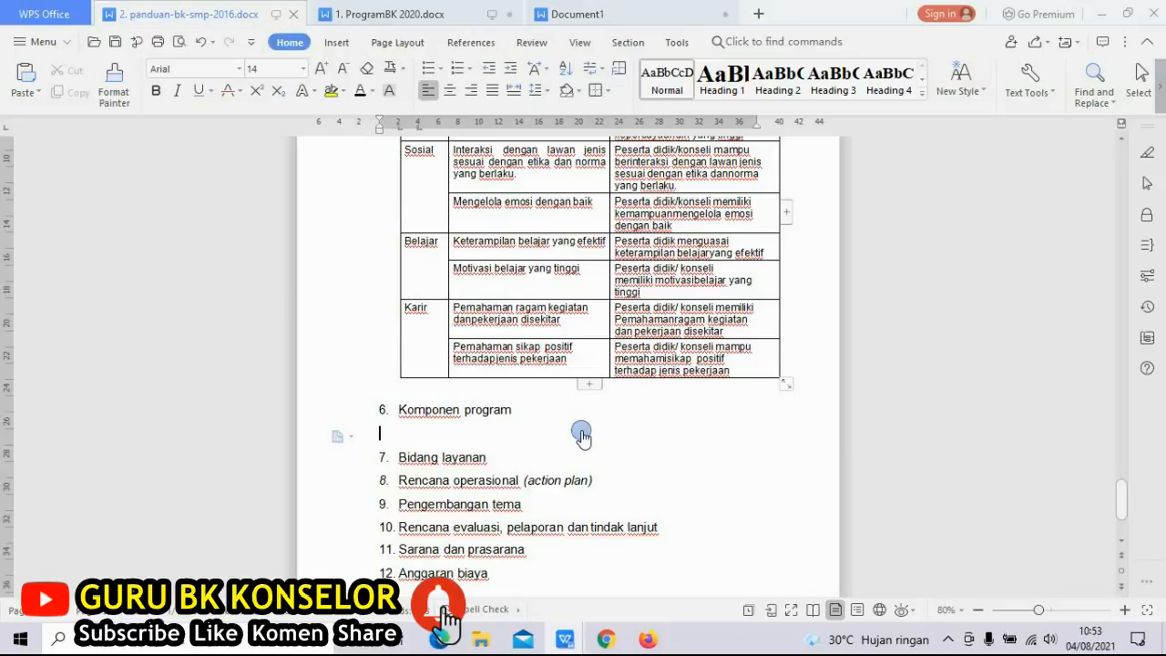
left_click(198, 8)
left_click(510, 503)
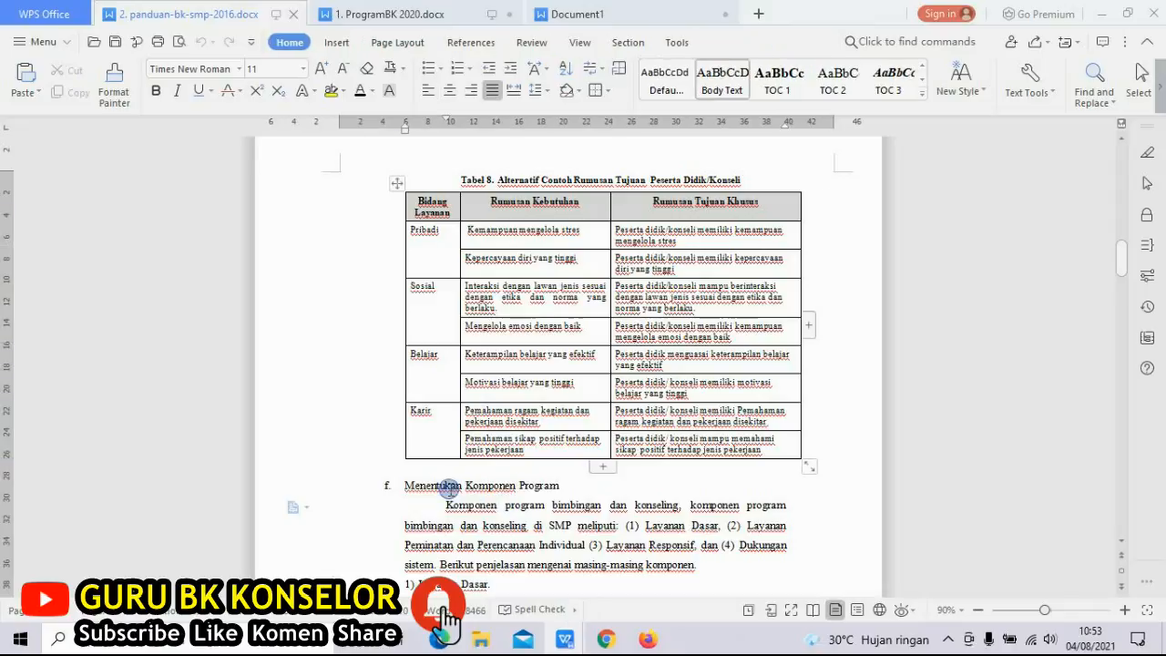
left_click(448, 485)
left_click(467, 499)
scroll(469, 497, "down", 4)
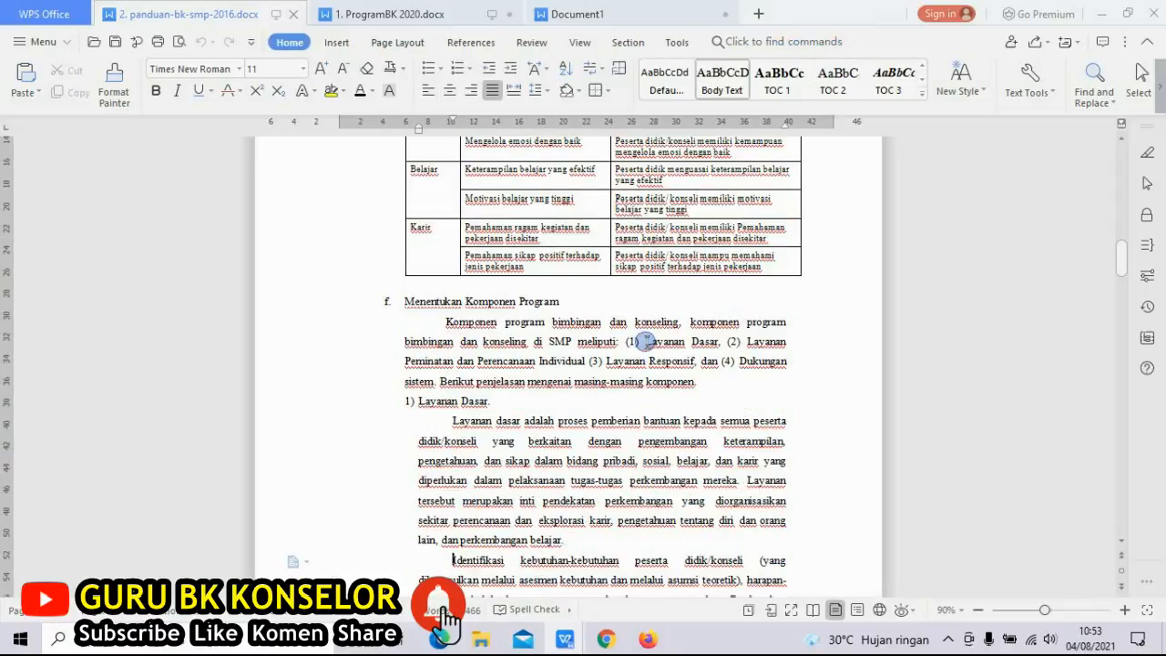
left_click_drag(448, 320, 658, 316)
left_click_drag(499, 329, 428, 384)
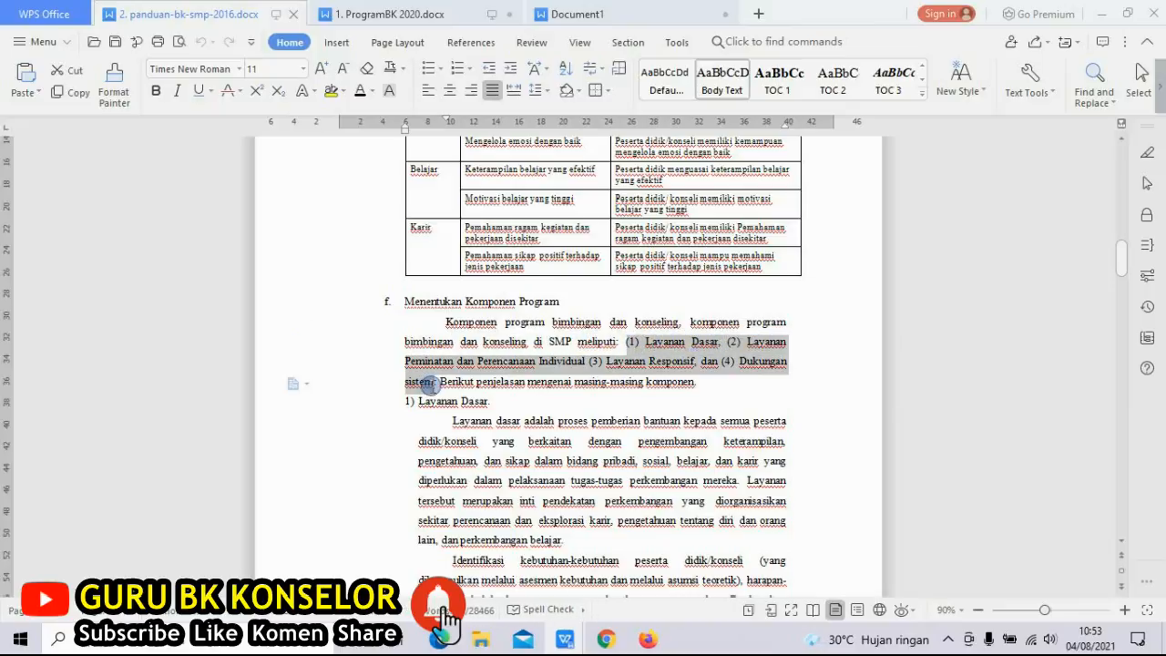
left_click(557, 420)
Copy the "Menentukan Komponen Program" text through Tabel 9 and paste it beneath "Komponen program" in Document1.
left_click_drag(445, 324, 764, 366)
right_click(702, 169)
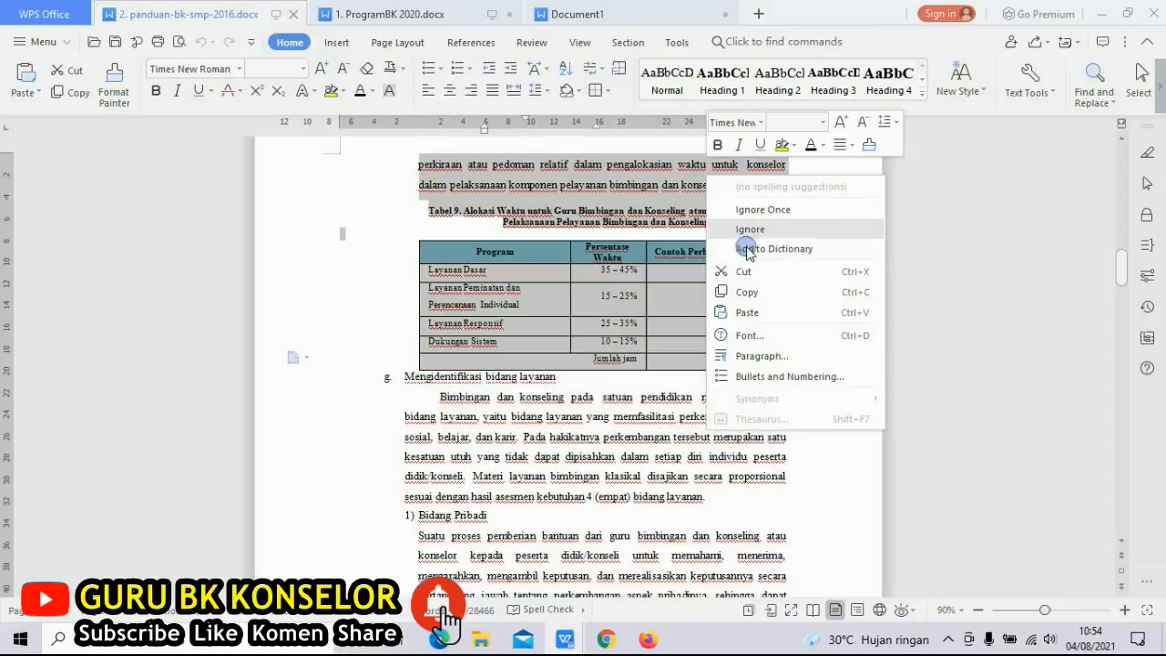
left_click(747, 304)
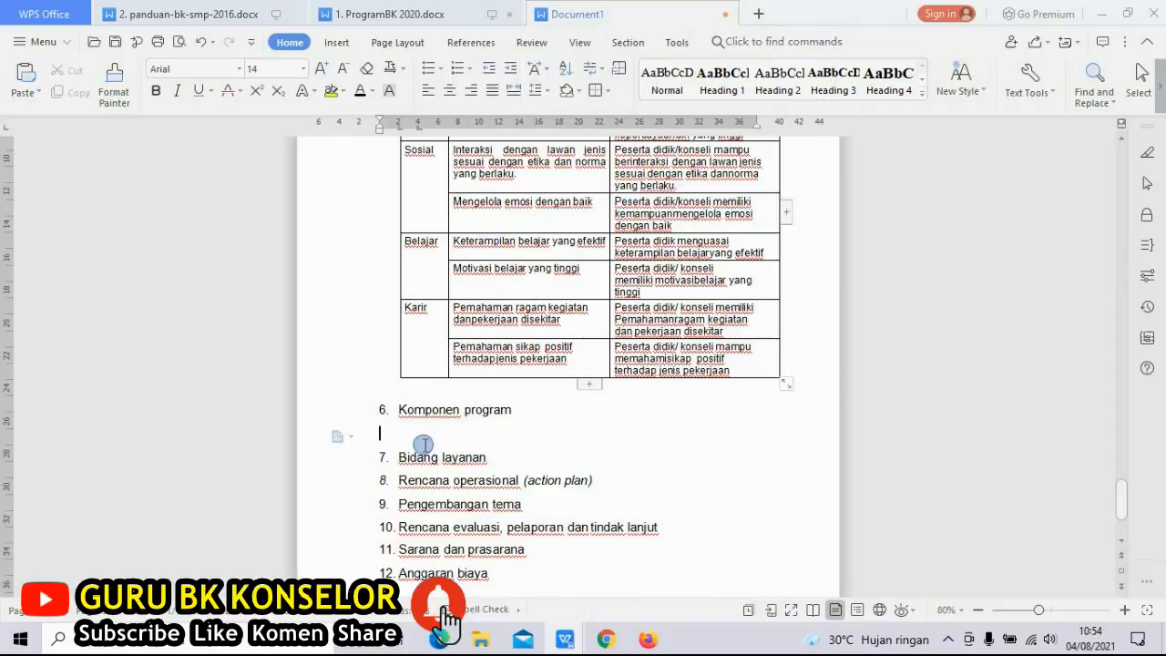
left_click(411, 440)
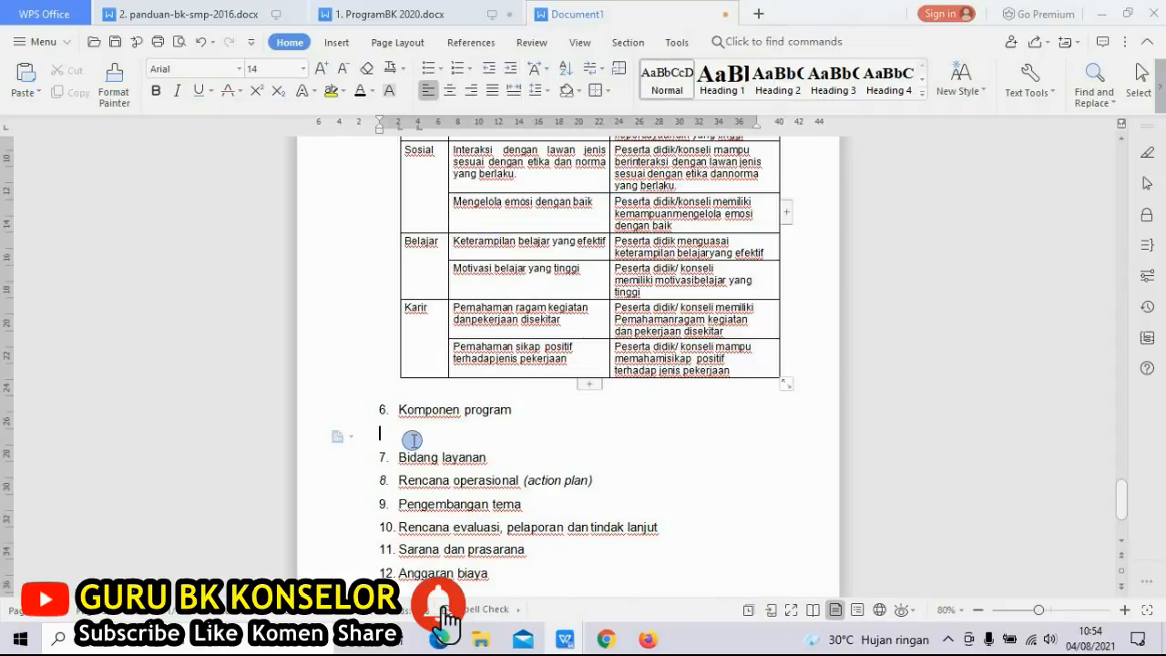
key("ctrl+v")
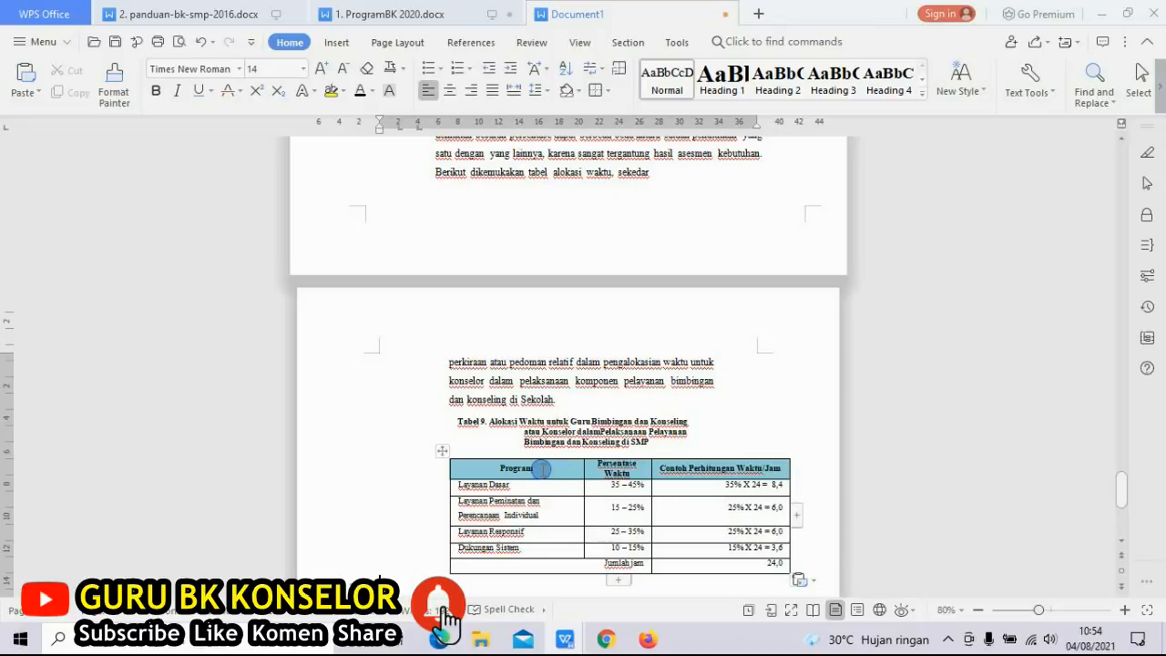
Reduce the left indent of all the pasted "Komponen program" text above Tabel 9.
left_click(535, 469)
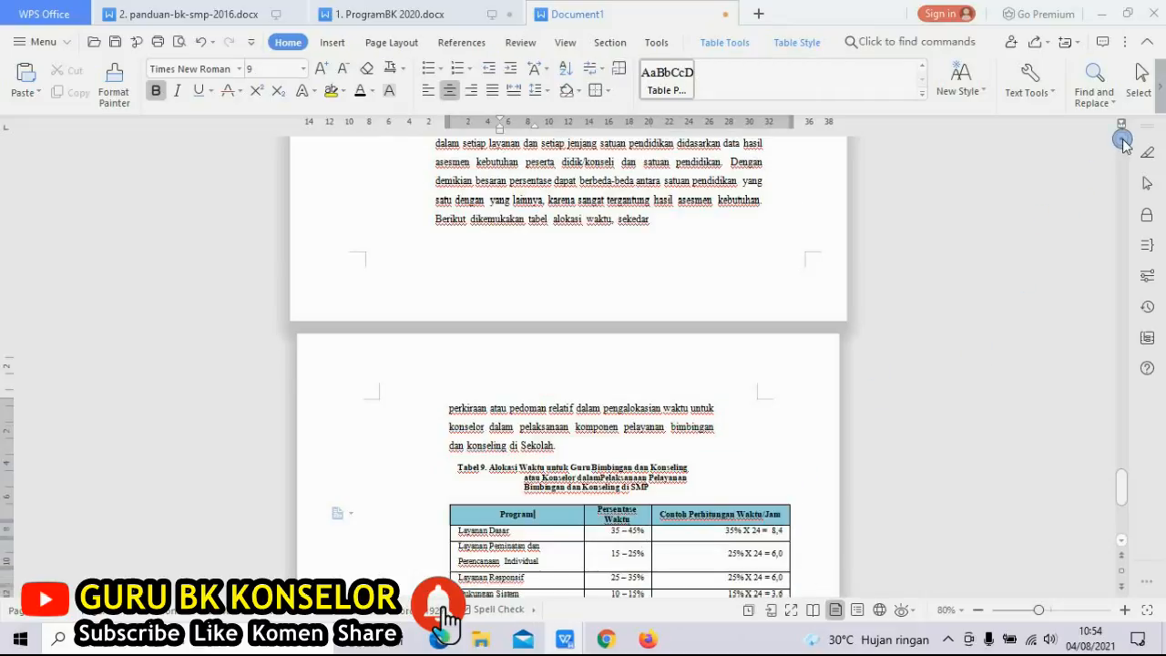
scroll(611, 459, "up", 15)
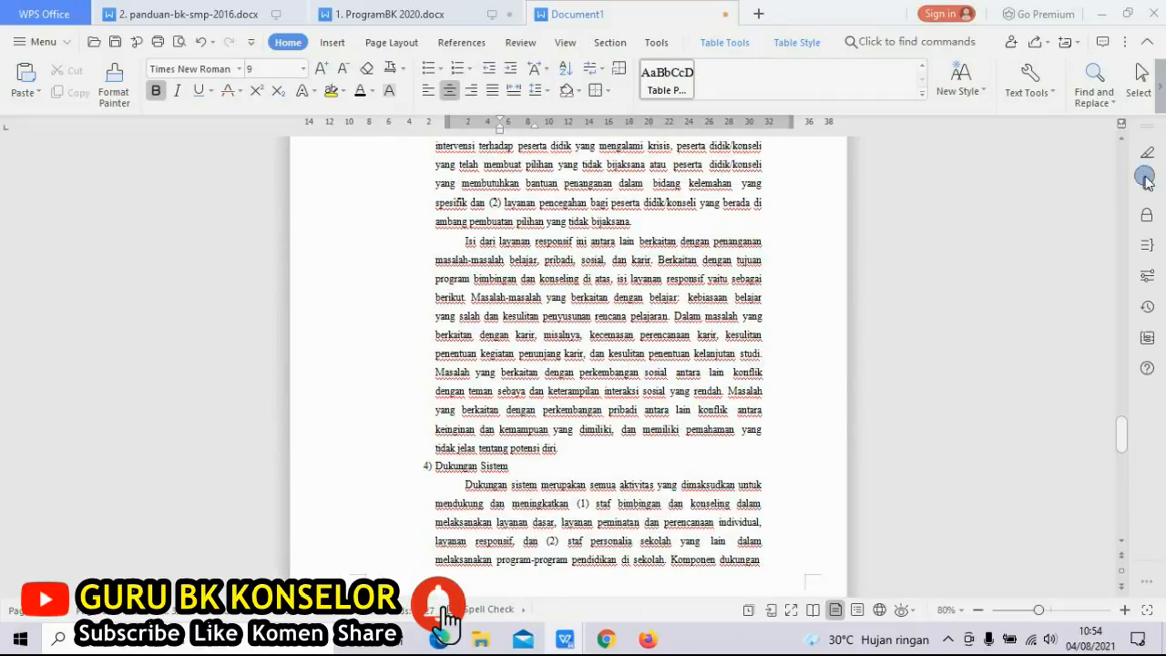
scroll(1134, 171, "up", 10)
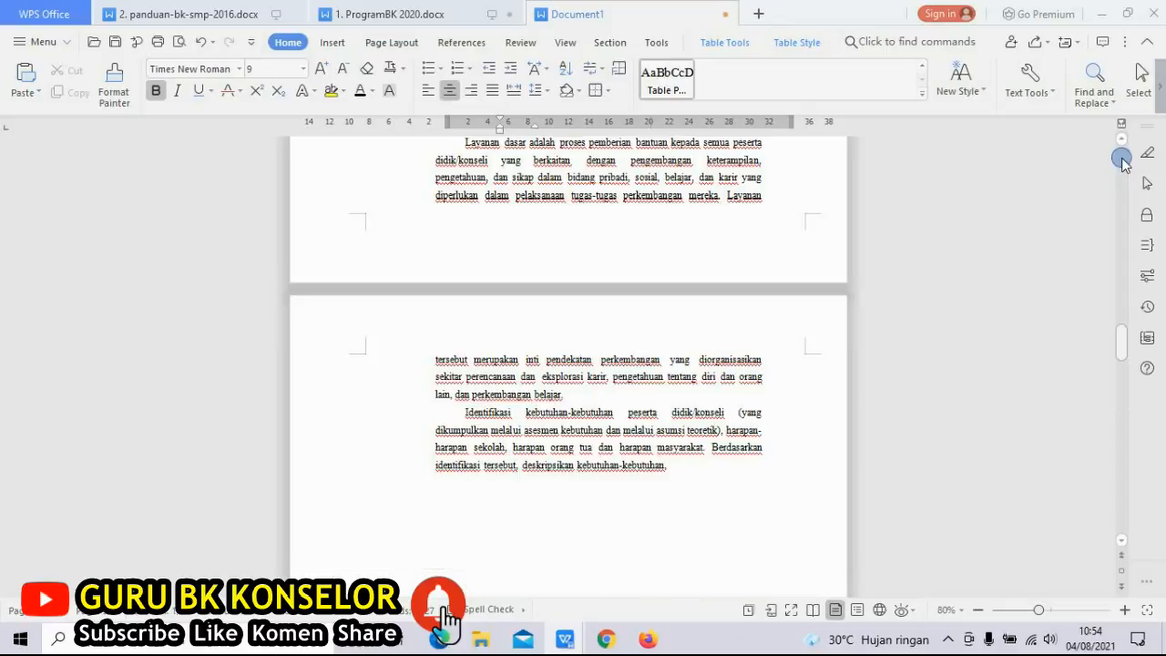
scroll(1124, 162, "up", 5)
left_click_drag(456, 516, 590, 412)
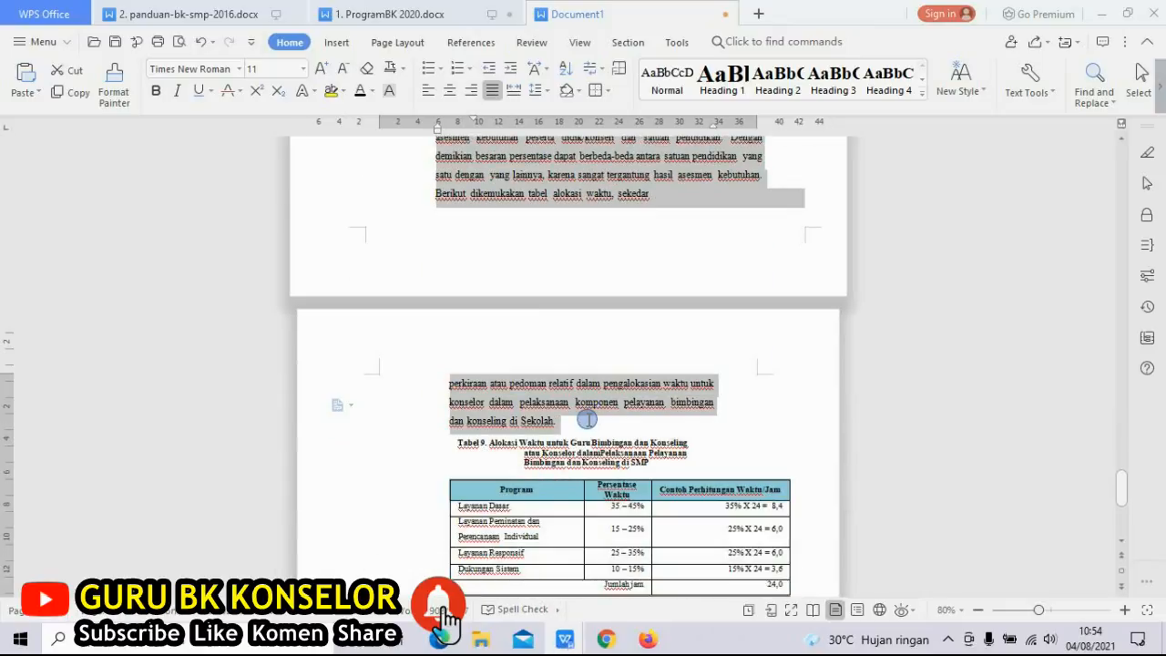
left_click_drag(435, 132, 410, 130)
left_click(1121, 162)
left_click(1120, 162)
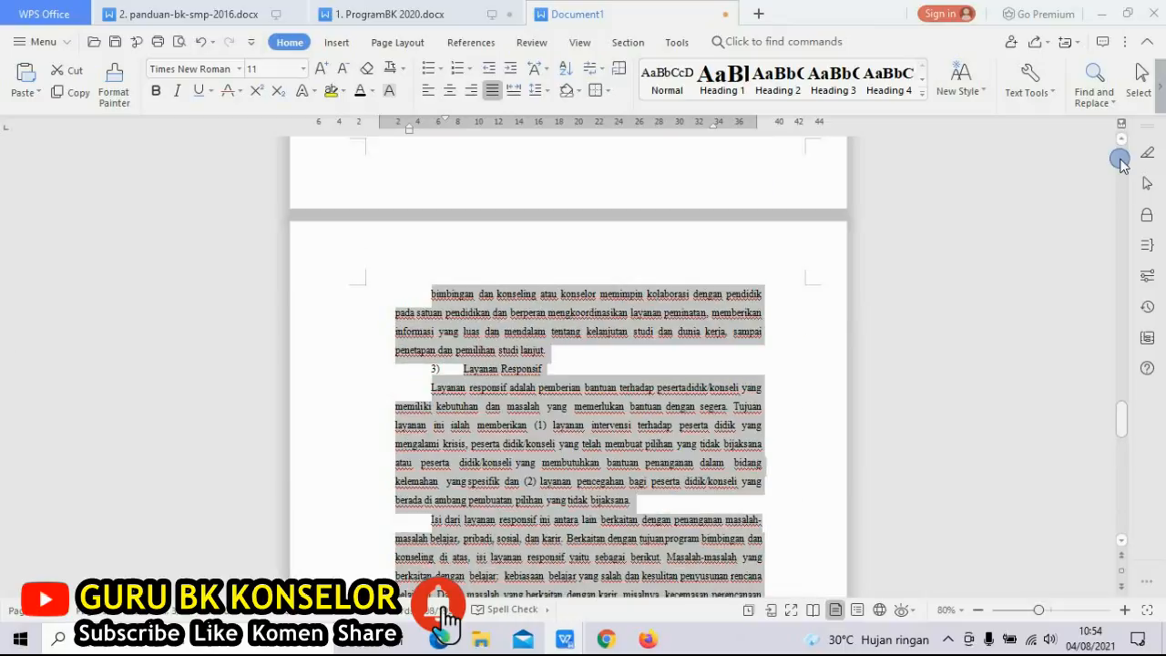
left_click(1120, 162)
left_click(1120, 162)
left_click(1120, 162)
left_click(1121, 162)
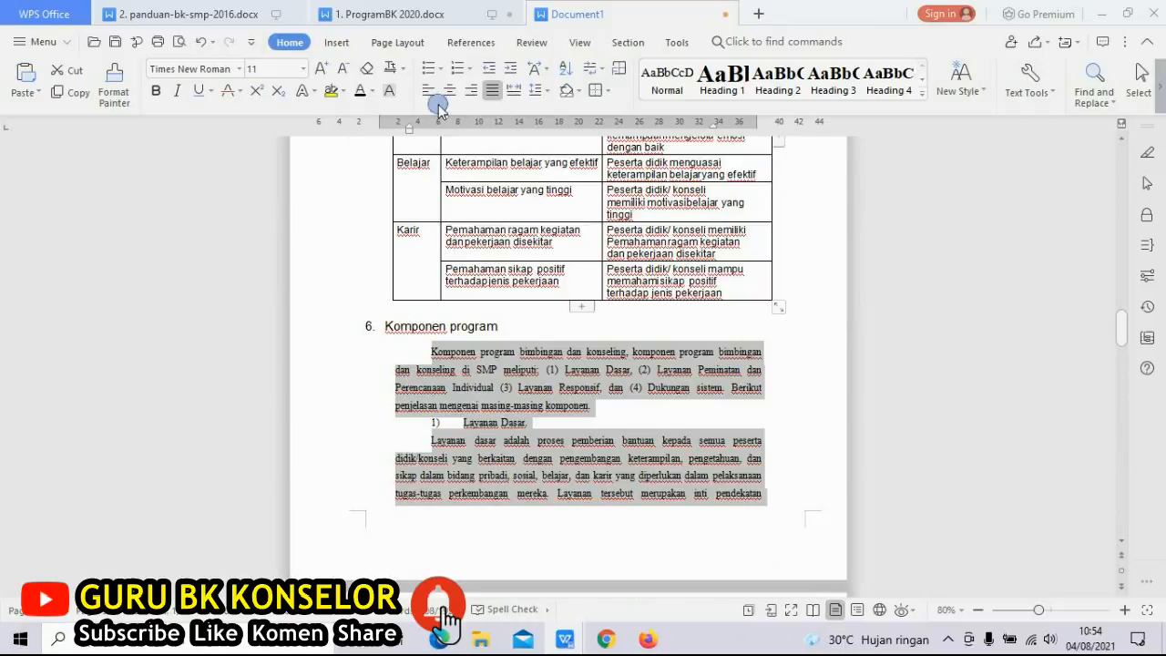
left_click_drag(407, 132, 383, 135)
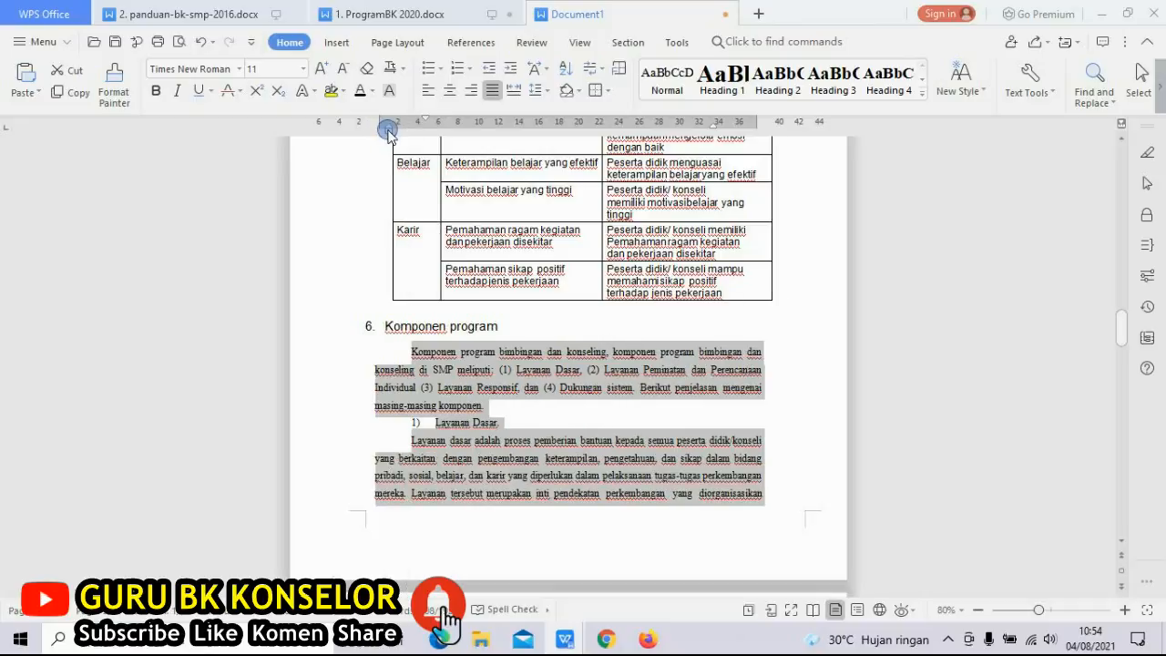
Align the introductory paragraph with the "Komponen program" heading text, keeping a small first-line indent.
left_click(410, 351)
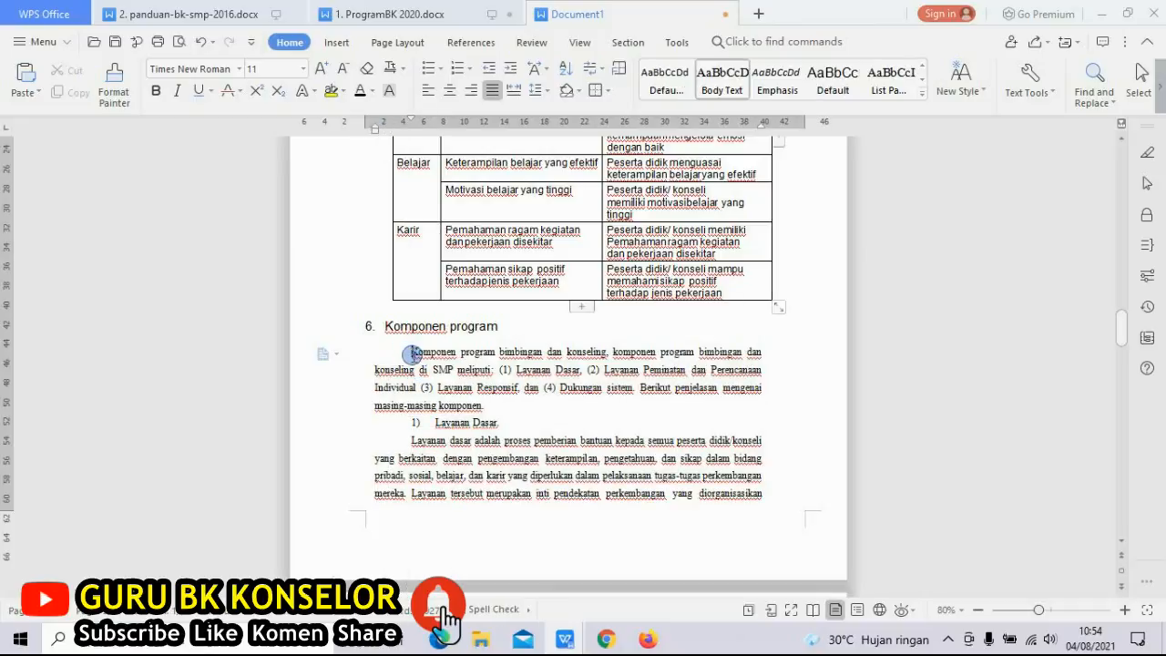
left_click_drag(412, 353, 447, 495)
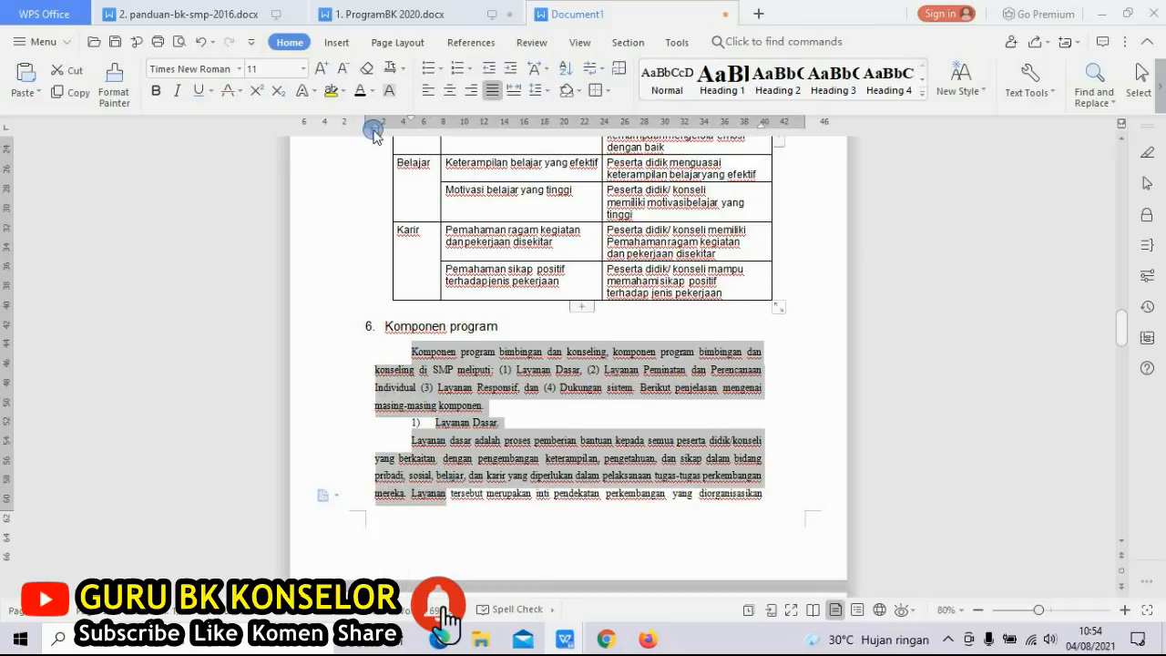
left_click_drag(373, 130, 404, 122)
left_click(391, 374)
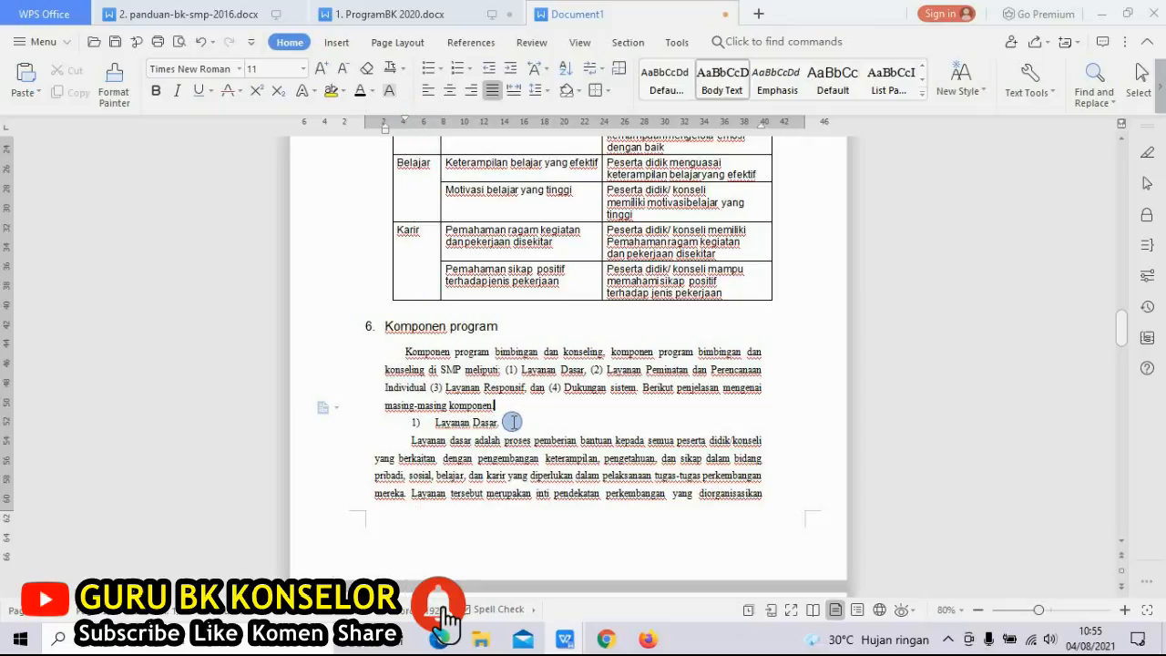
key("Delete")
key("Return")
key("ctrl+z")
key("ctrl+z")
Align the "1) Layanan Dasar" subheading with the introductory paragraph and indent its description beneath it with a first-line indent.
key("Down")
mouse_move(436, 131)
left_mouse_down()
mouse_move(433, 158)
mouse_move(409, 125)
mouse_move(383, 121)
mouse_move(405, 128)
left_mouse_up()
left_click(435, 440)
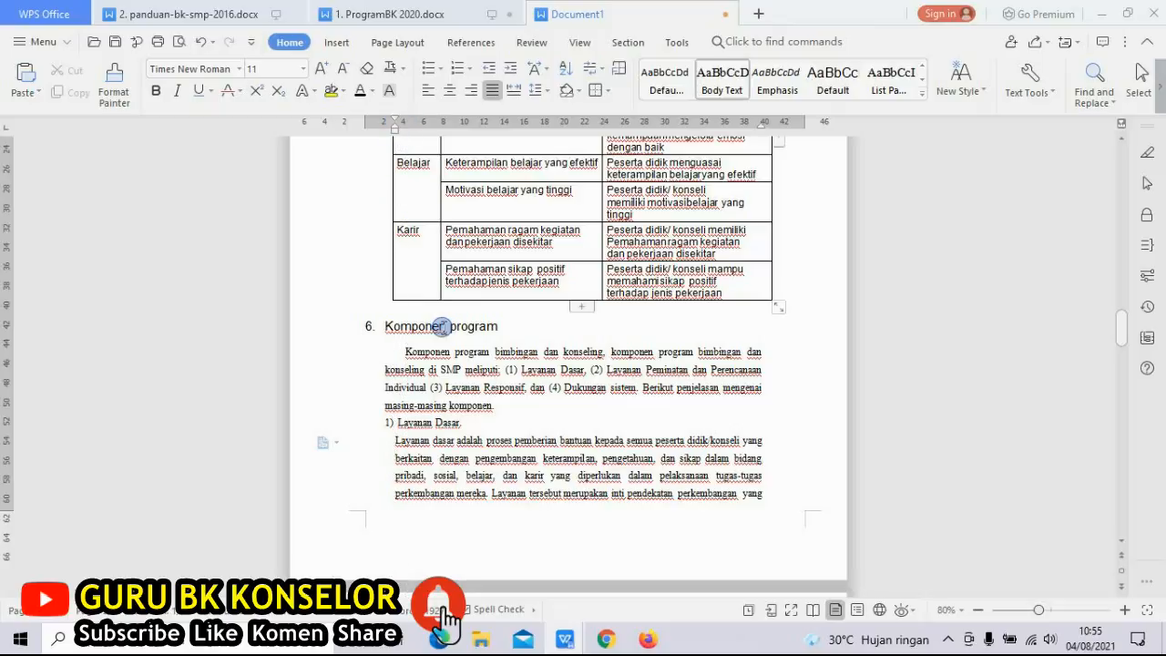
left_click(398, 424)
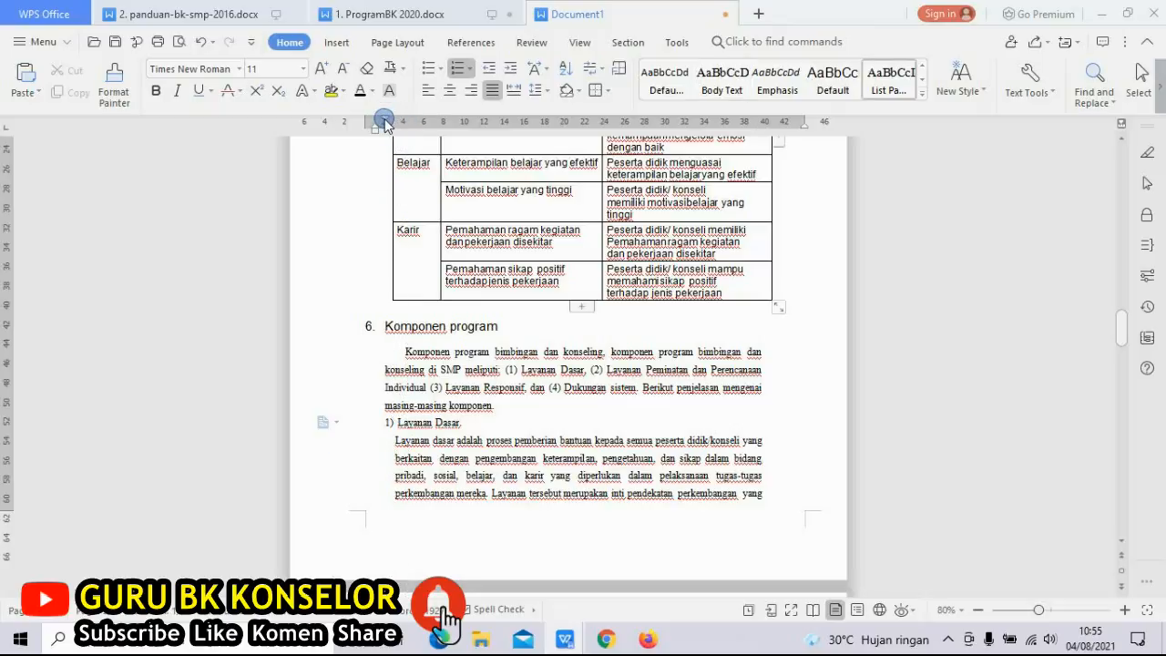
left_click_drag(387, 121, 416, 121)
left_click(411, 436)
Match the "Identifikasi kebutuhan-kebutuhan" paragraph's indents to the one above and join the split-off "kemudian tuangkan" text to it.
scroll(570, 495, "down", 3)
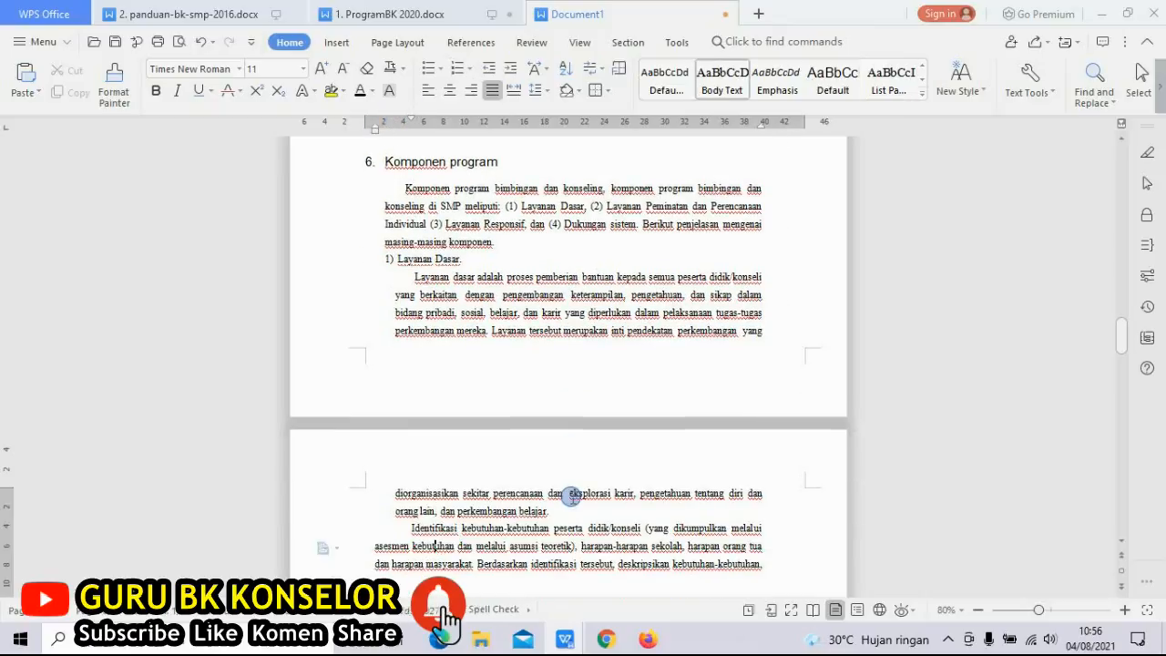
key("End")
key("Delete")
key("Return")
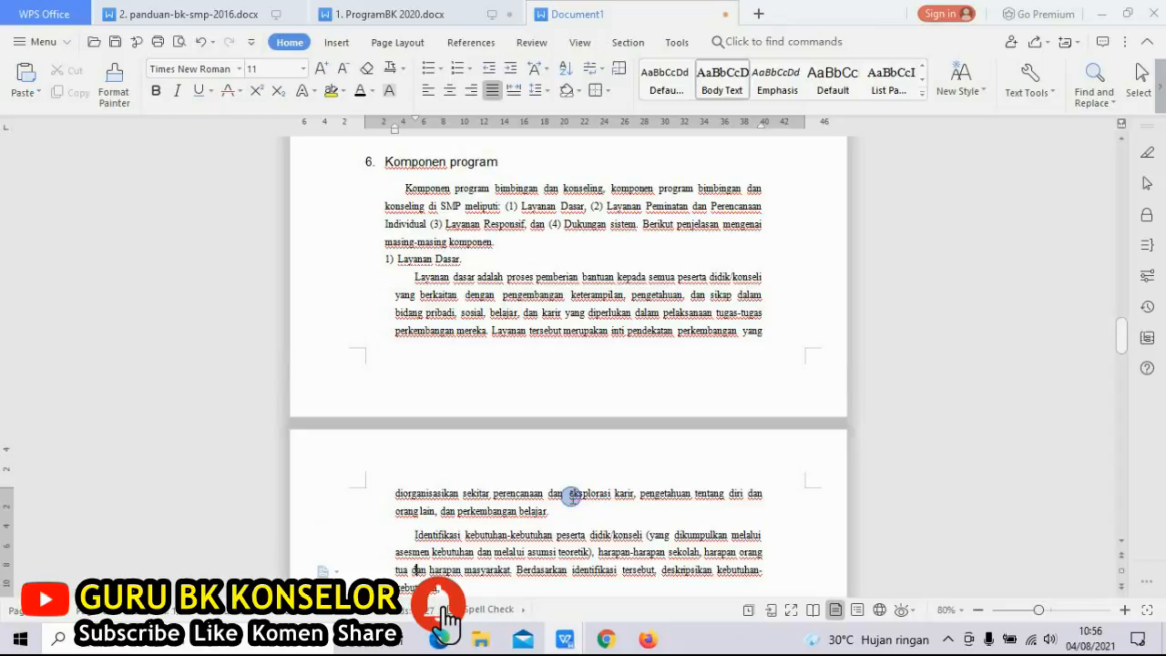
scroll(570, 495, "down", 7)
left_click(570, 494)
key("ctrl+v")
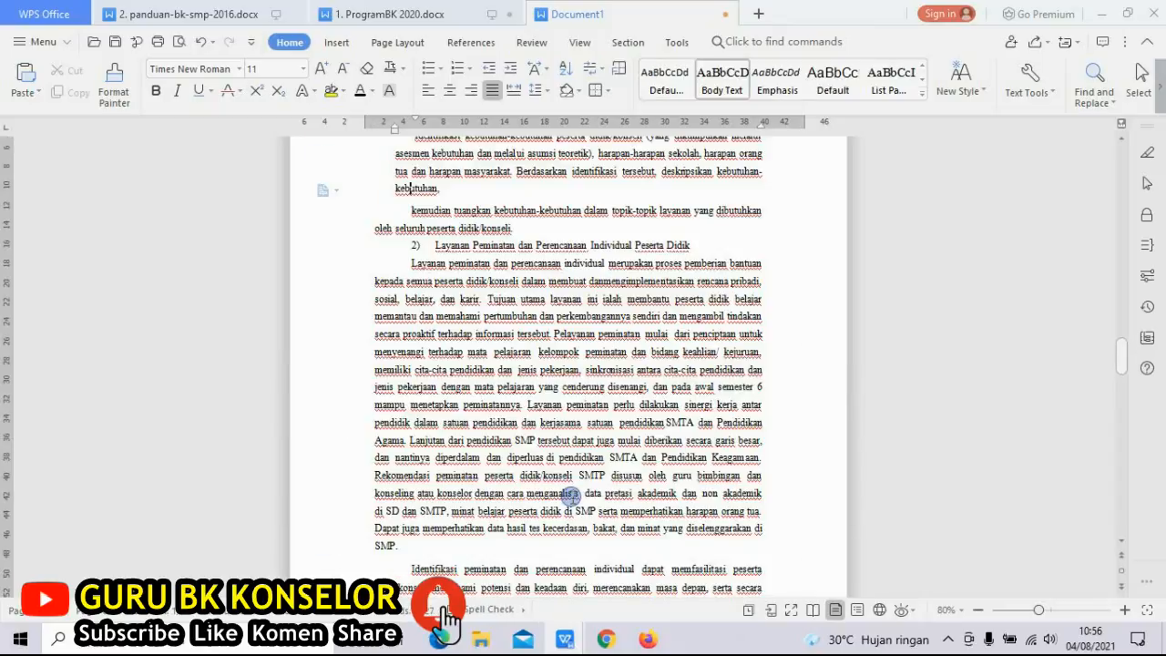
key("Delete")
Reduce the indent of the "2) Layanan Peminatan dan Perencanaan Individual" subheading and align its first paragraph beneath it.
key("Down")
key("Down")
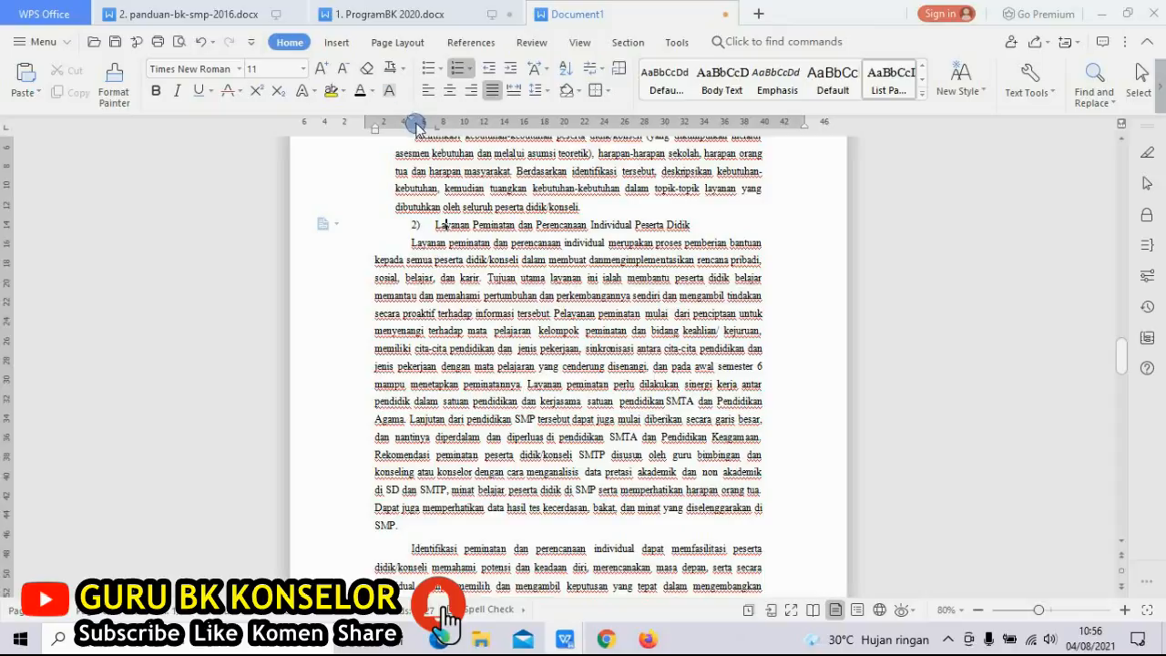
mouse_move(412, 120)
left_mouse_down()
mouse_move(395, 120)
mouse_move(425, 122)
mouse_move(374, 131)
mouse_move(408, 132)
mouse_move(398, 141)
mouse_move(414, 123)
left_mouse_up()
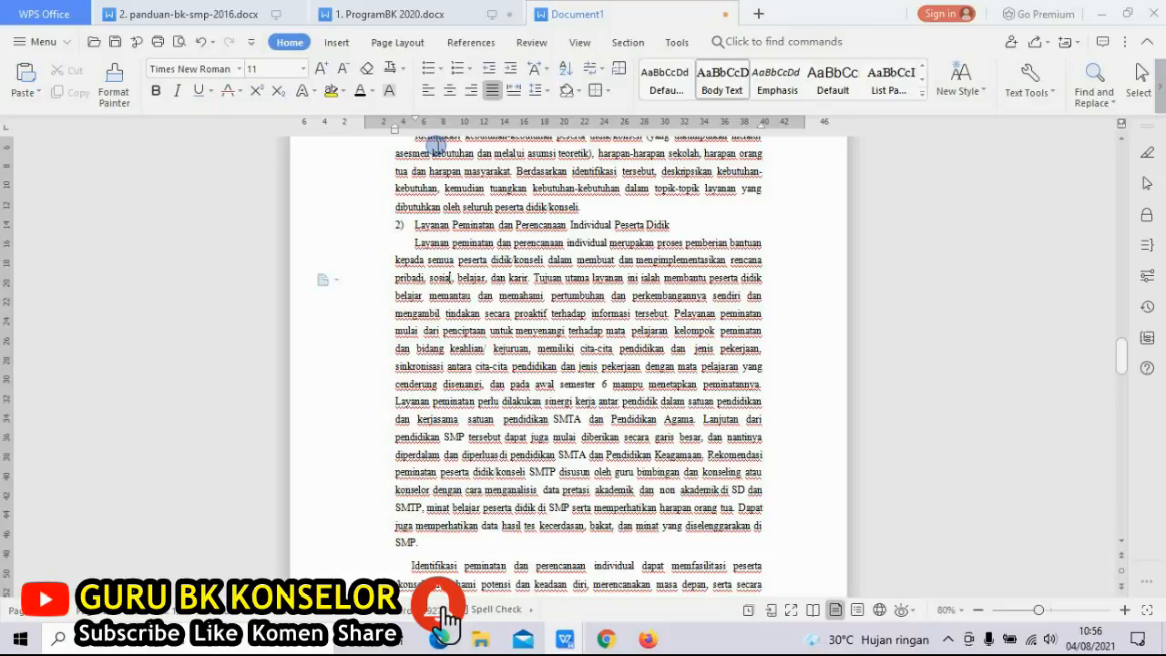
Set the "Komponen program" section's body text, from its introductory paragraph to the "perkiraan atau pedoman relatif" lines, to Arial 12.
scroll(436, 146, "up", 6)
key("shift+Down")
key("shift+Down")
key("shift+Down")
key("shift+Down")
key("shift+Down")
key("shift+Down")
key("shift+Down")
key("shift+Down")
key("shift+Down")
key("shift+Down")
key("shift+Down")
key("shift+Down")
key("shift+Down")
key("shift+Down")
key("shift+Down")
key("shift+Down")
key("shift+Down")
key("shift+Down")
key("shift+Down")
key("shift+Down")
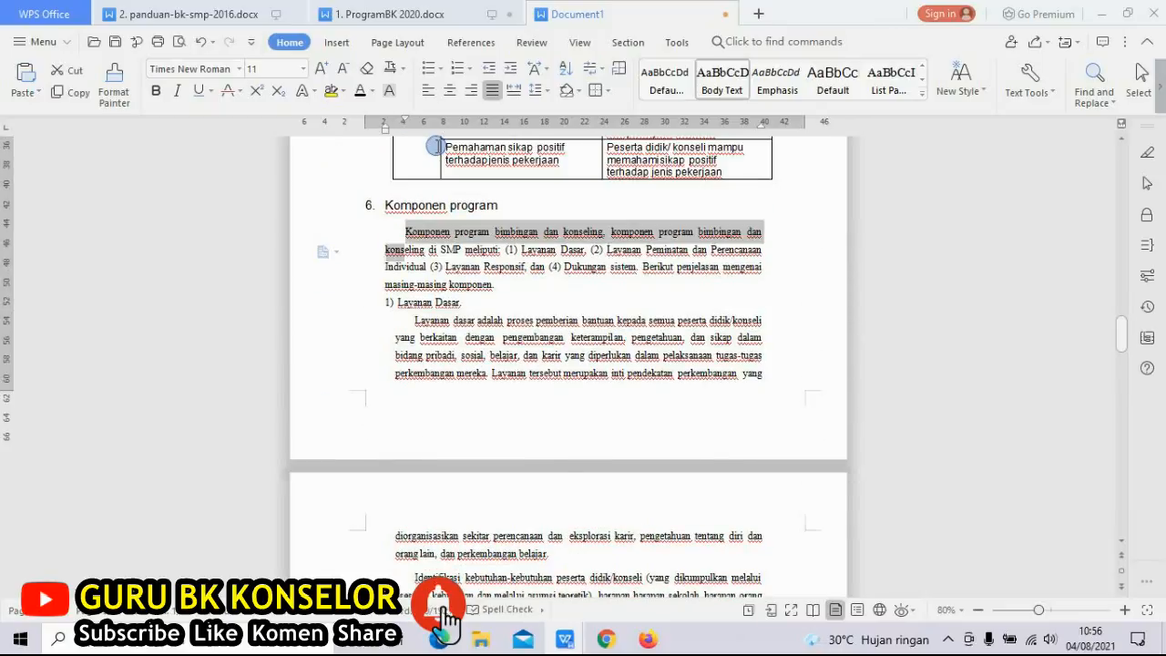
key("shift+Down")
key("shift+Down")
key("shift+Down")
key("shift+Down")
key("shift+Down")
key("shift+Down")
key("shift+Down")
key("shift+Down")
key("shift+Down")
key("shift+Down")
key("shift+Down")
key("shift+Down")
key("shift+Down")
key("shift+Down")
key("shift+Down")
key("shift+Down")
key("shift+Down")
key("shift+Down")
key("shift+Down")
key("shift+Down")
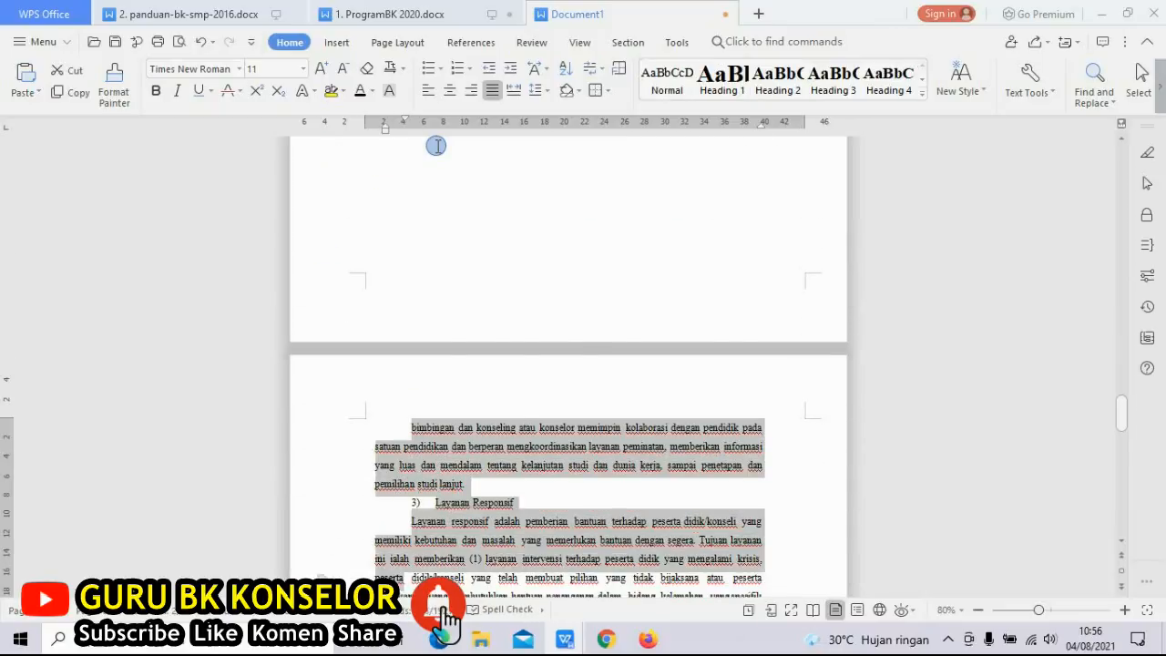
key("shift+Down")
key("shift+Down")
key("shift+Down")
key("shift+Down")
key("shift+Down")
key("shift+Down")
key("shift+Down")
key("shift+Down")
key("shift+Down")
key("shift+Down")
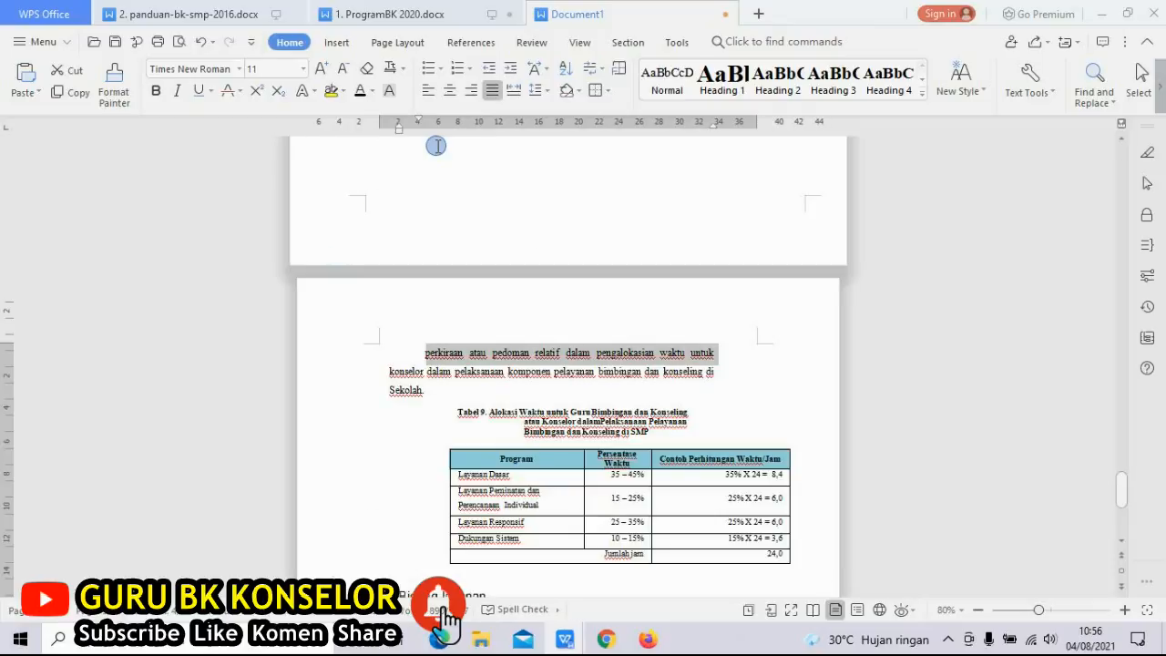
key("shift+Up")
key("shift+Up")
key("shift+Up")
key("shift+Up")
key("shift+Up")
key("shift+Up")
key("shift+Up")
key("shift+Up")
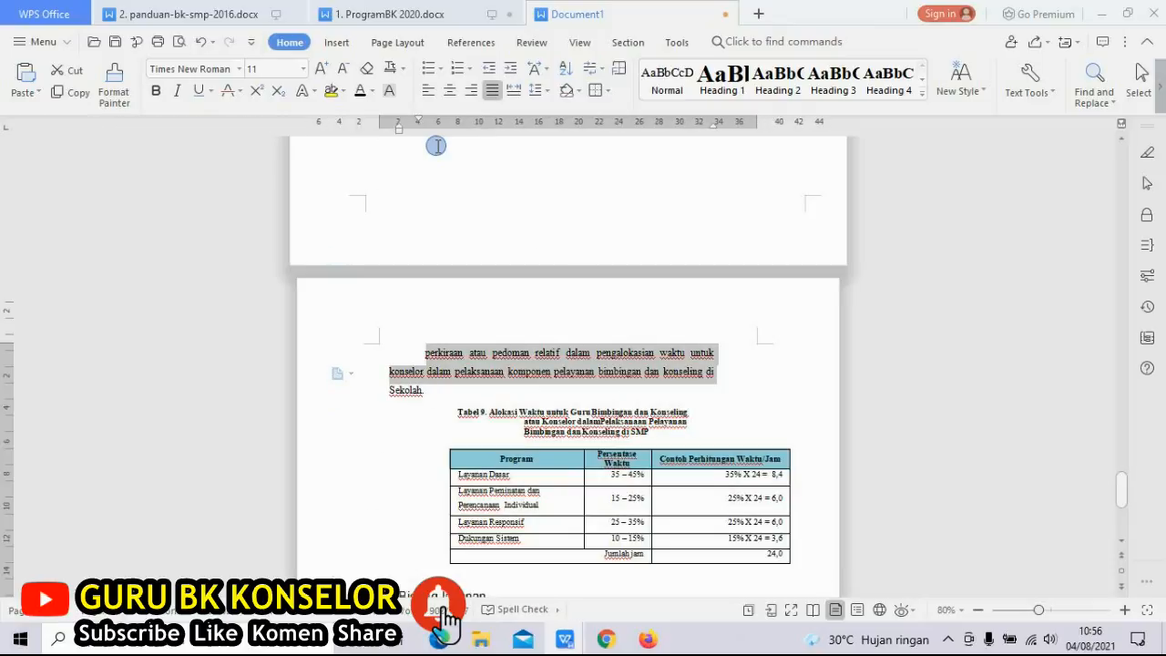
key("shift+Down")
left_click(240, 69)
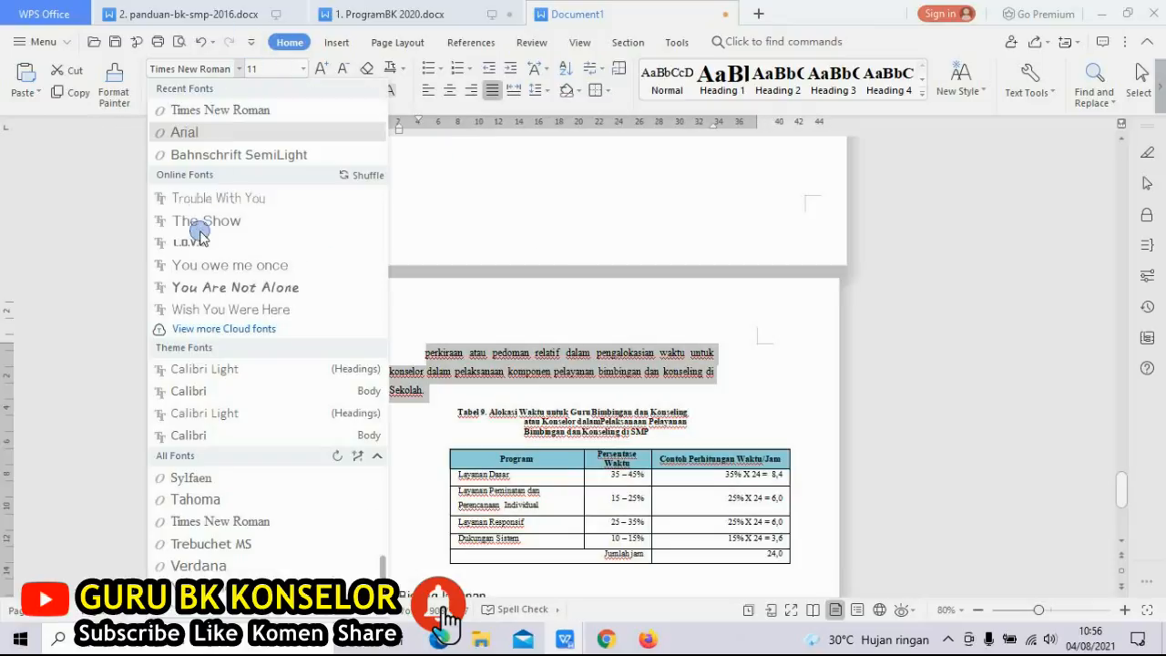
left_click(193, 132)
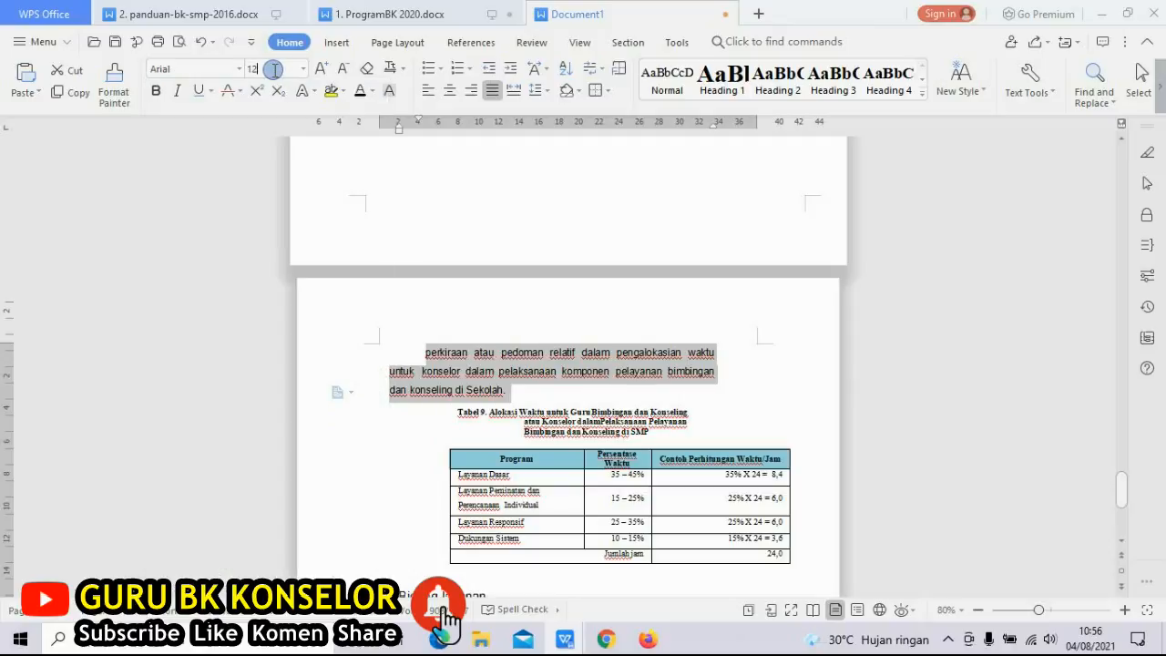
left_click(593, 250)
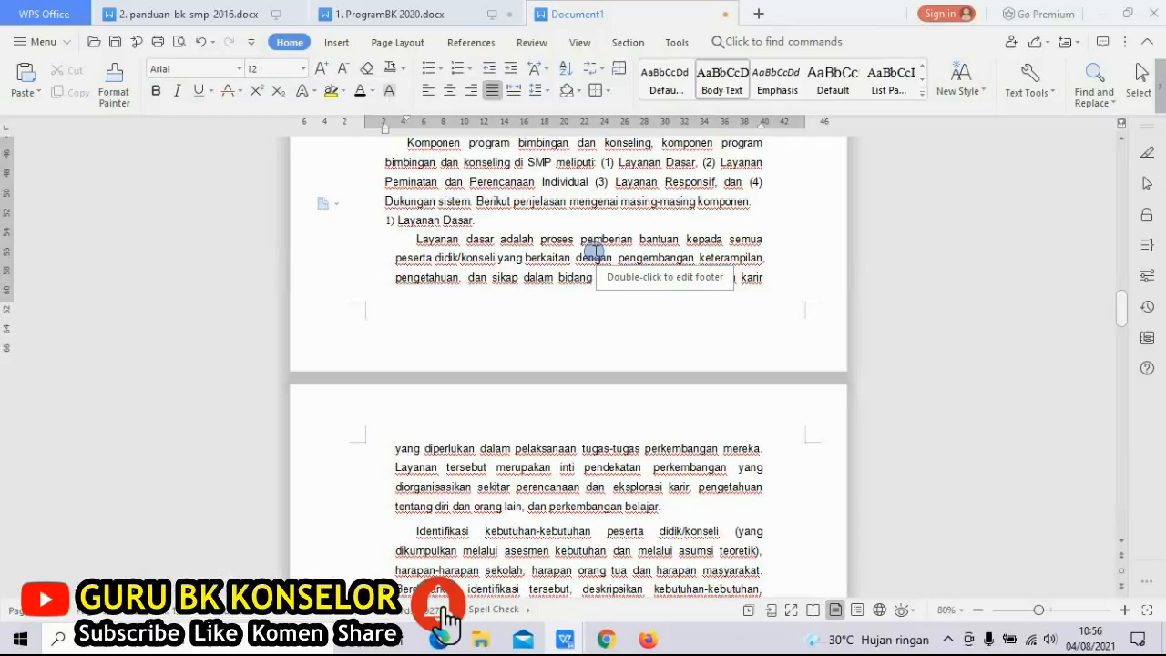
Remove the page break after "Guru" in the "Aktivitas layanan peminatan" paragraph and join the split-off "bimbingan dan konseling" text to it.
scroll(593, 252, "down", 6)
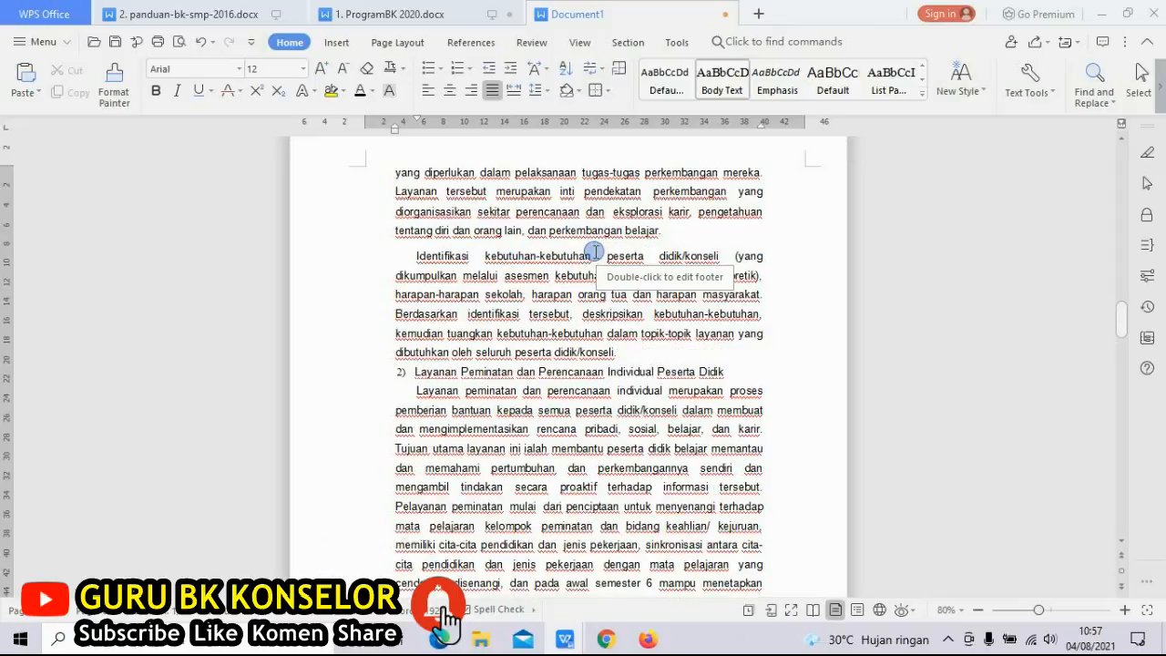
scroll(593, 251, "down", 11)
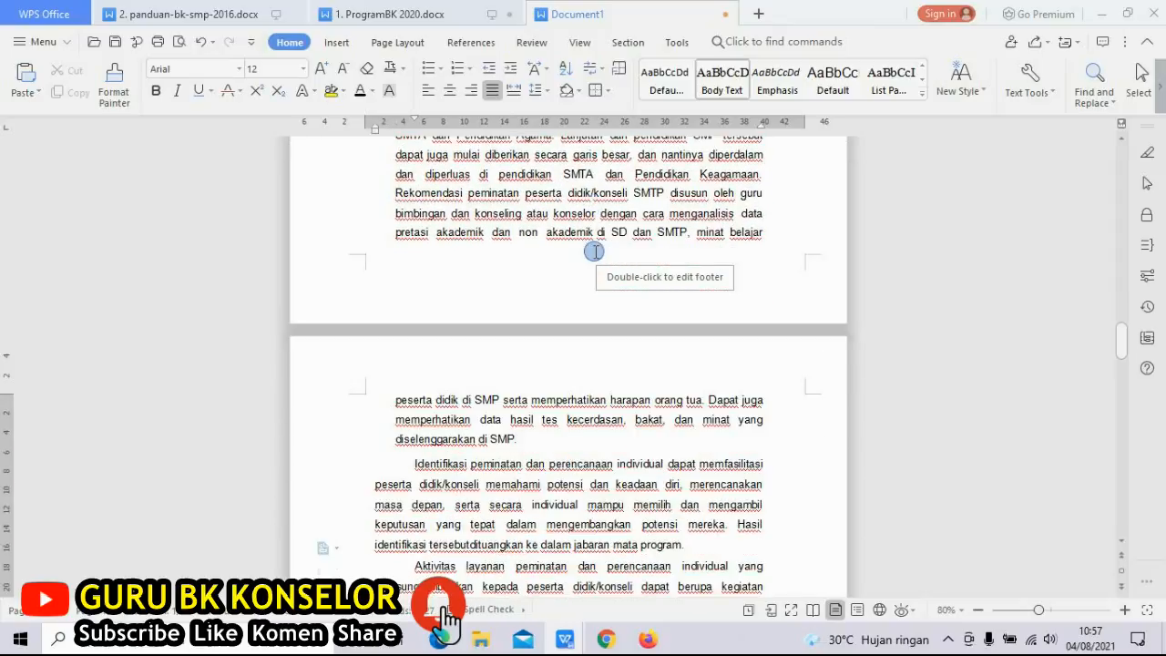
key("Down")
key("Down")
key("Down")
key("Down")
key("Down")
key("Down")
key("Down")
key("Down")
key("Down")
key("Down")
key("Down")
key("Down")
key("Down")
key("Down")
key("Down")
key("Up")
key("Up")
key("Up")
key("Up")
key("Up")
key("Up")
key("Up")
key("Up")
key("Up")
key("Up")
key("Up")
key("Up")
key("Up")
key("Up")
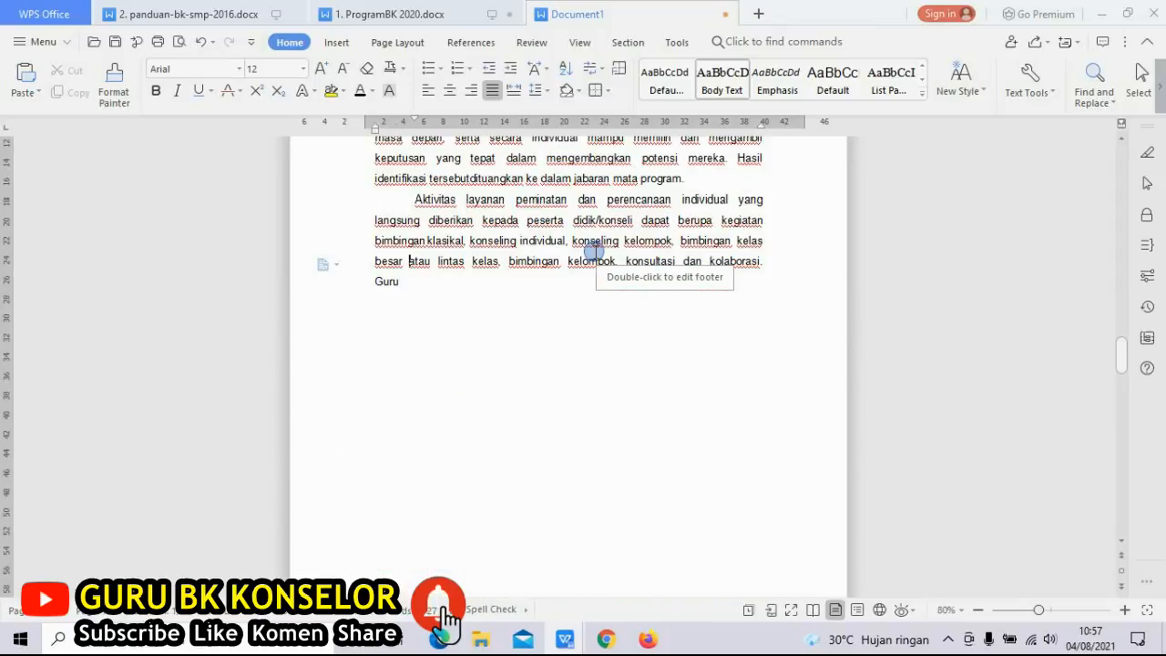
key("Down")
key("Delete")
key("Delete")
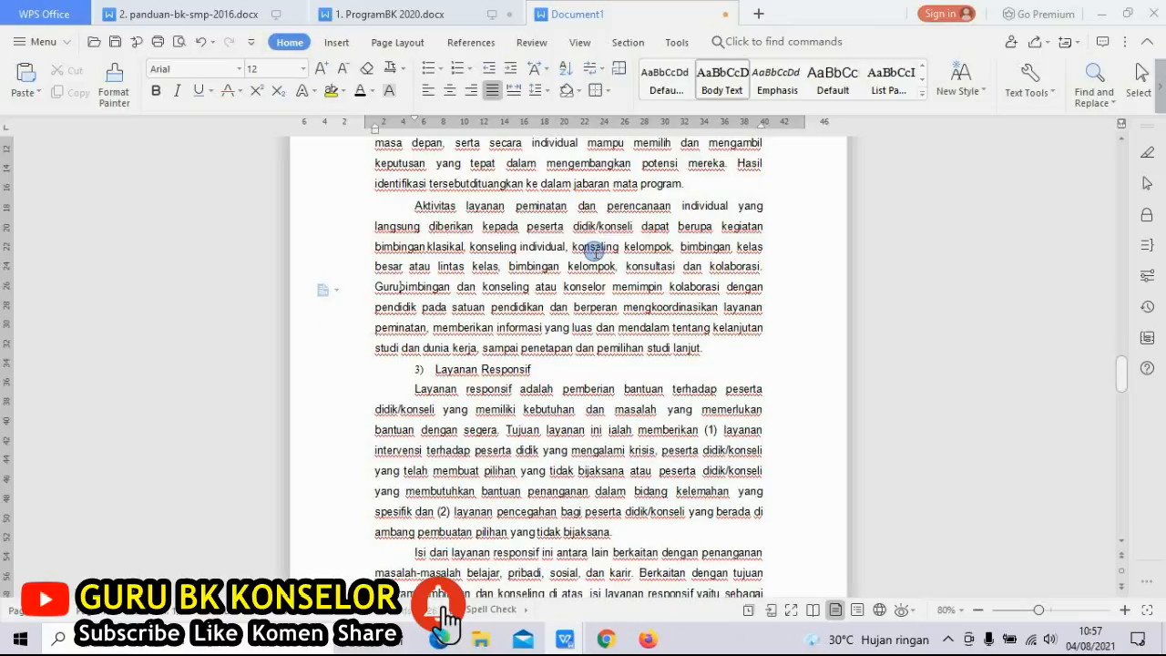
Look through the "3) Layanan Responsif" section down to the end of the first "Dukungan Sistem" paragraph for split text.
key("Down")
key("Down")
key("Down")
key("Down")
key("Down")
key("Down")
key("Down")
key("Down")
key("Down")
key("Down")
key("Down")
key("Down")
key("Down")
key("Down")
key("Down")
key("Down")
key("Down")
key("Down")
key("Down")
key("Down")
key("Down")
key("Down")
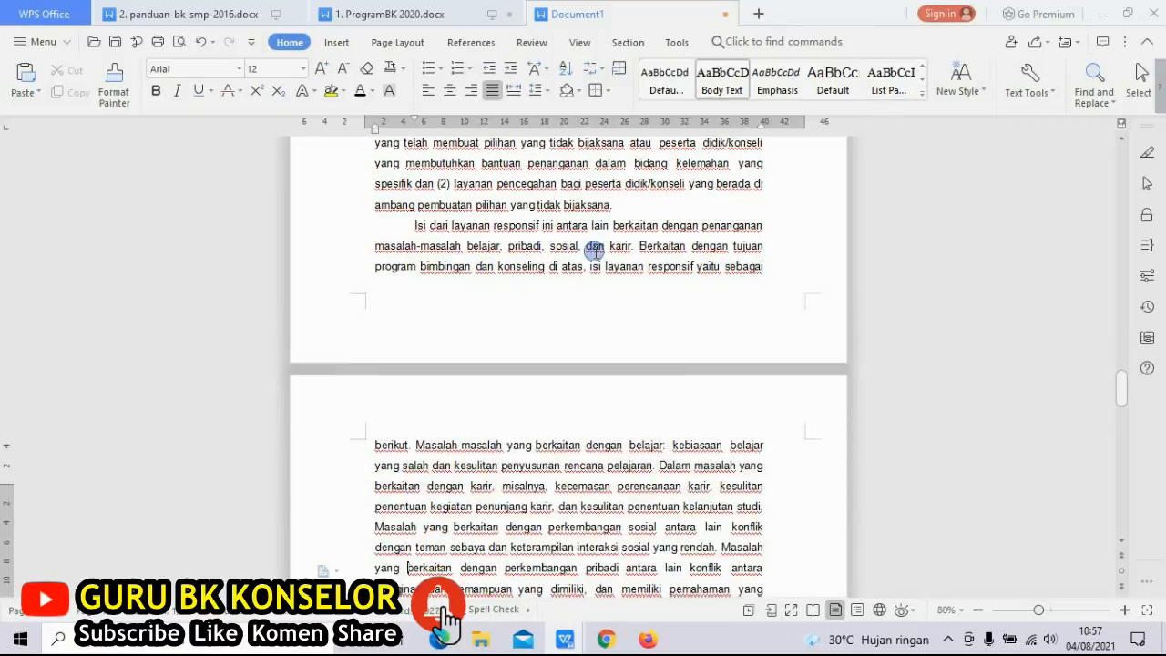
key("Up")
key("Up")
key("Up")
key("Up")
key("Up")
key("Up")
key("Up")
key("Up")
key("Up")
key("Up")
key("Up")
key("Up")
key("Up")
key("Up")
key("Up")
key("Up")
key("Up")
key("Up")
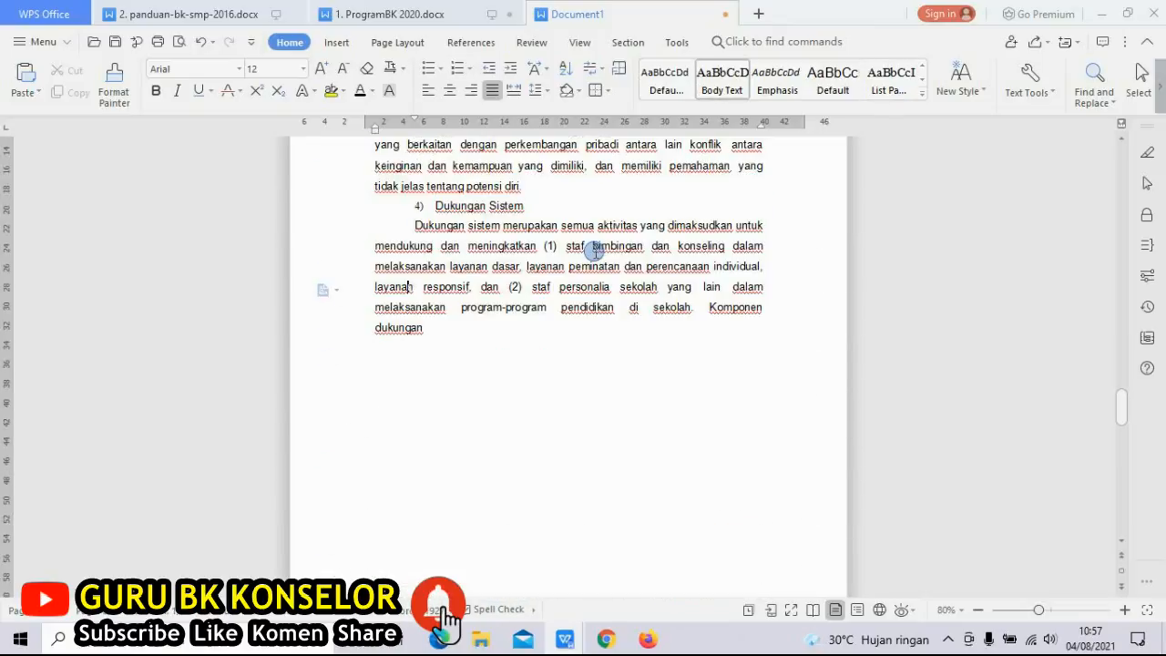
key("Down")
key("Down")
key("Down")
key("Delete")
key("Delete")
key("ctrl+z")
key("ctrl+z")
key("Up")
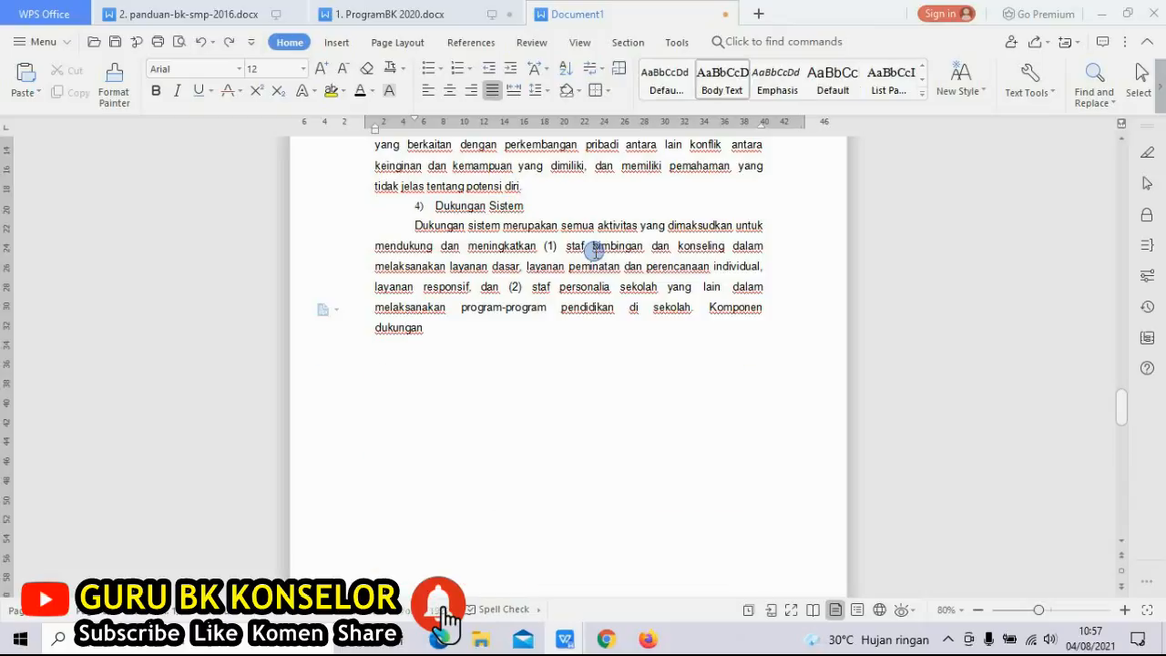
Remove the page break after "Komponen dukungan" and join the split-off "sistem terdiri atas" text to it, restoring its initial "s".
key("Down")
key("Down")
key("Delete")
key("Delete")
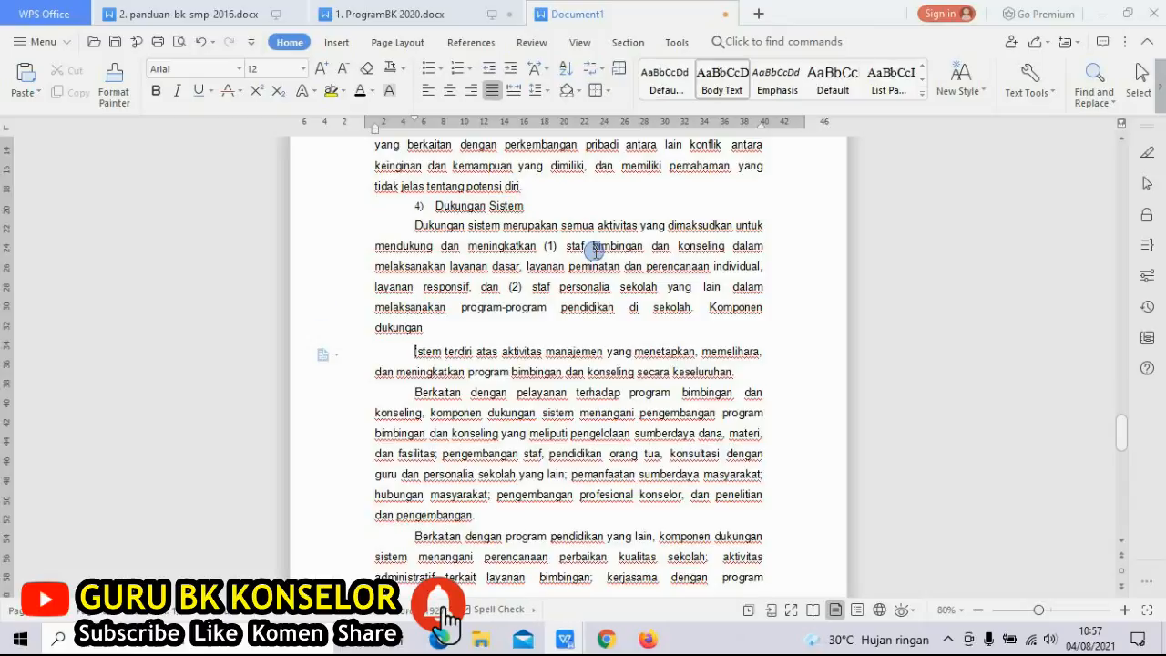
type("s")
key("Up")
key("End")
key("Delete")
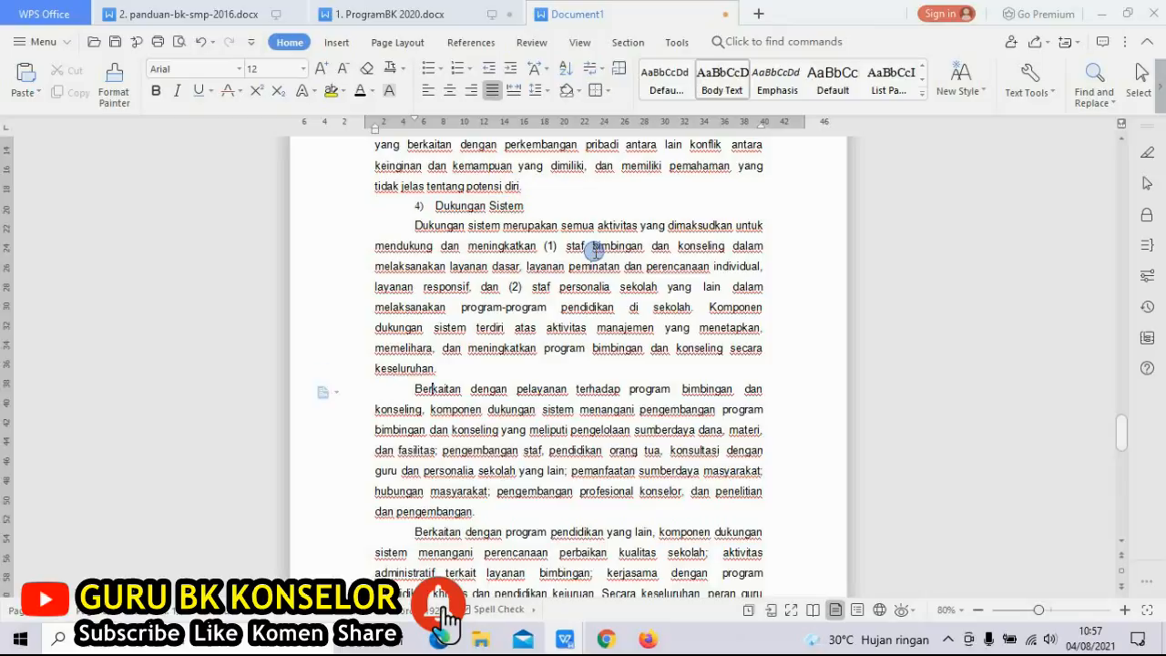
Remove the page break after "sekedar" and join the split-off "perkiraan atau pedoman relatif" text to its paragraph.
scroll(594, 252, "down", 15)
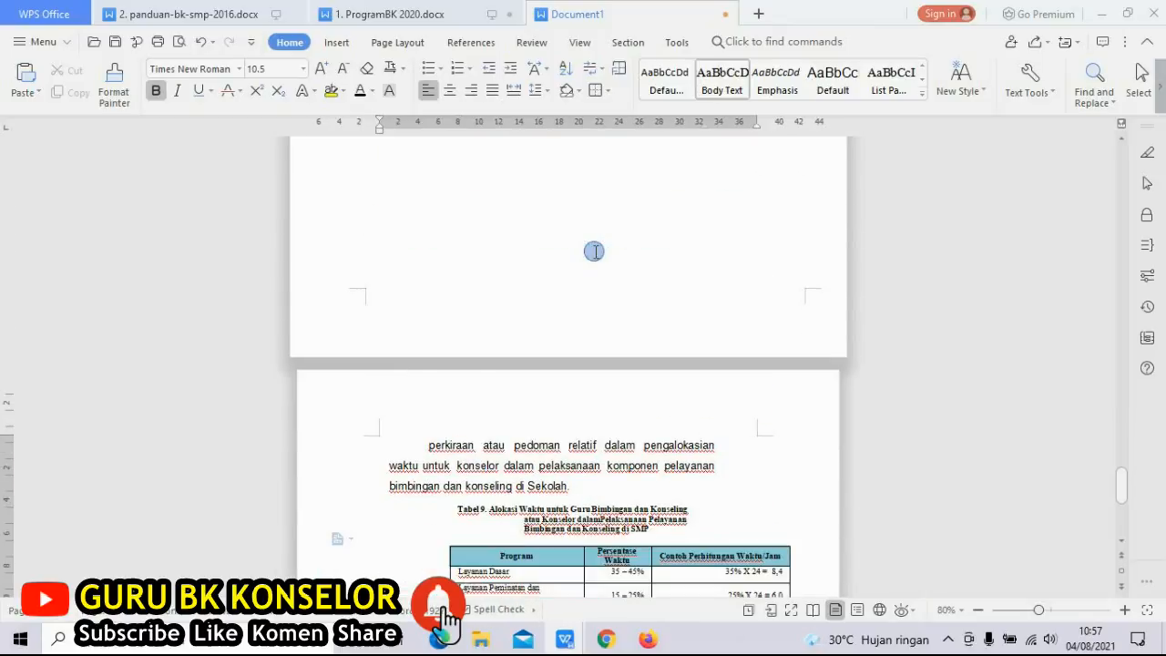
left_click(594, 251)
key("Delete")
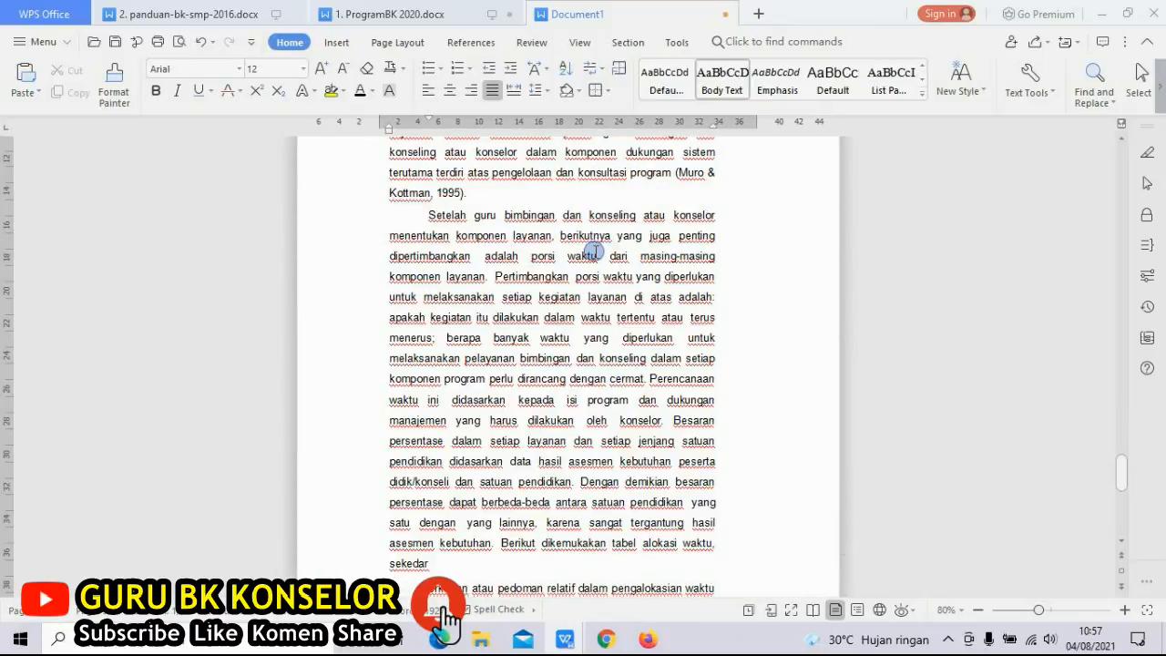
key("Delete")
Delete the "Tabel 9." numbering from the start of the "Alokasi Waktu untuk Guru Bimbingan dan Konseling" table caption.
key("Down")
key("Down")
key("Down")
key("Down")
key("Down")
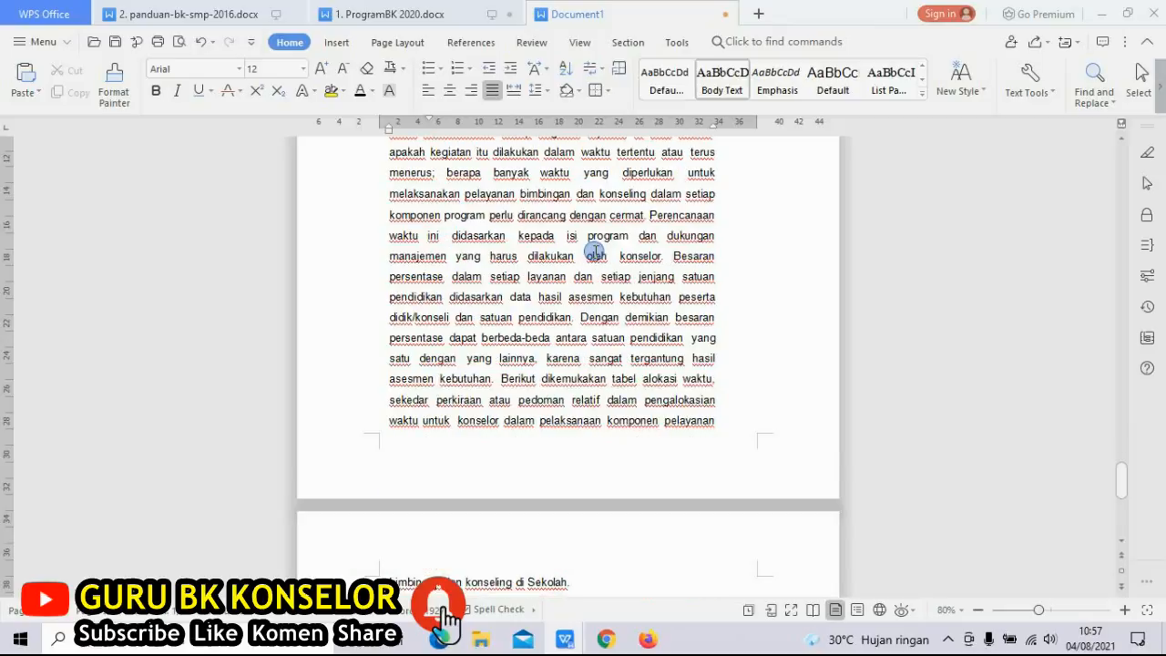
key("shift+Down")
key("shift+Down")
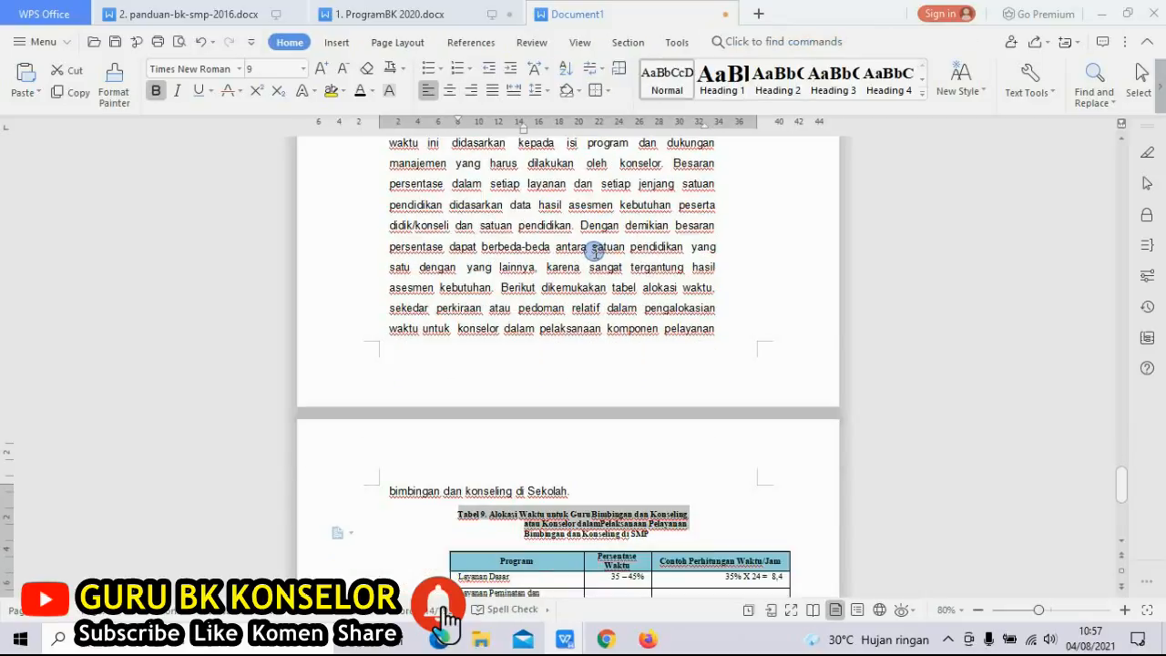
key("shift+Up")
key("shift+Up")
key("Up")
key("Down")
key("Delete")
key("Delete")
key("Delete")
key("Delete")
key("Delete")
key("Delete")
key("Delete")
key("Delete")
key("Delete")
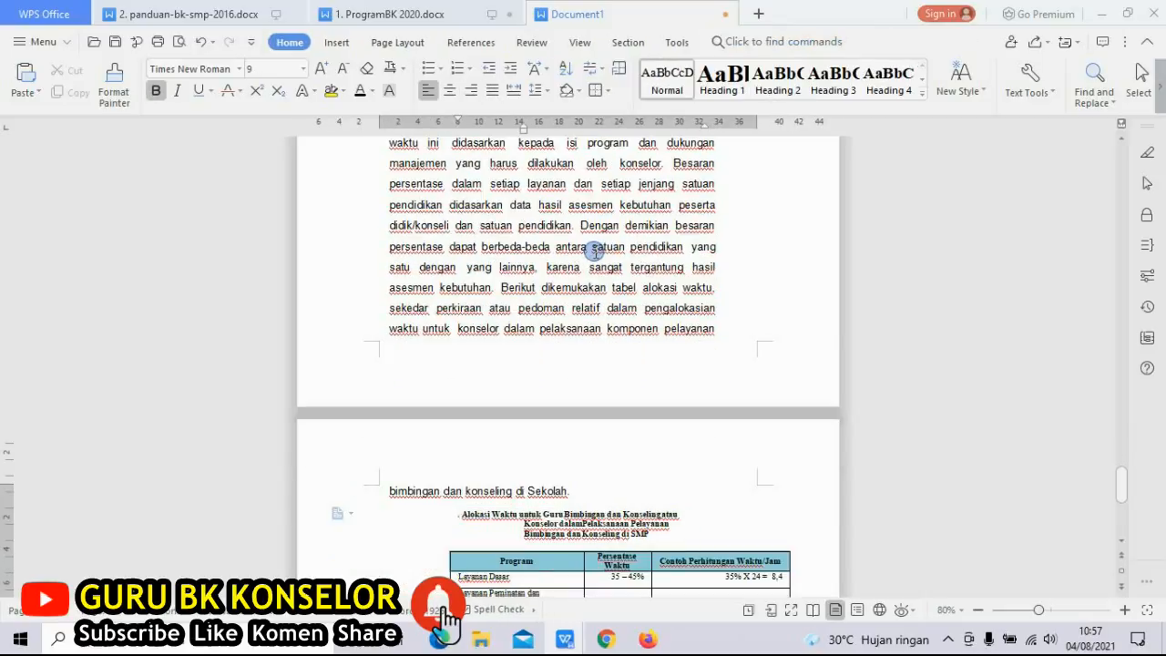
Move the time allocation table to the left so that it fits between the page margins.
key("Down")
key("Down")
key("Down")
key("Down")
key("Down")
key("Down")
key("Down")
key("Down")
key("Down")
key("Down")
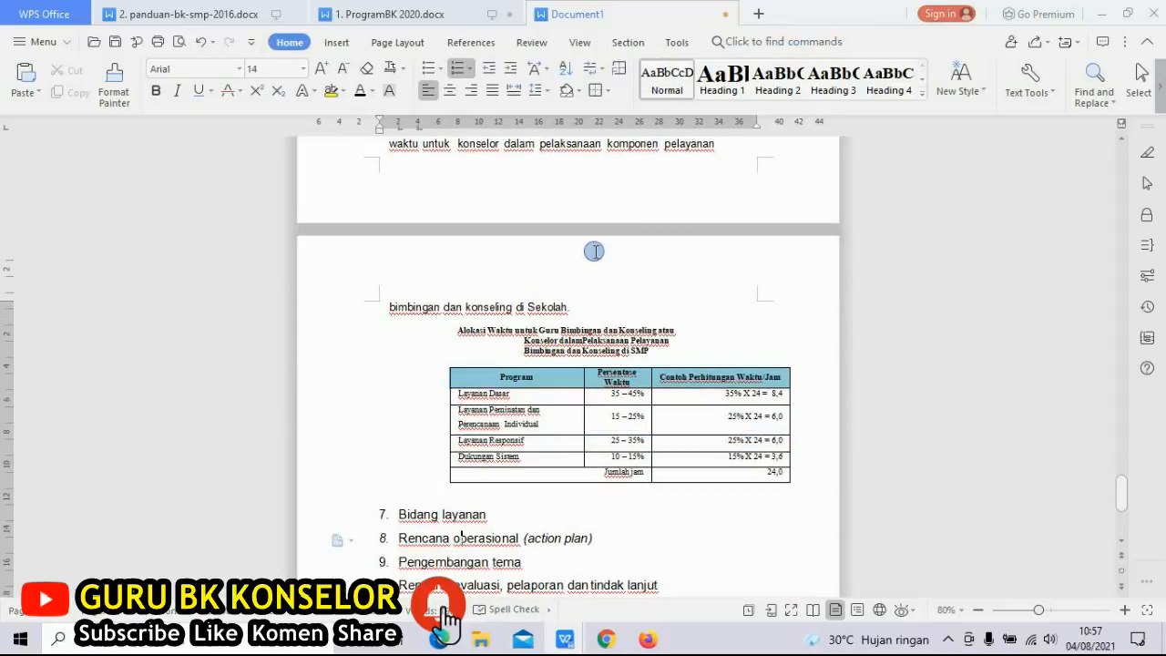
left_click(518, 376)
left_click(442, 359)
left_click_drag(425, 361, 380, 359)
left_click(583, 376)
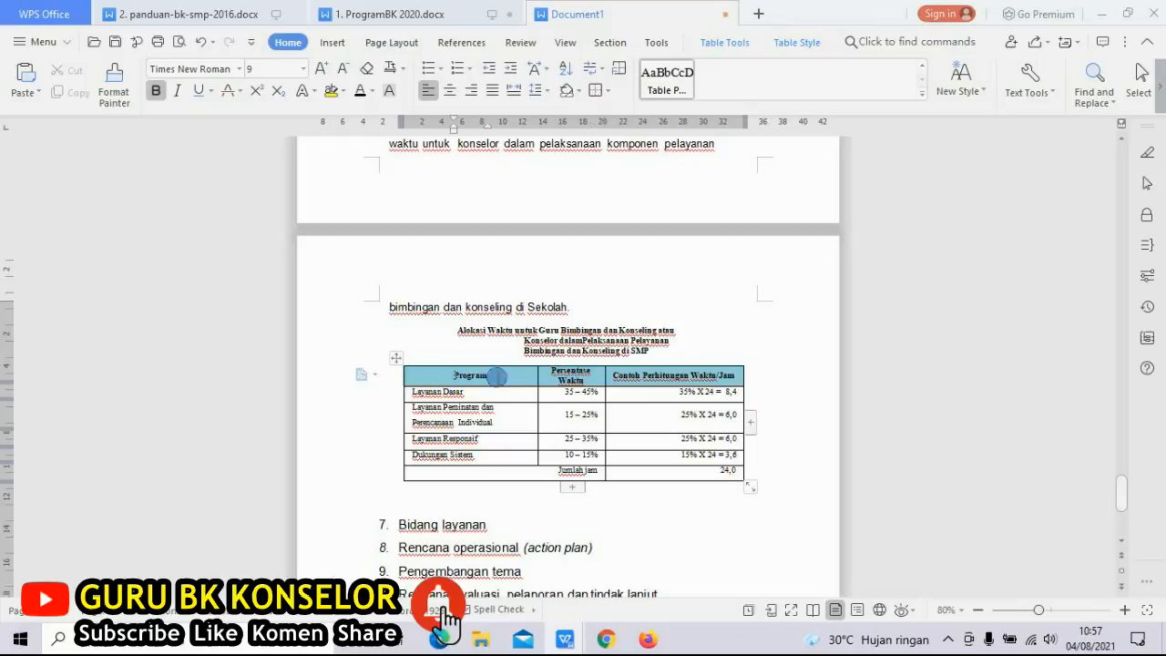
Set all the text in the time allocation table to the Arial font.
left_click_drag(497, 377, 737, 469)
left_click(239, 73)
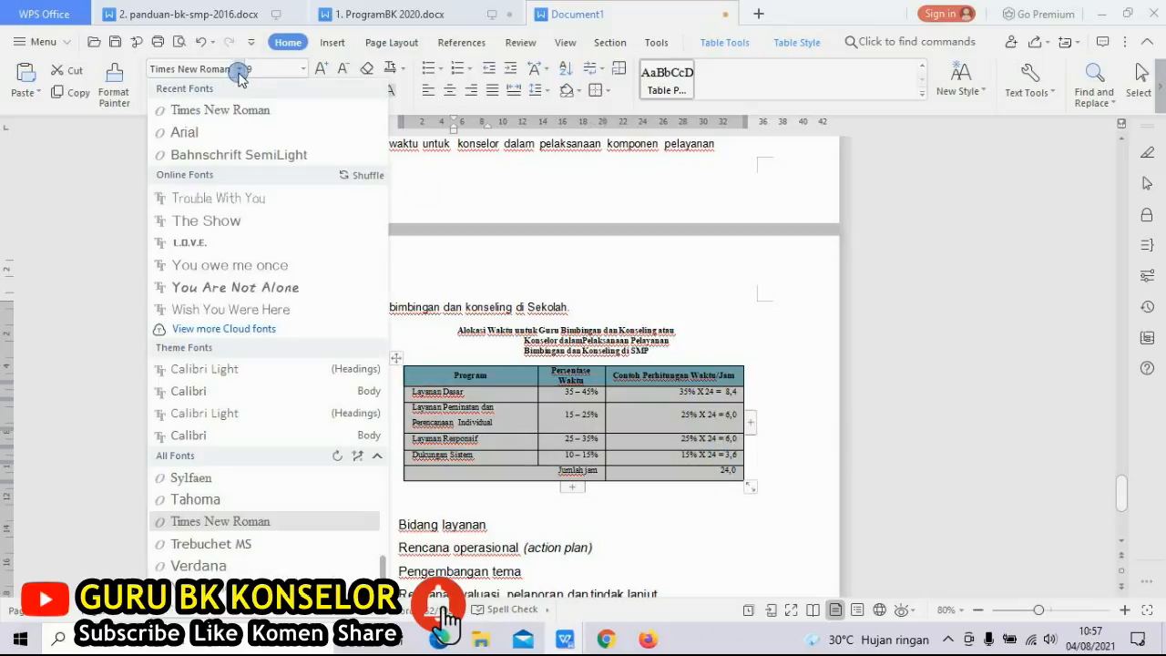
left_click(184, 132)
left_click(816, 486)
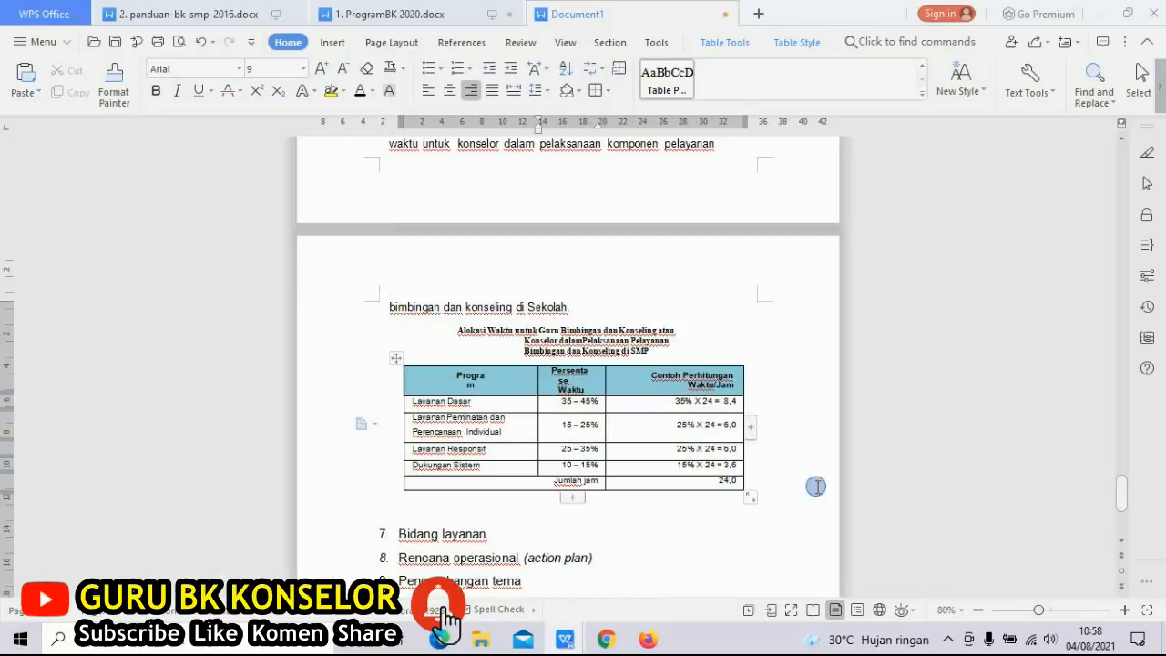
Reduce the blank space between the table and "Bidang layanan", and add an empty line below that heading.
left_click(504, 517)
key("Delete")
left_click(505, 516)
key("Return")
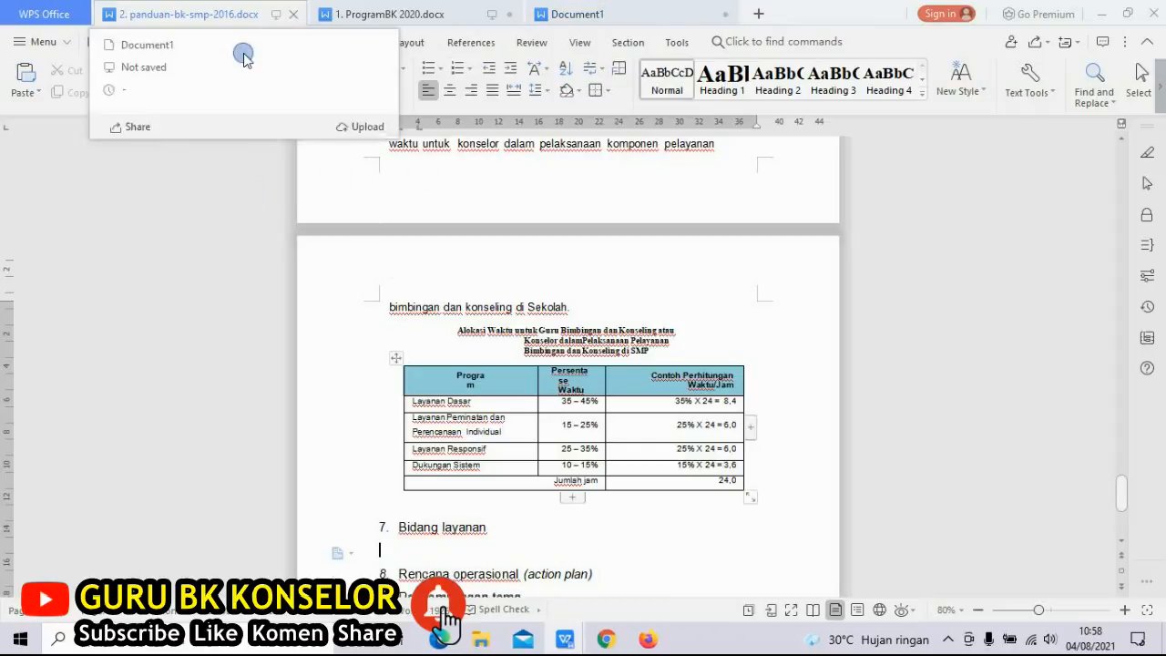
mouse_move(142, 33)
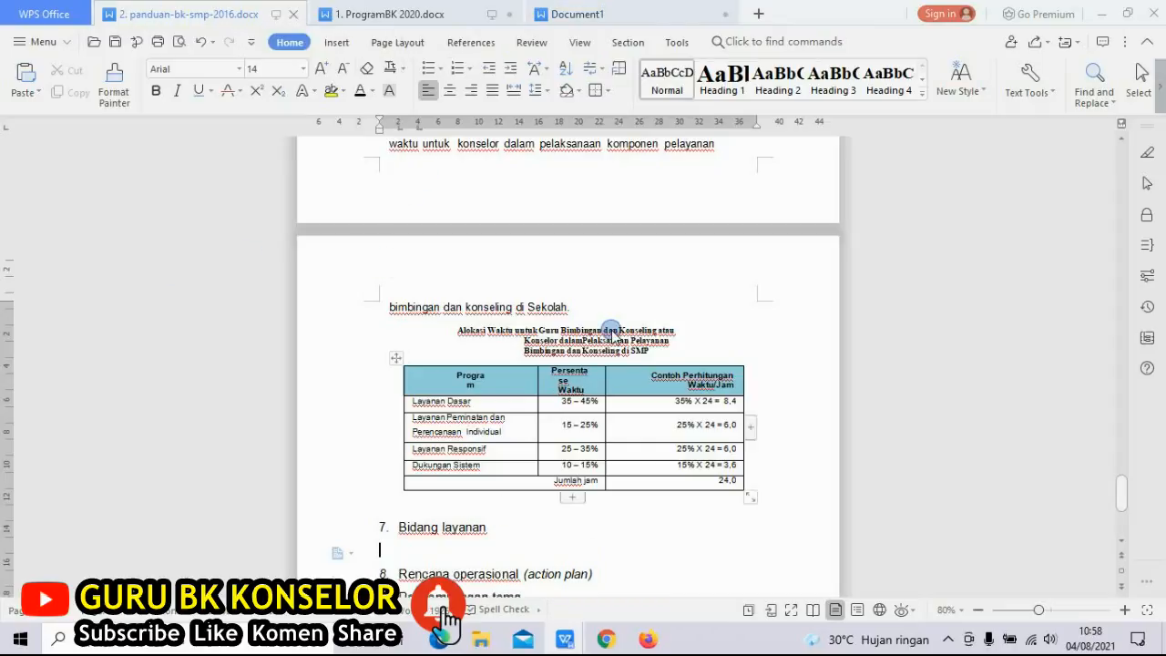